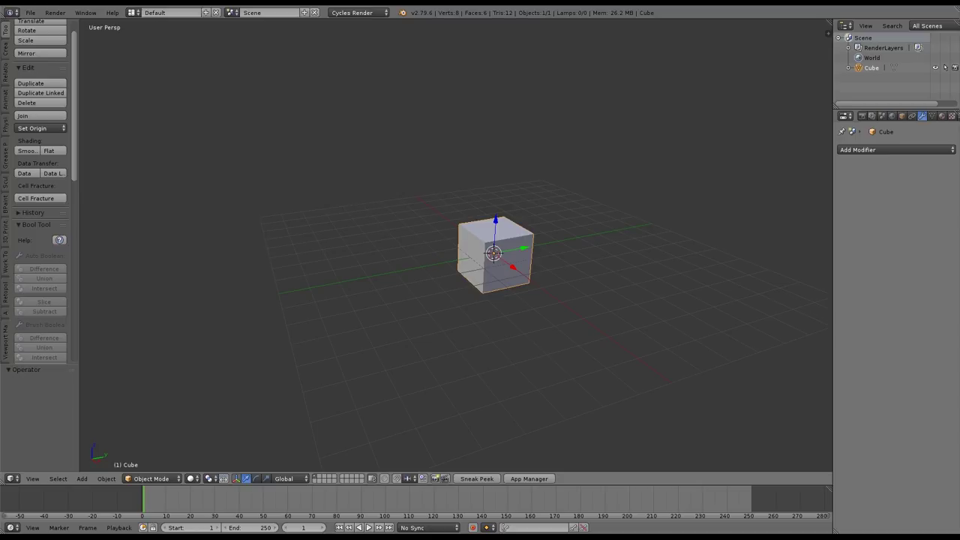
Add a Subdivision Surface modifier to the cube with both View and Render subdivisions set to 5.
key("ctrl+2")
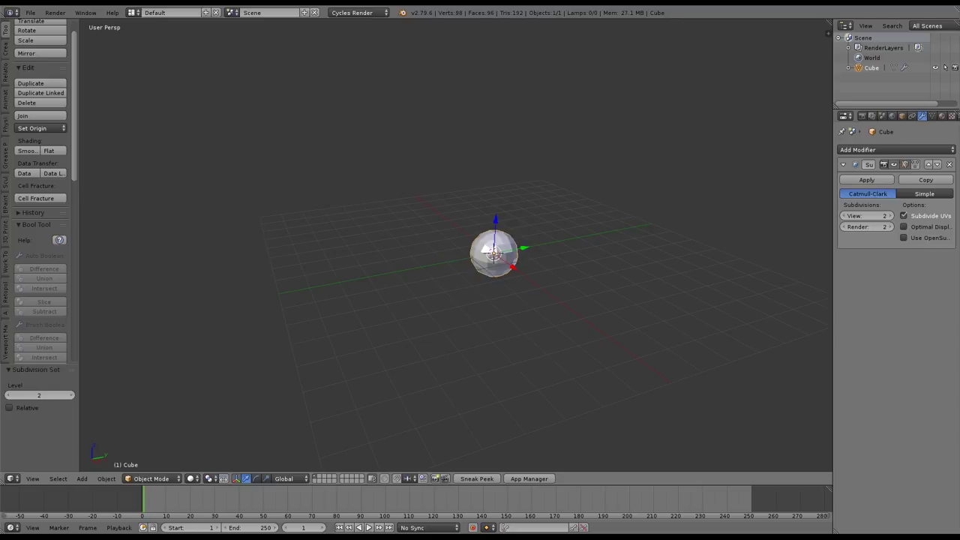
key("ctrl+5")
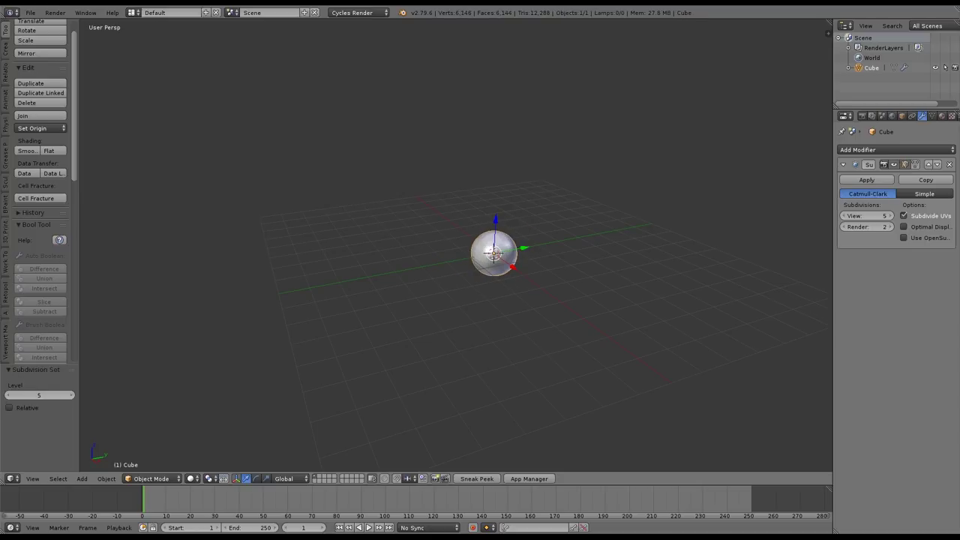
left_click(867, 227)
type("5")
key("Return")
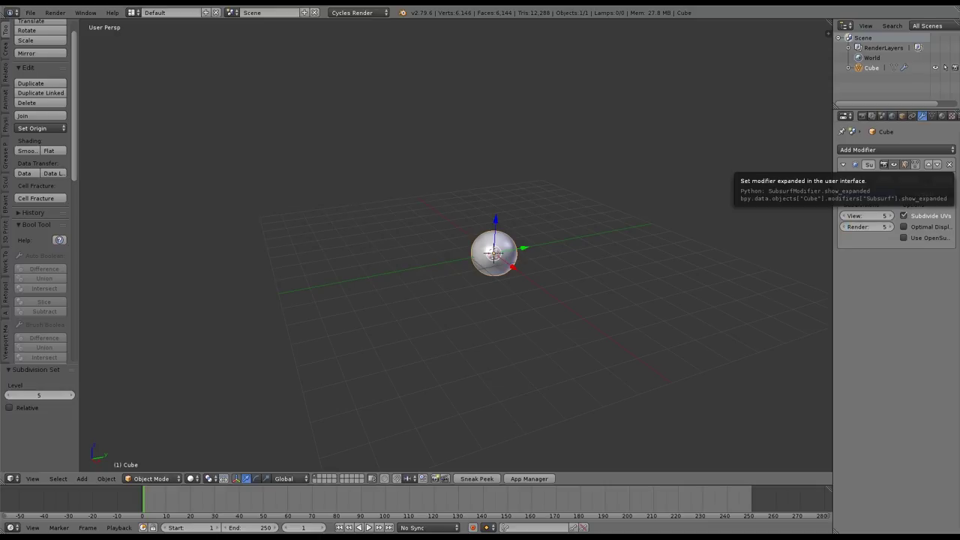
left_click(843, 164)
Create three vertex groups on the cube named Texture, Mask and Hi Detail.
left_click(869, 149)
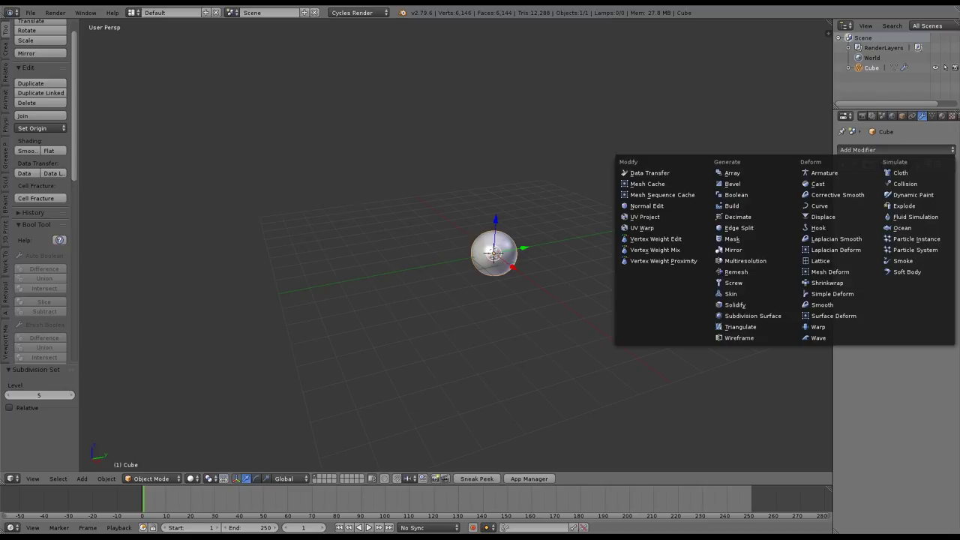
left_click(932, 116)
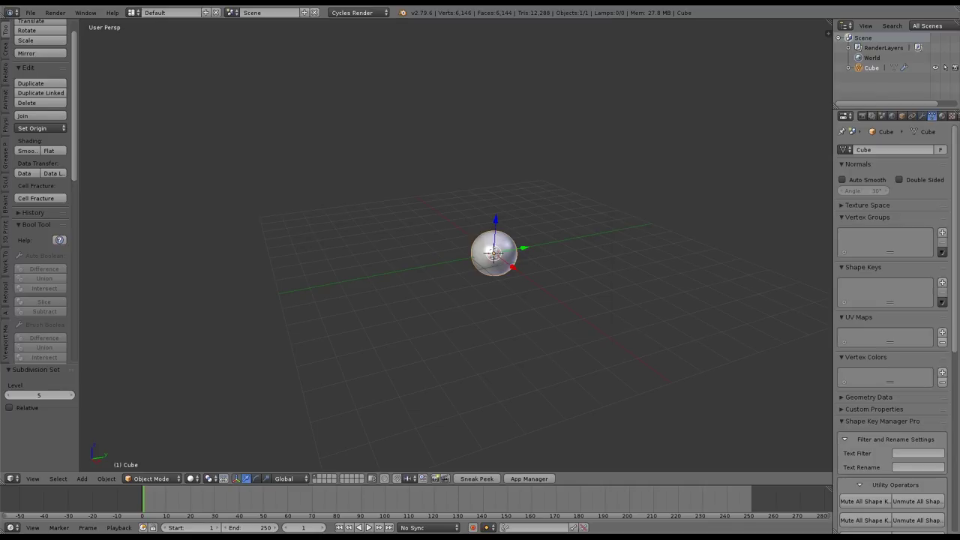
left_click(942, 233)
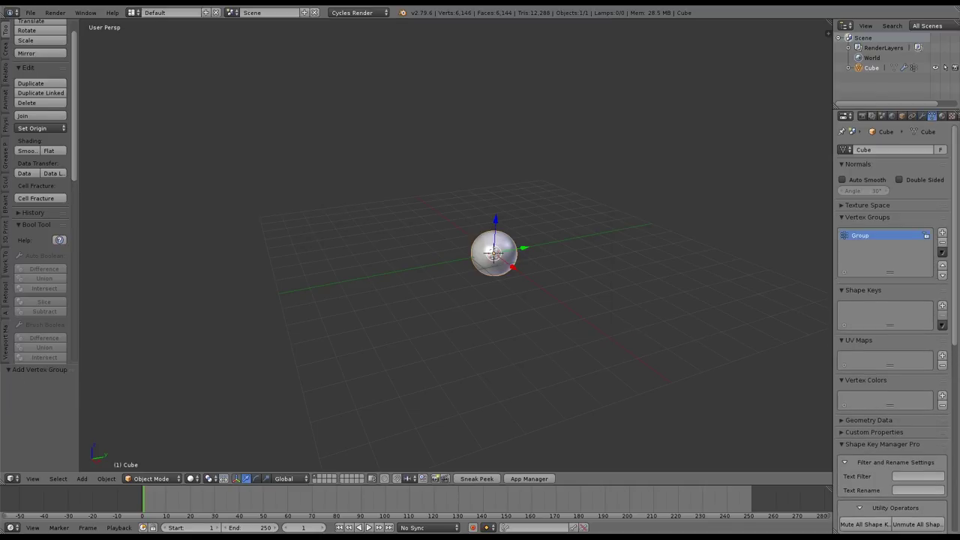
type("Texture")
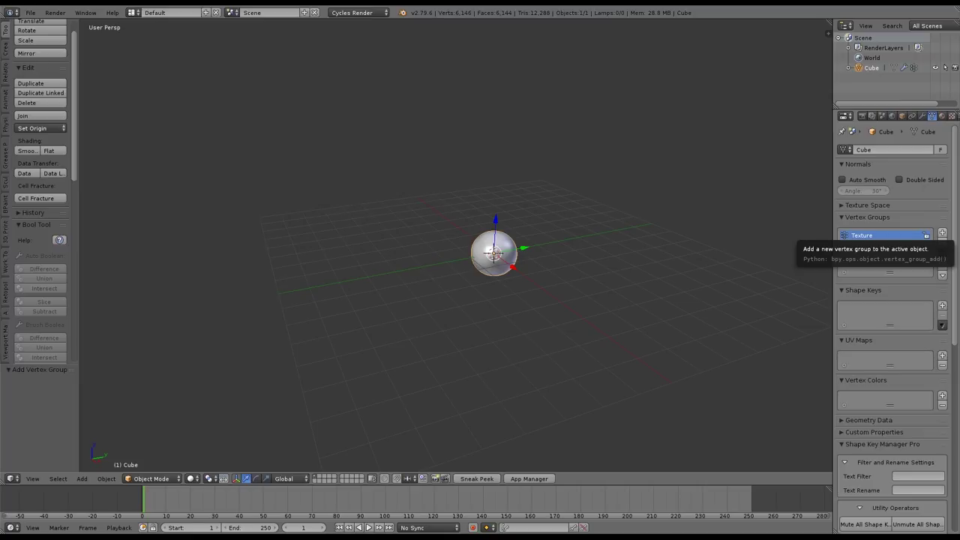
left_click(942, 232)
double_click(860, 245)
type("Mask")
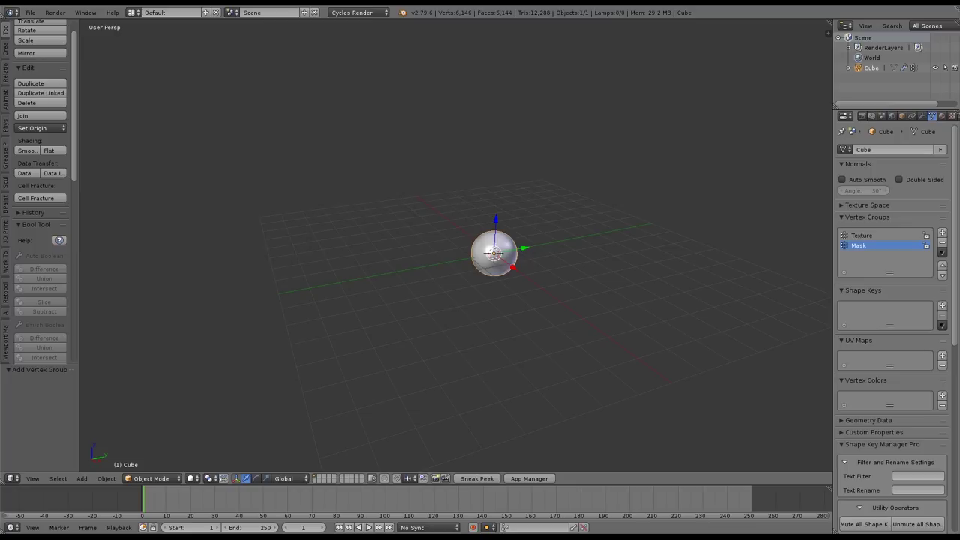
left_click(942, 233)
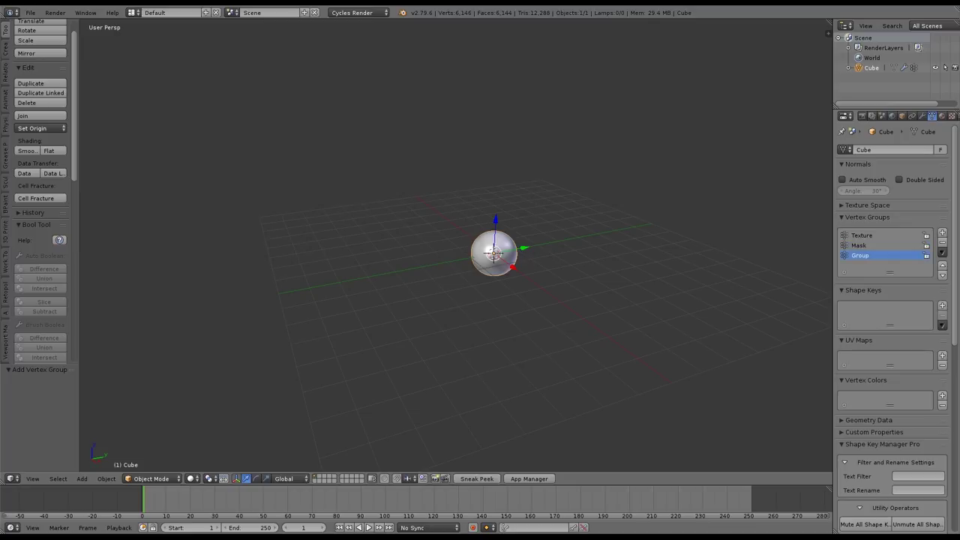
double_click(860, 256)
type("V")
Add a Vertex Weight Edit modifier to the cube below the Subdivision Surface modifier.
left_click(921, 115)
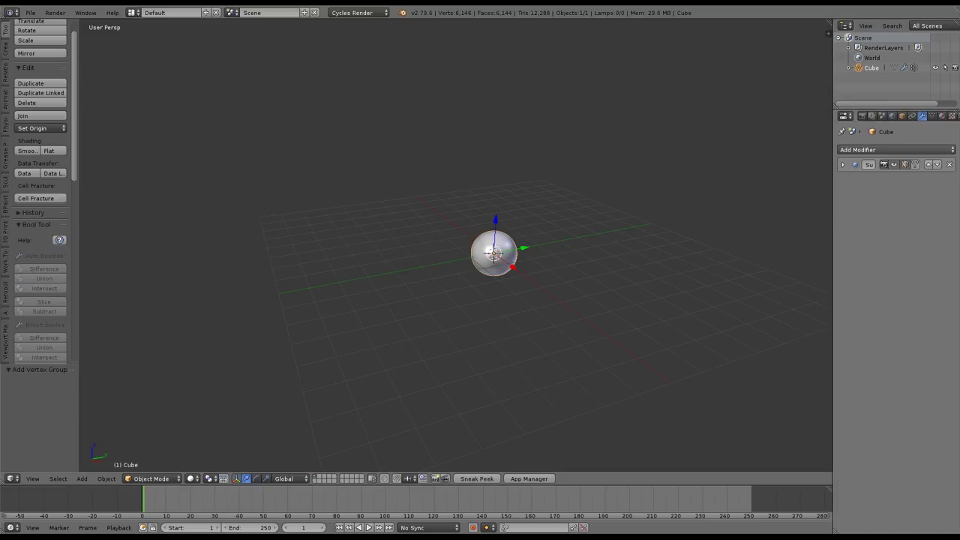
left_click(895, 150)
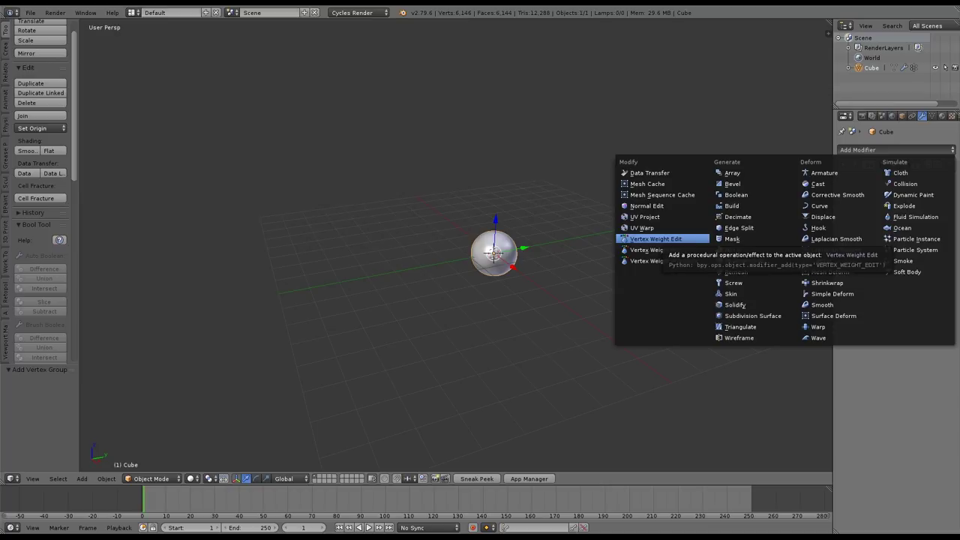
left_click(655, 239)
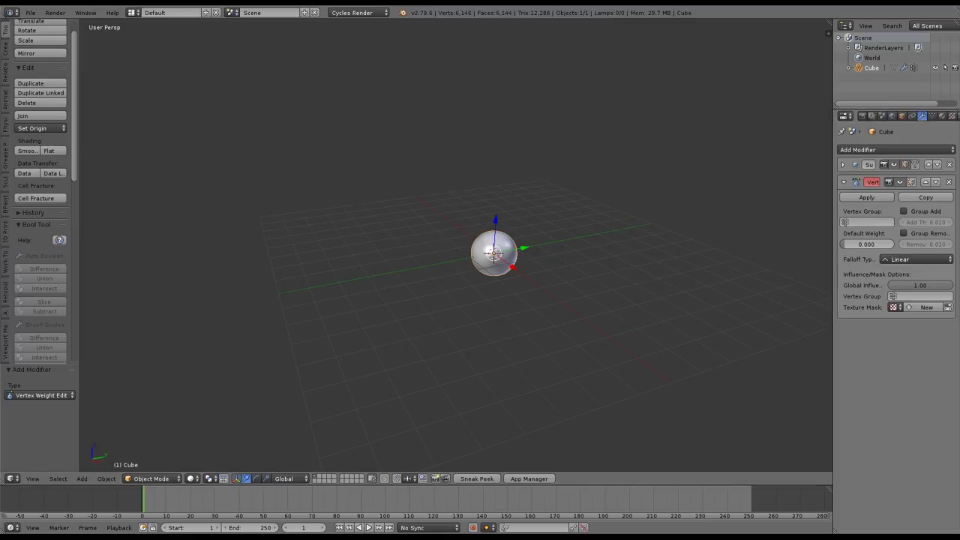
left_click(895, 150)
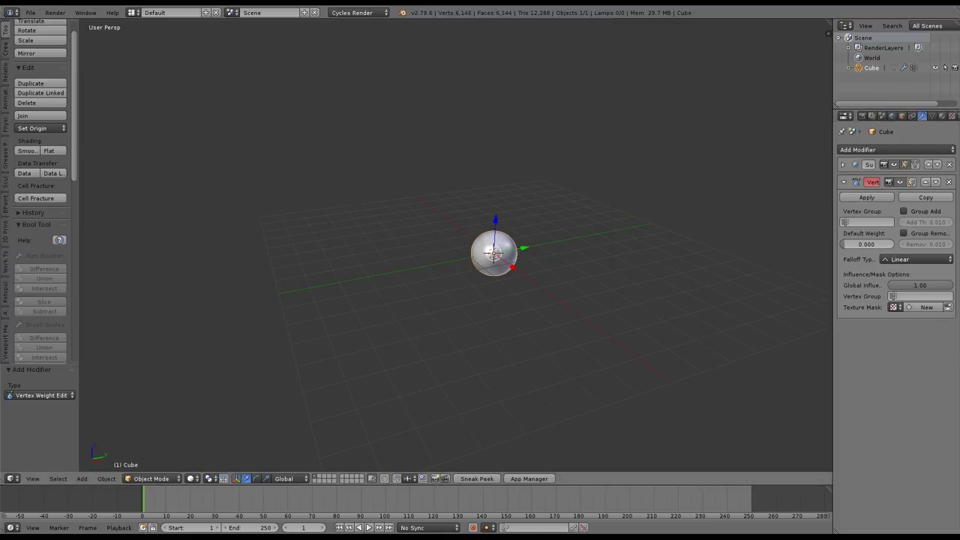
Add a Plain Axes empty and move it about 2.09 units along Y and 1.68 units along Z, away from the sphere.
key("shift+a")
mouse_move(555, 263)
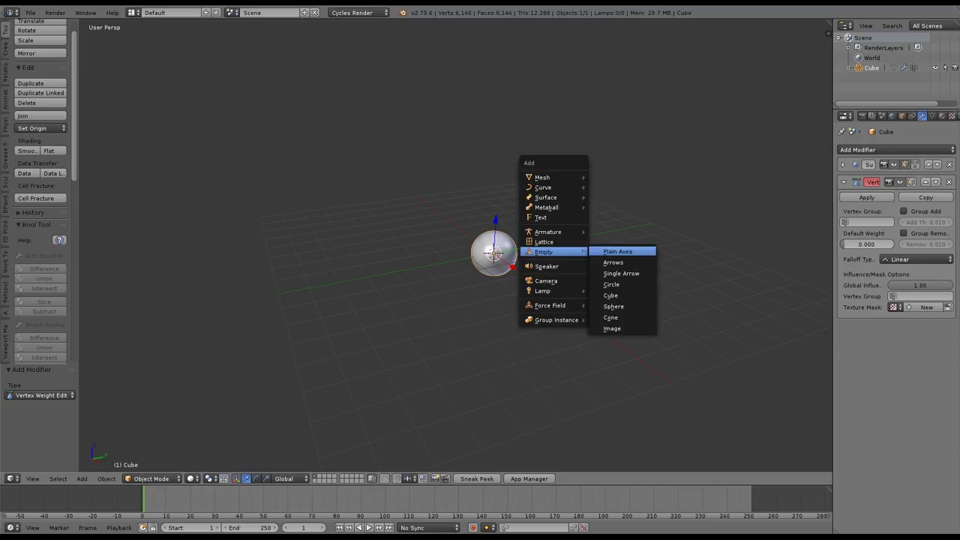
left_click(622, 250)
left_click(670, 202)
Give the cube's Vertex Weight Edit modifier a new texture mask with Object texture coordinates taken from the Empty.
right_click(493, 253)
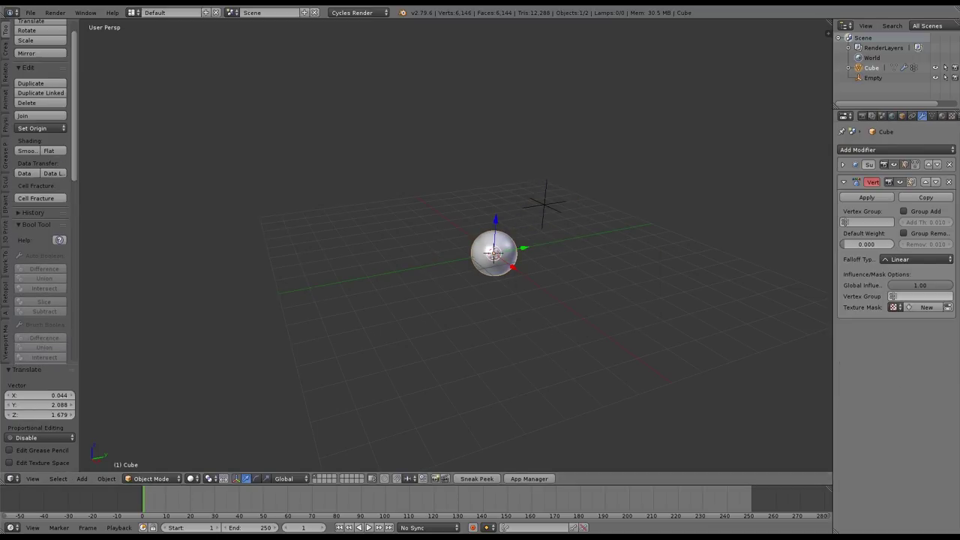
left_click(927, 307)
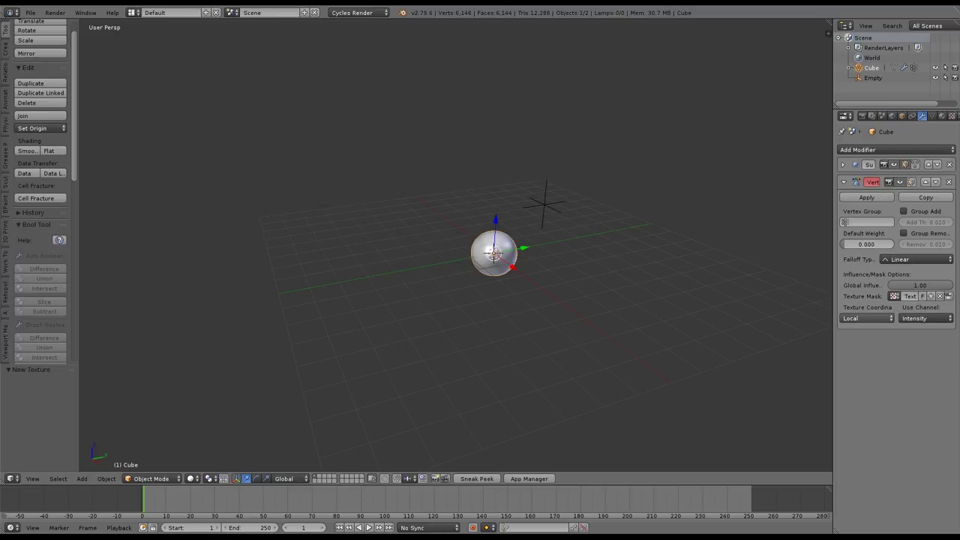
left_click(866, 318)
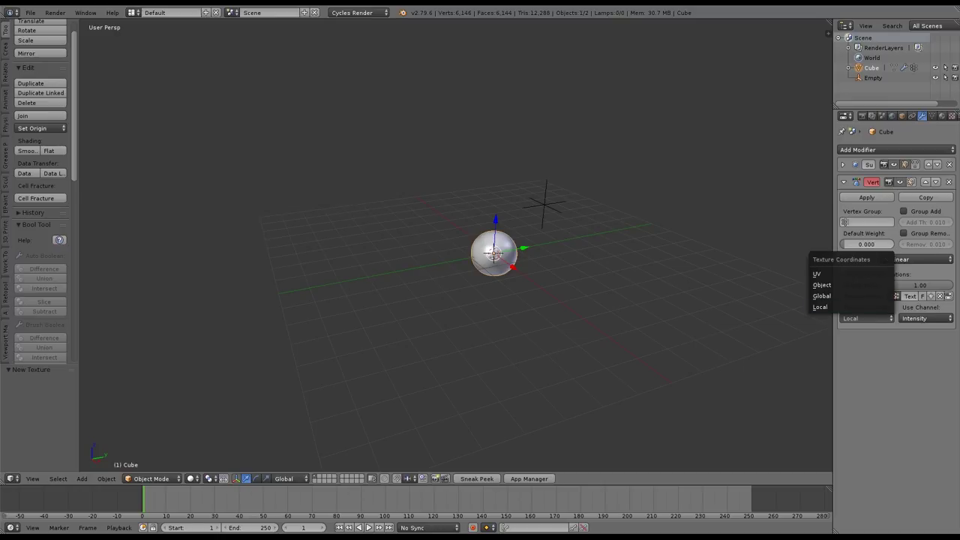
left_click(821, 285)
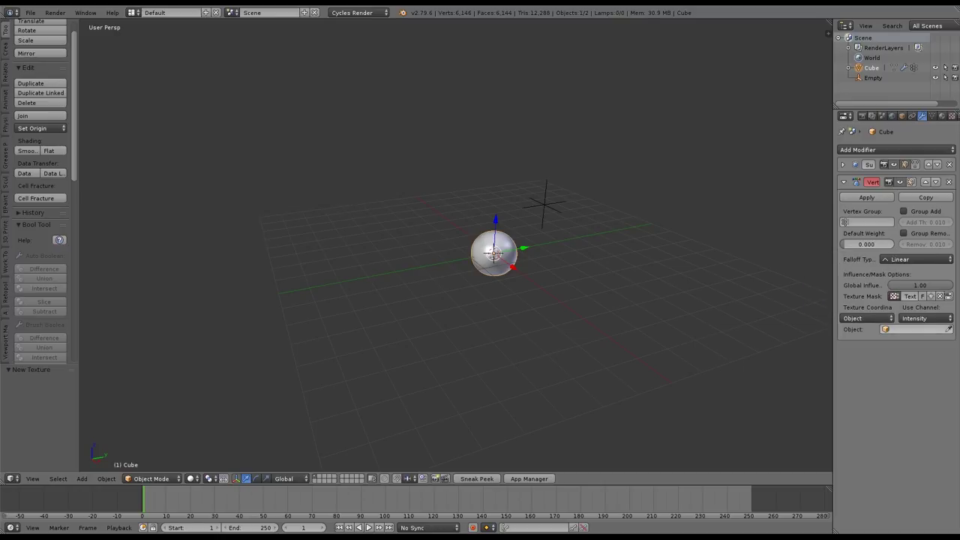
left_click(546, 199)
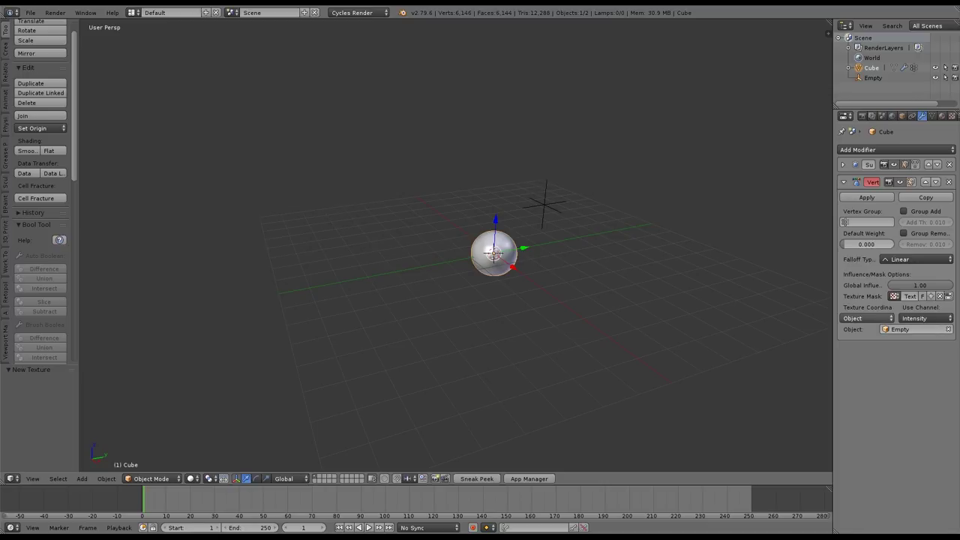
Configure the mask texture as Clouds with the Voronoi F1 noise basis and a size of 1.00.
left_click_drag(834, 375, 759, 375)
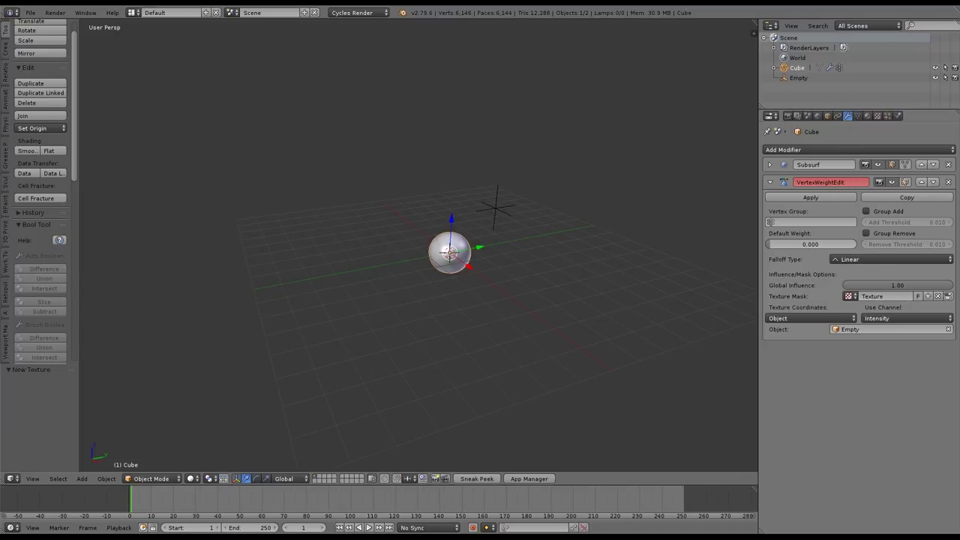
left_click(947, 296)
left_click(879, 180)
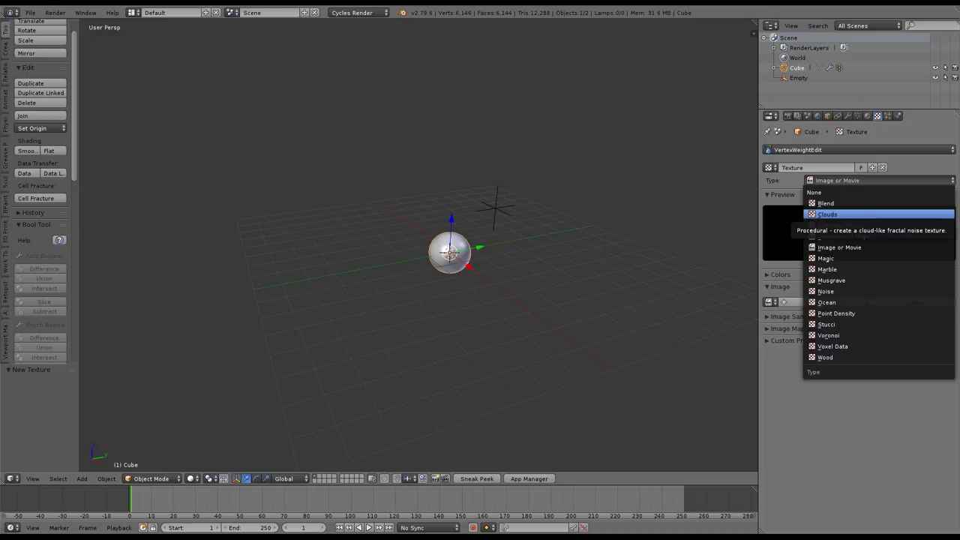
left_click(827, 214)
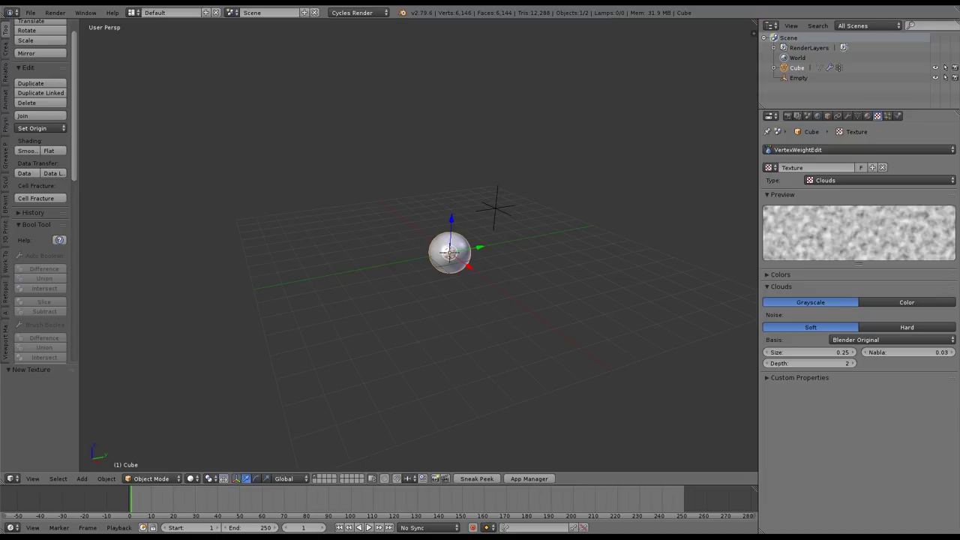
left_click(892, 340)
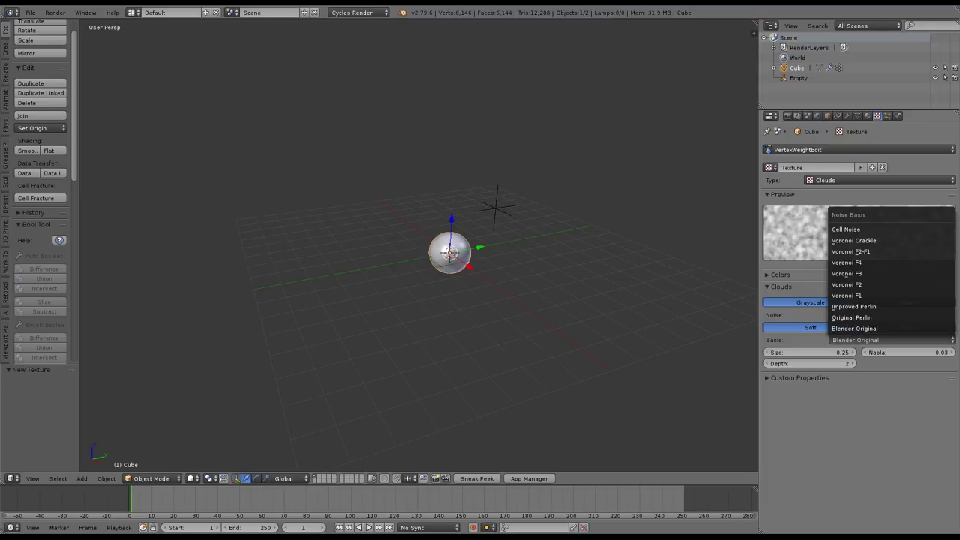
left_click(846, 295)
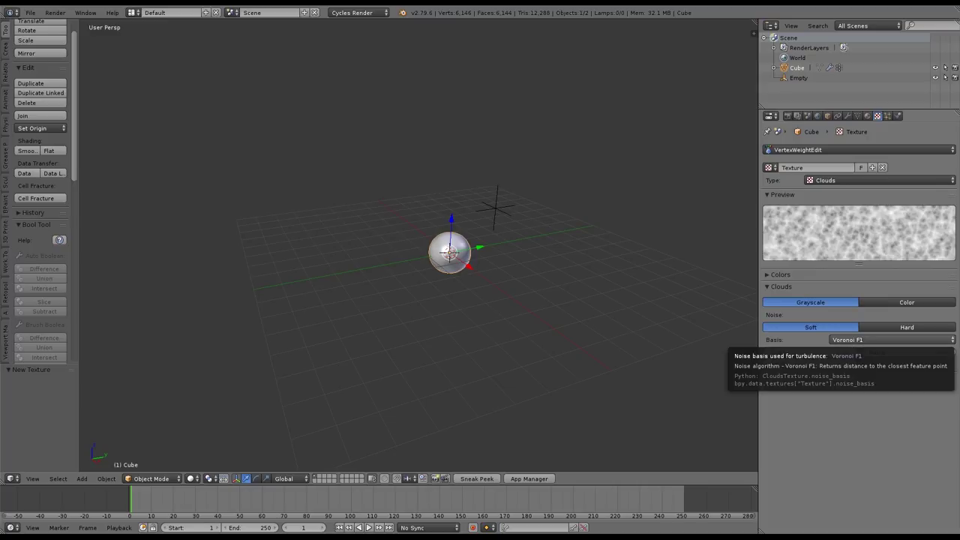
left_click(809, 352)
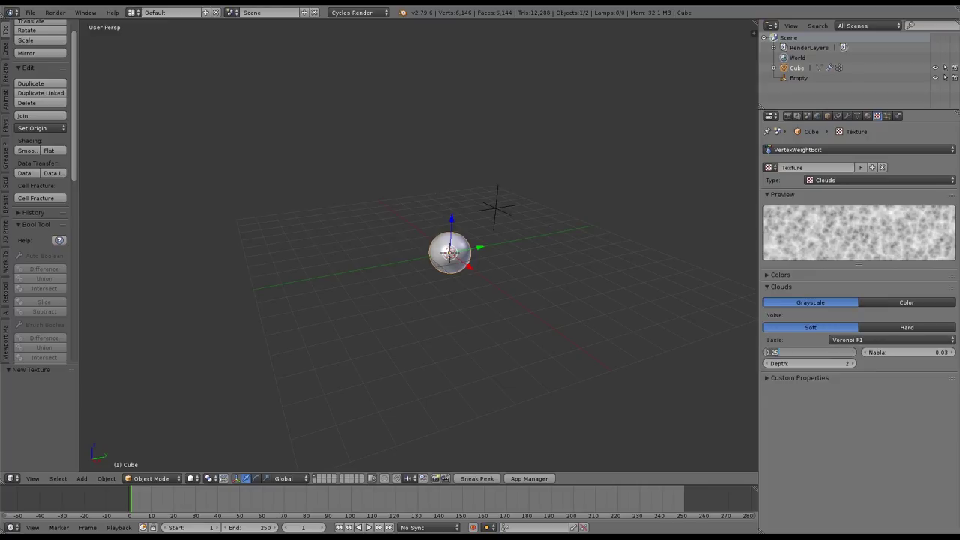
type("1")
key("Return")
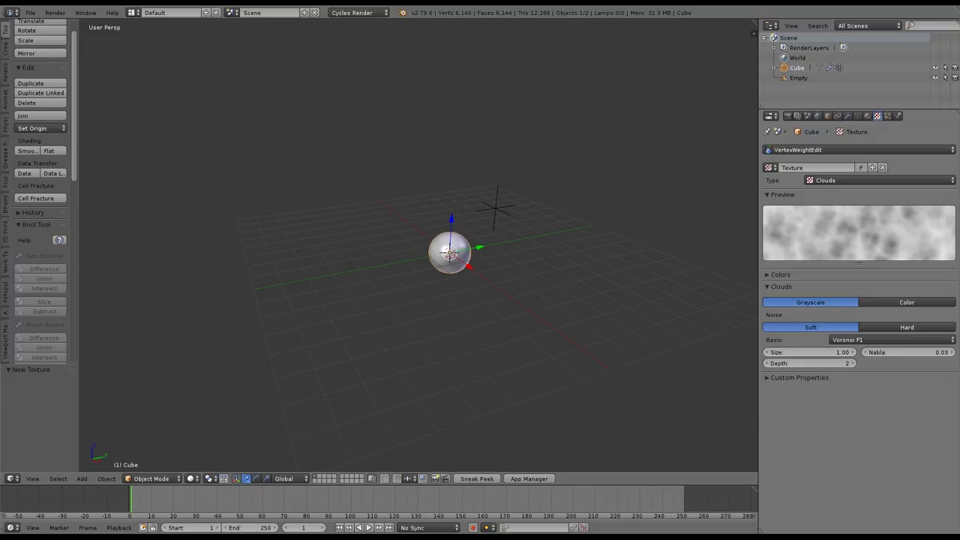
Set the Vertex Weight Edit modifier's vertex group to Texture and its add threshold to 0.000.
left_click(847, 116)
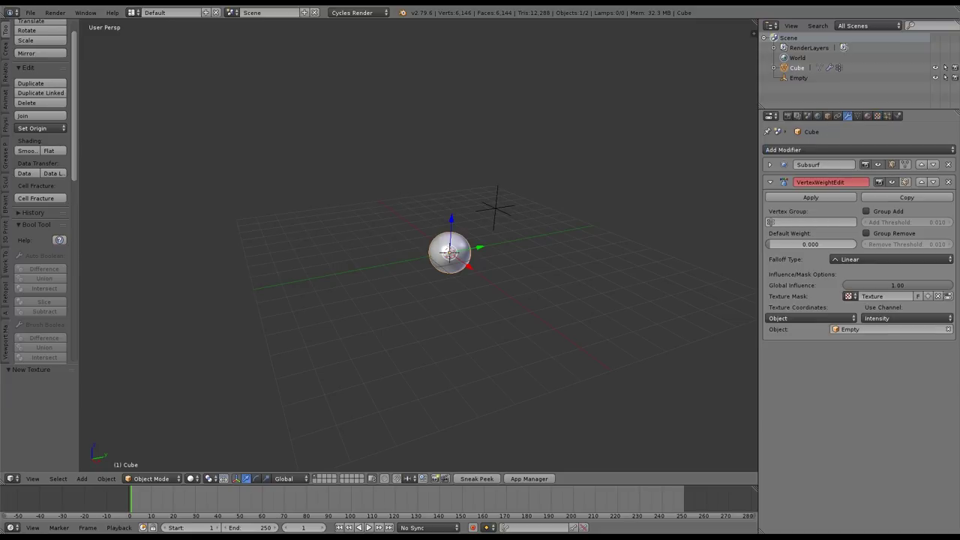
left_click(810, 222)
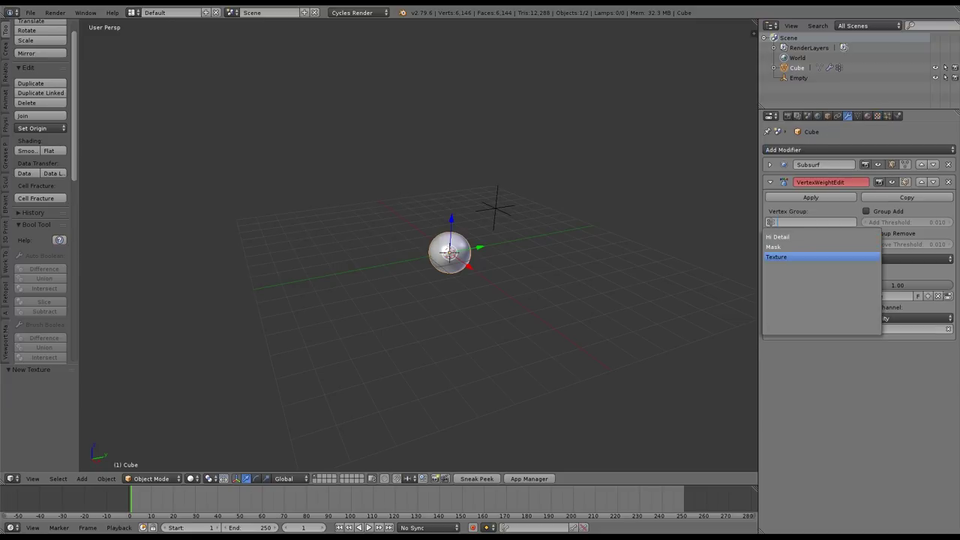
left_click(780, 257)
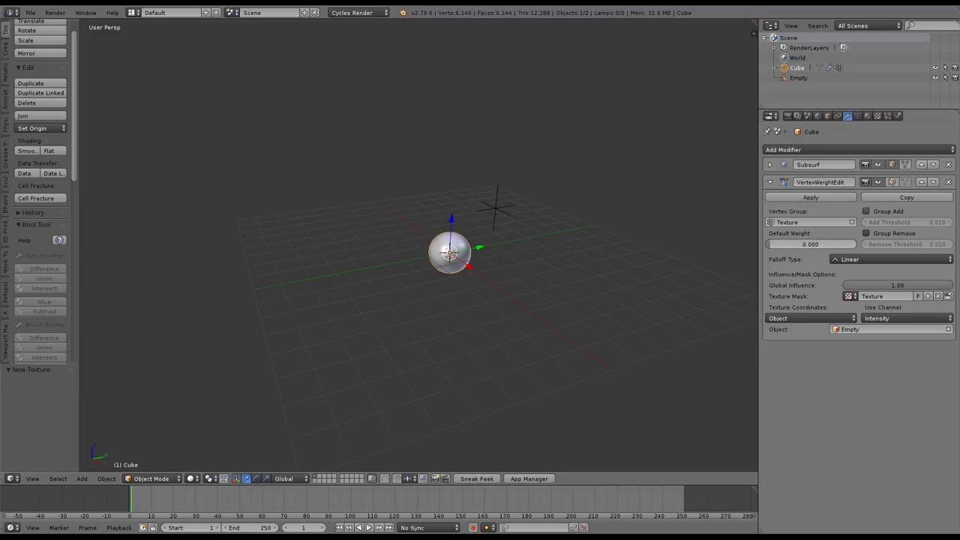
left_click(867, 212)
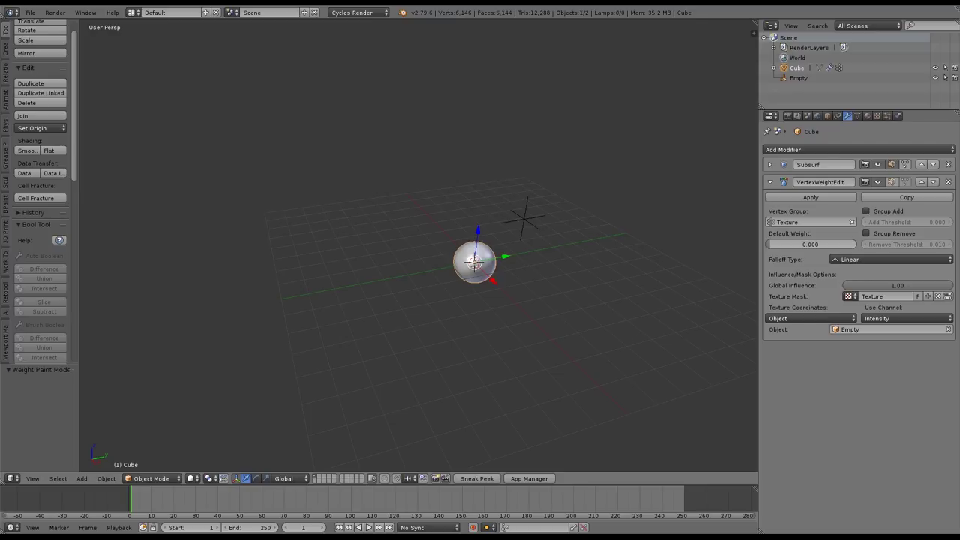
In Edit Mode, assign all the cube's vertices to its vertex groups, including Hi Detail, at weight 1.000, and make Texture the active group.
key("Tab")
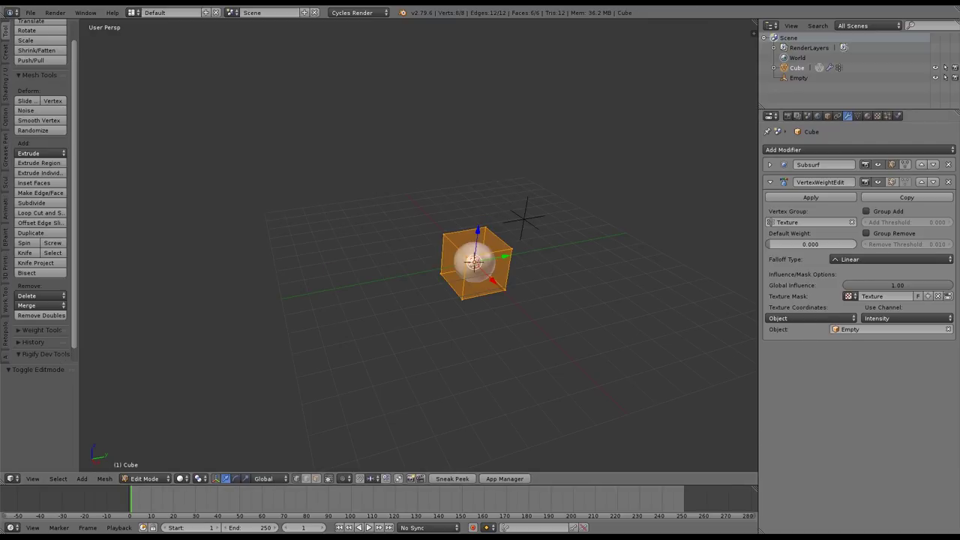
left_click(784, 288)
left_click(785, 245)
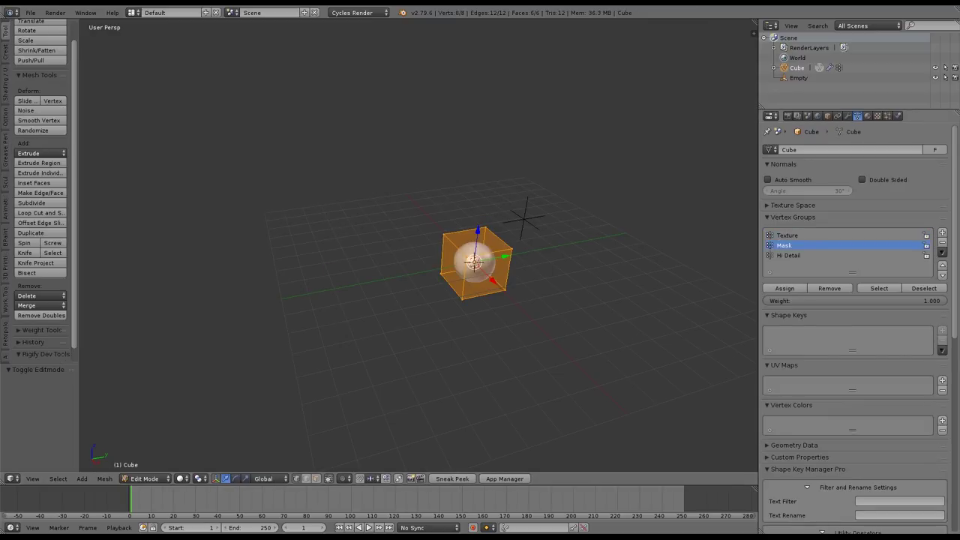
left_click(788, 255)
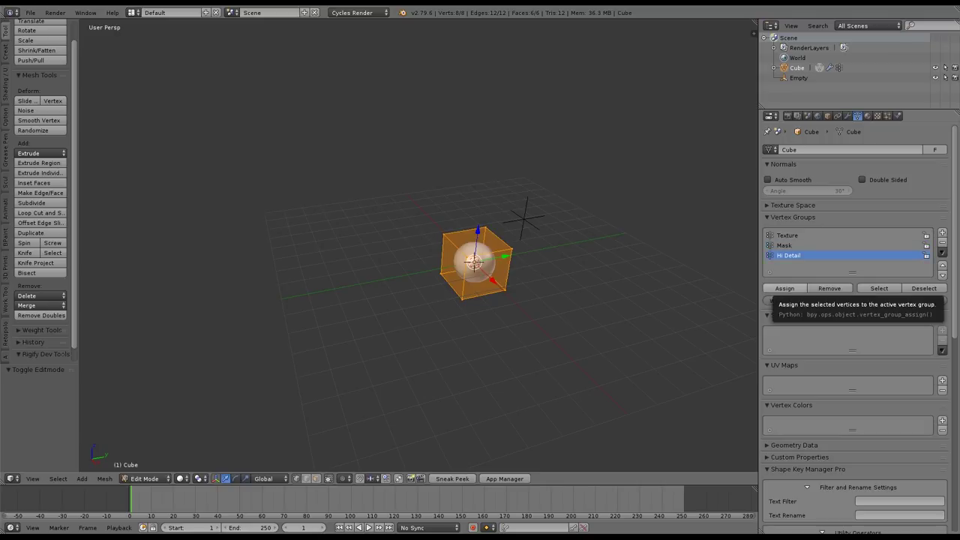
left_click(784, 288)
left_click(787, 235)
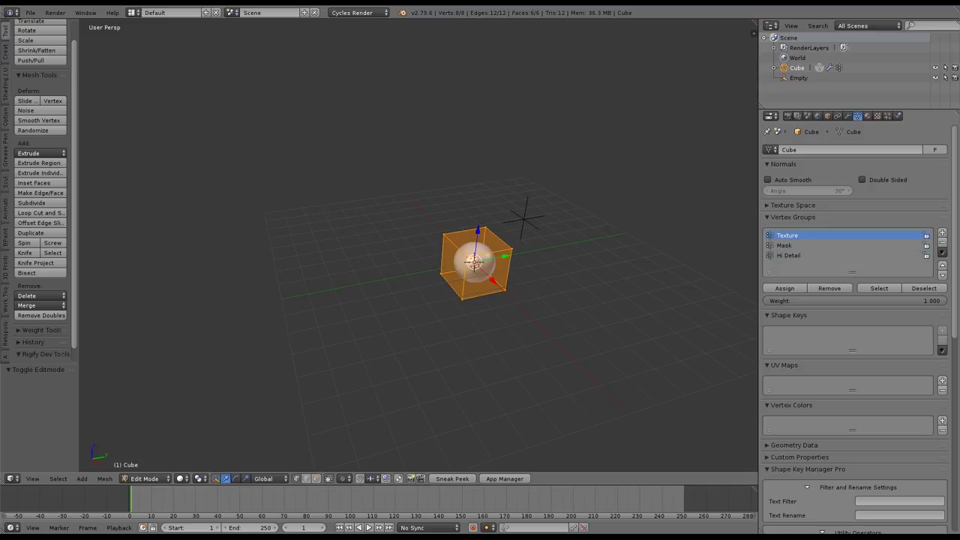
left_click(847, 116)
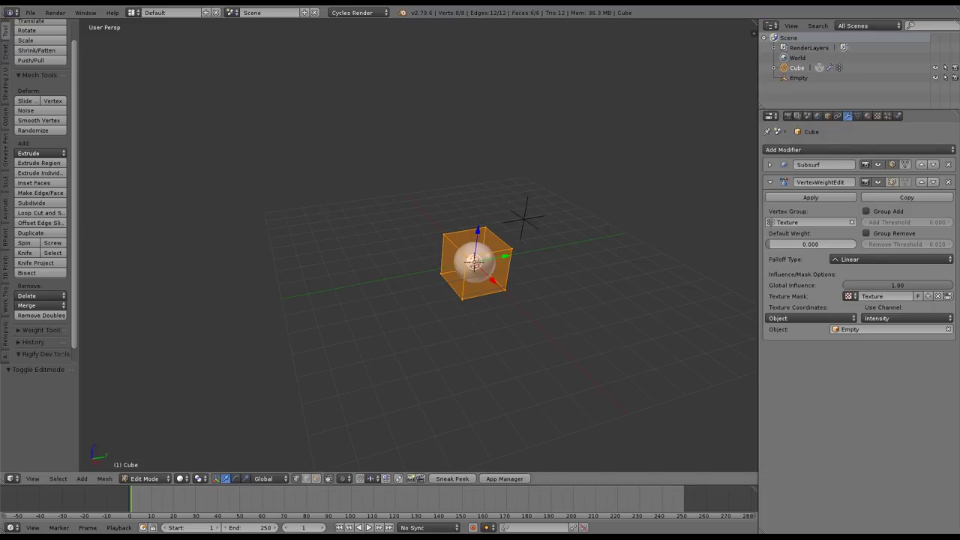
Leave Edit Mode and switch the cube to Weight Paint mode with the Texture vertex group active.
key("Tab")
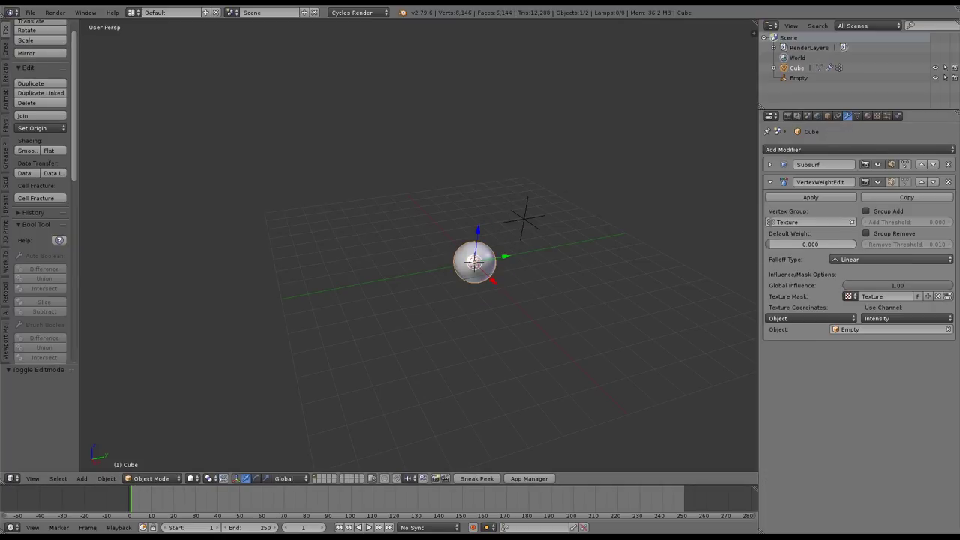
key("ctrl+Tab")
left_click(857, 116)
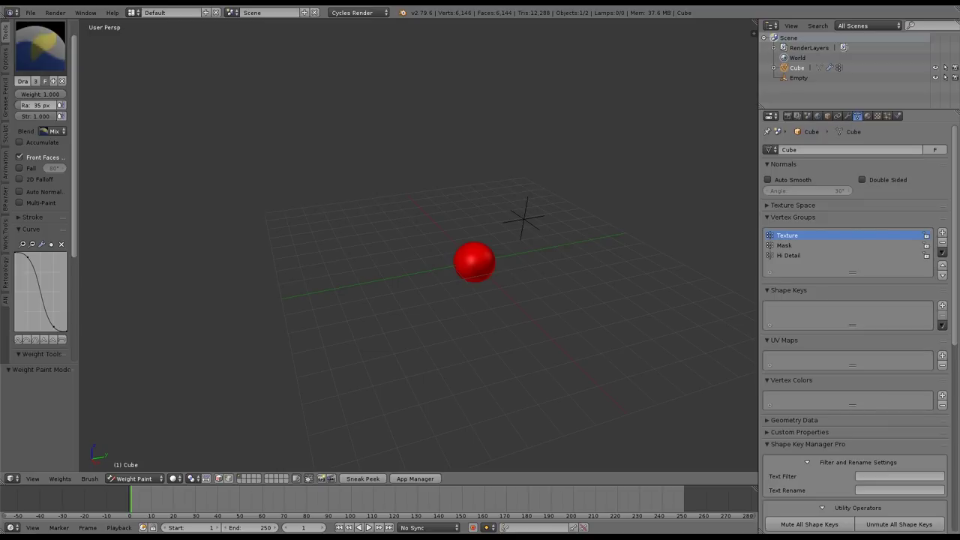
left_click(847, 116)
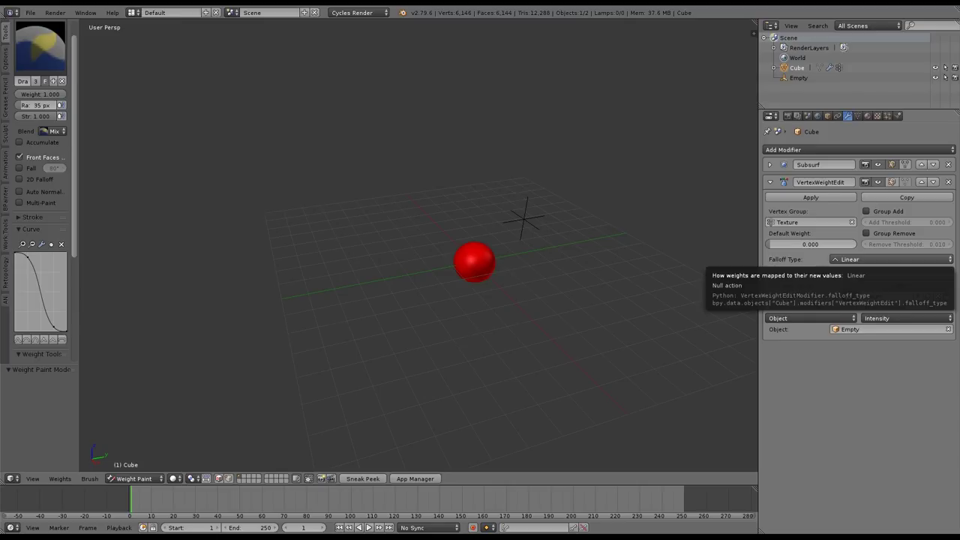
Set the Vertex Weight Edit falloff to Custom Curve and invert it, running from 1.0 at X 0.0 to 0.0 at X 1.0.
left_click(891, 259)
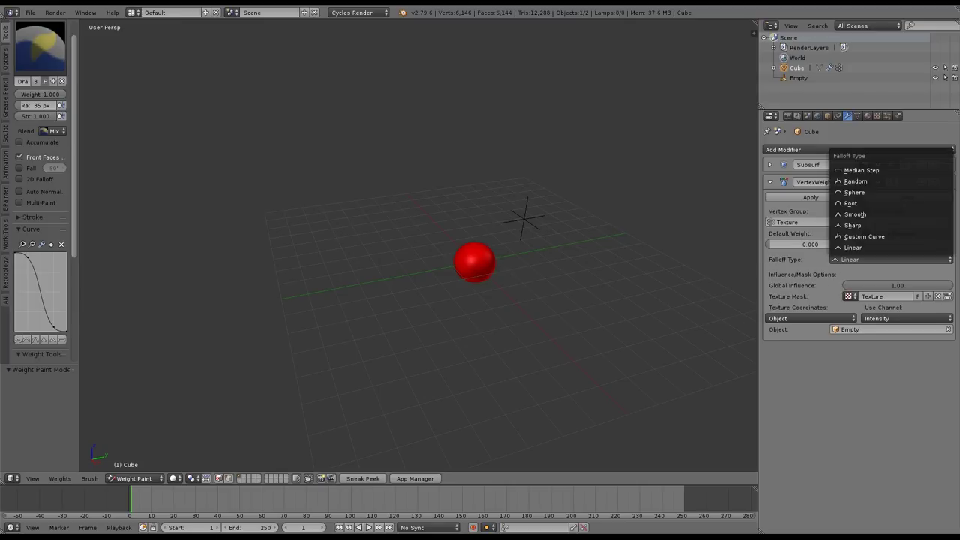
left_click(863, 236)
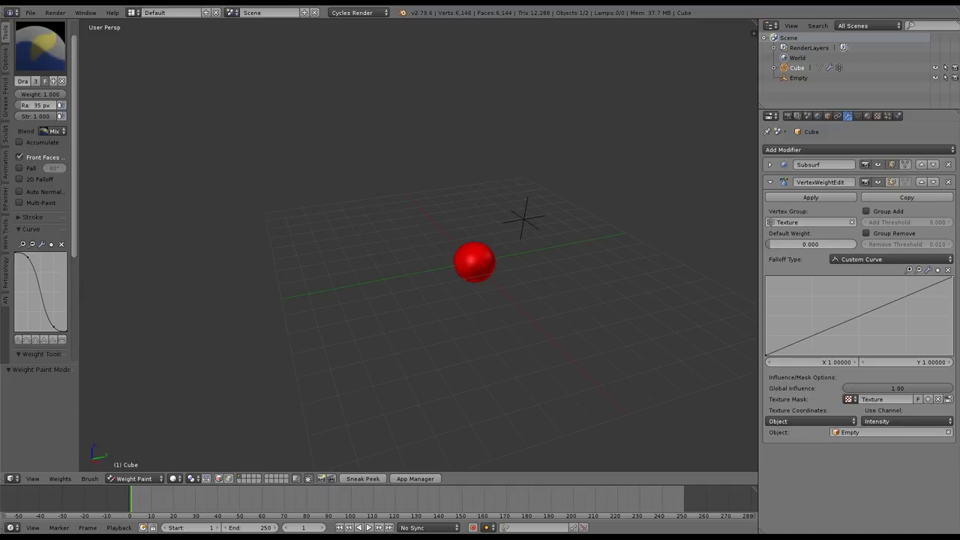
left_click_drag(766, 355, 765, 277)
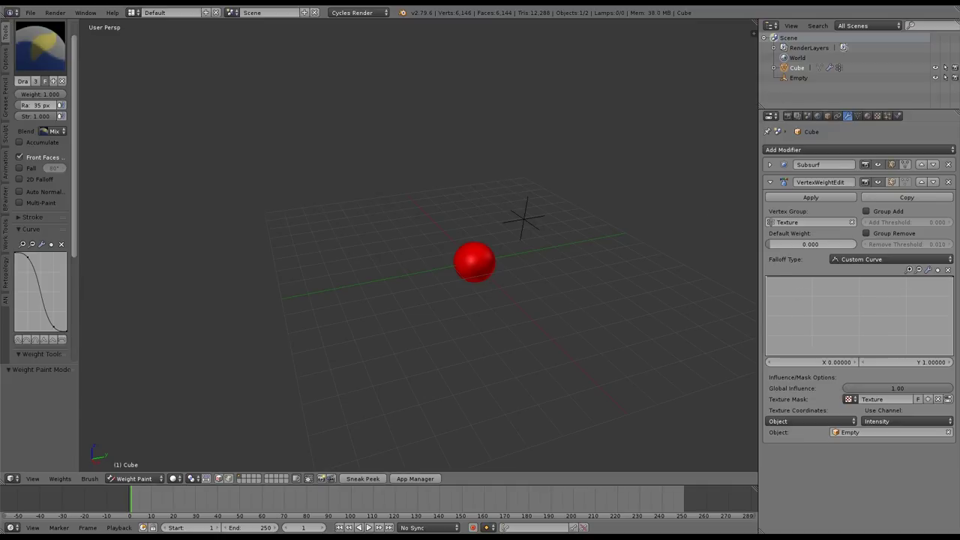
left_click_drag(952, 277, 952, 354)
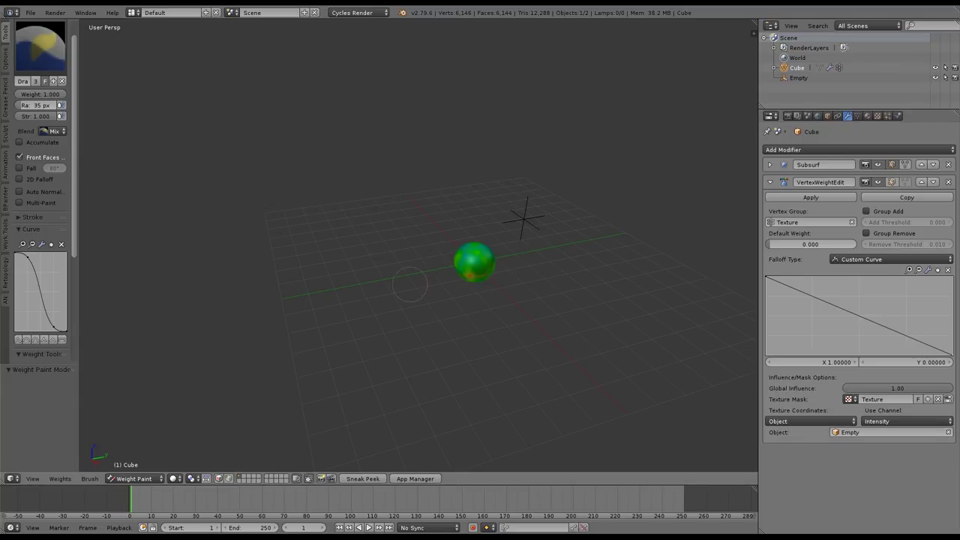
scroll(407, 283, "up", 4)
middle_click_drag(517, 234, 582, 251)
scroll(581, 250, "up", 3)
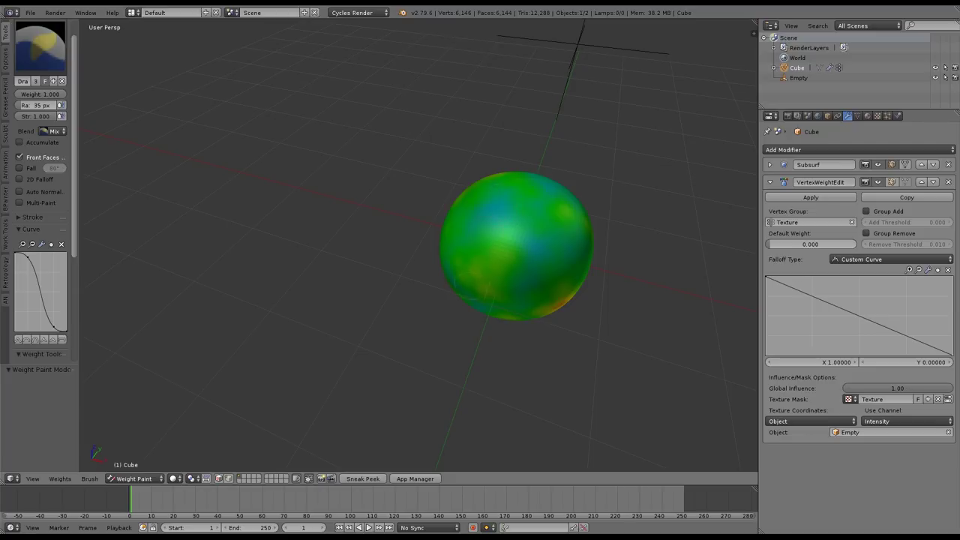
mouse_move(495, 208)
middle_mouse_down()
mouse_move(401, 177)
mouse_move(421, 146)
mouse_move(436, 144)
middle_mouse_up()
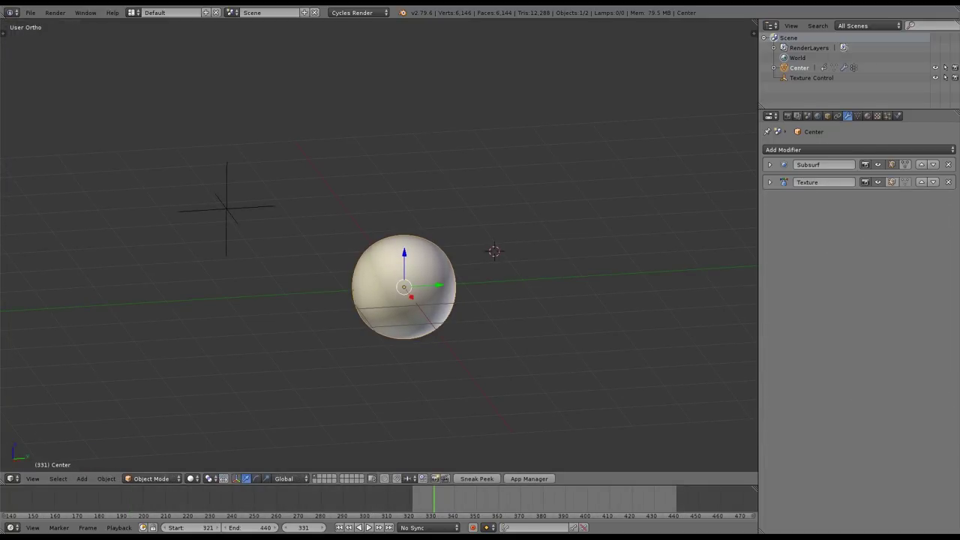
Add two Displace modifiers to the Center sphere and place a Subdivision Surface modifier with 1 render subdivision between them.
left_click(825, 149)
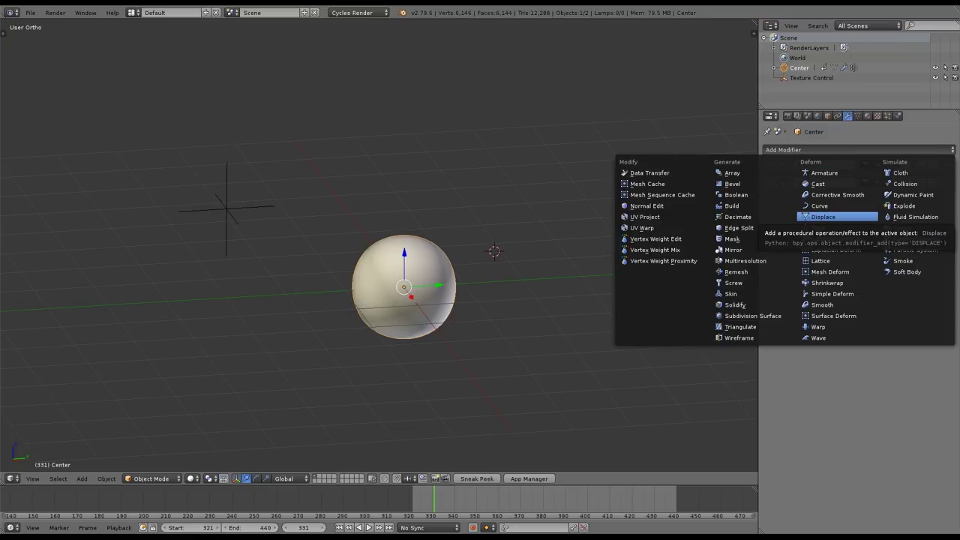
left_click(822, 217)
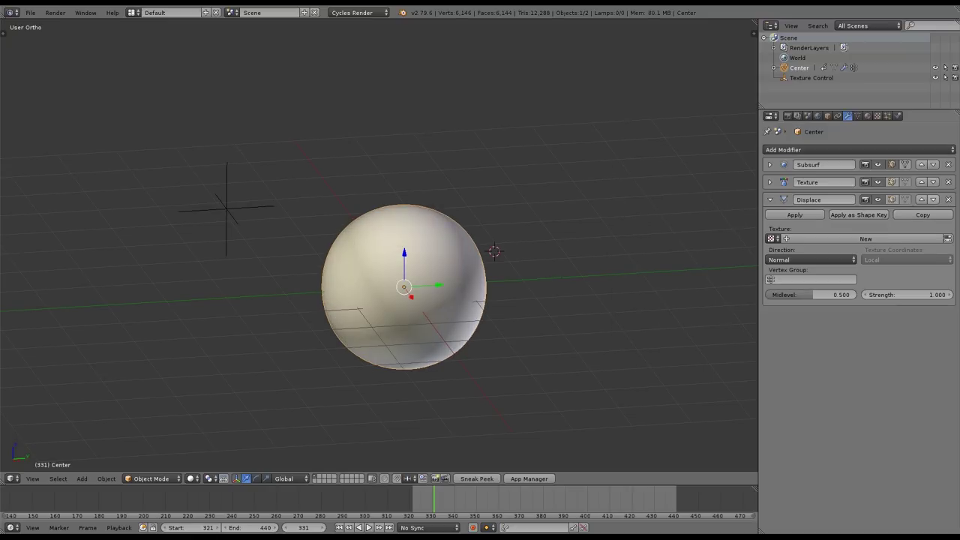
left_click(824, 150)
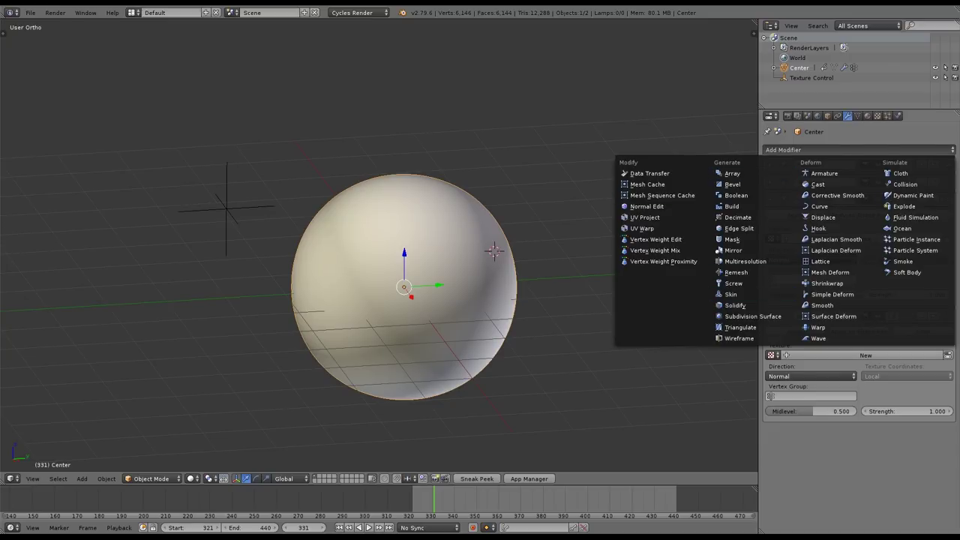
left_click(753, 316)
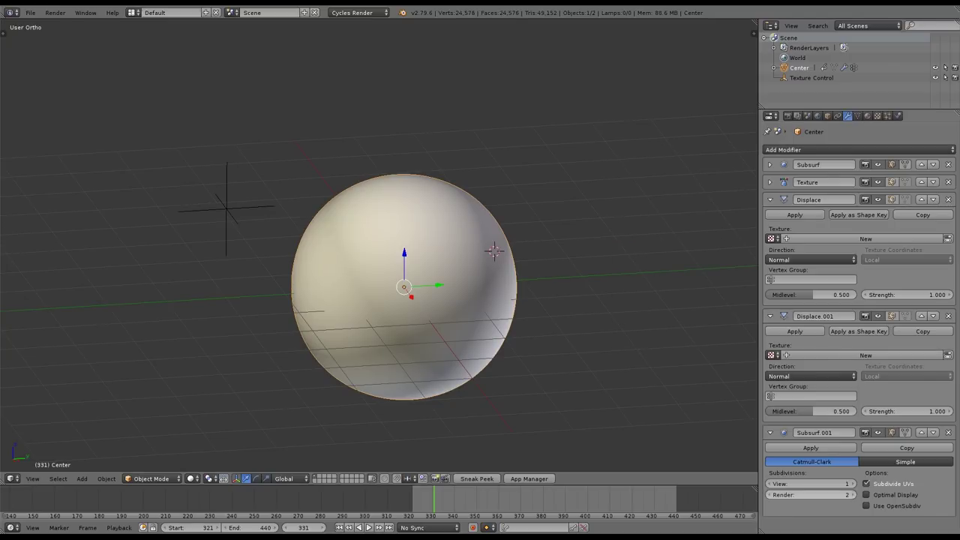
left_click(769, 495)
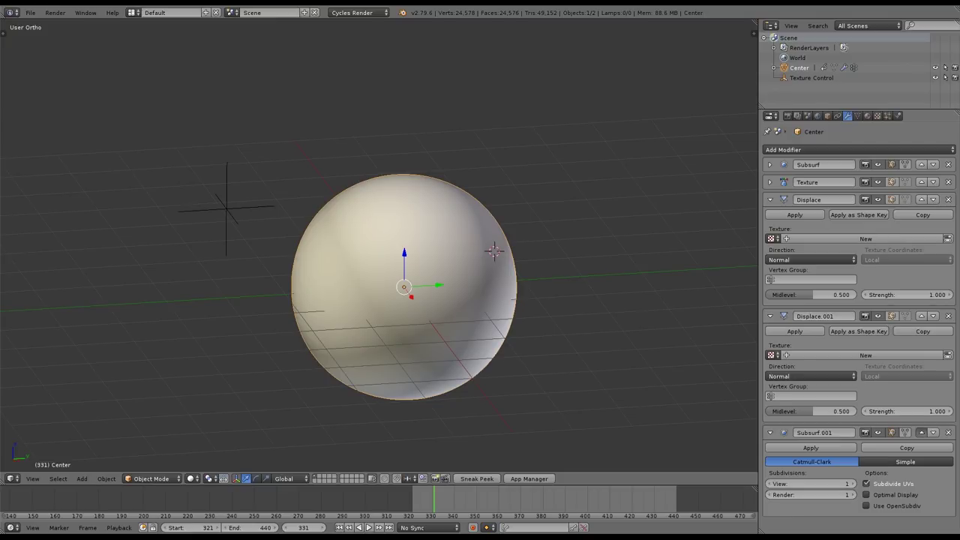
left_click(920, 432)
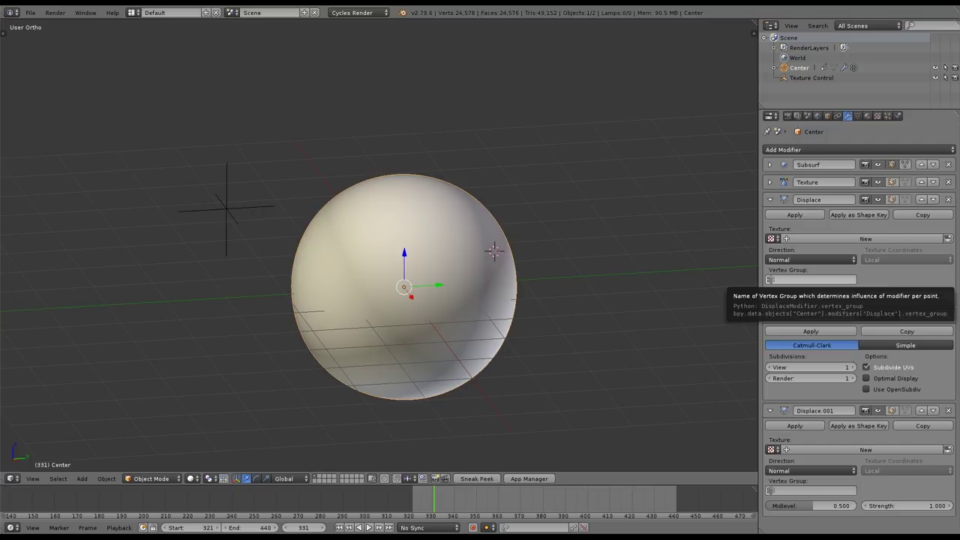
Limit the first Displace modifier to the Texture vertex group with strength 3.100, and hide the second Displace in the viewport.
left_click(812, 279)
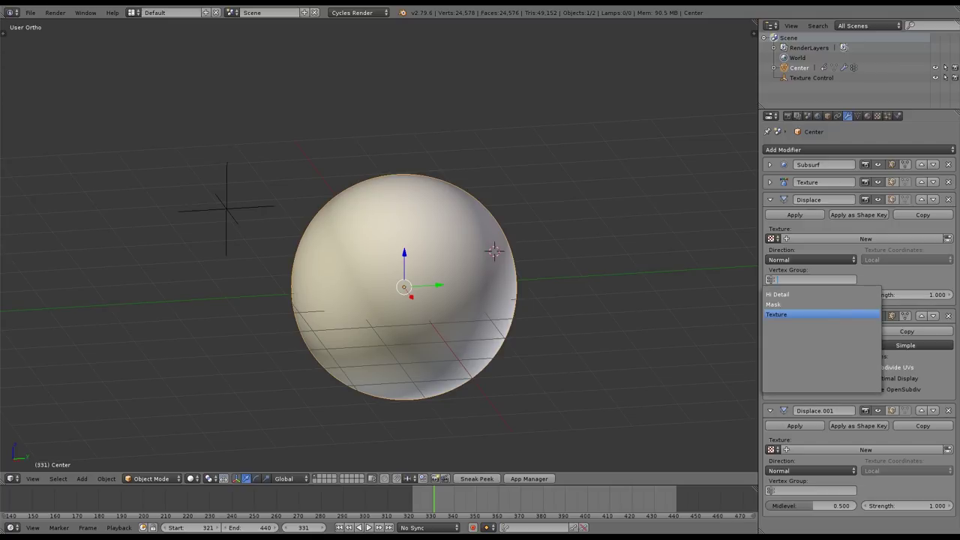
left_click(812, 314)
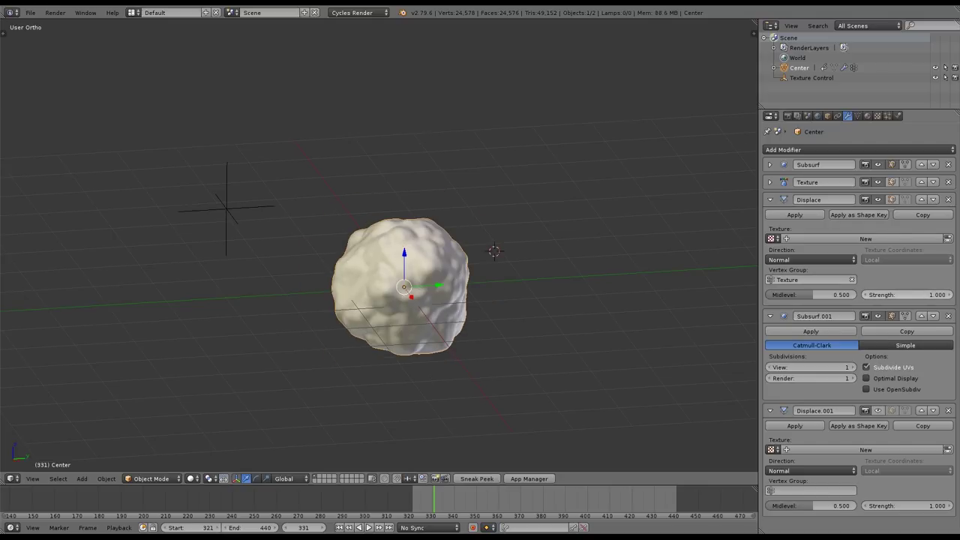
mouse_move(907, 295)
left_mouse_down()
mouse_move(954, 295)
mouse_move(869, 294)
mouse_move(908, 295)
left_mouse_up()
Examine the Texture group's weights on the displaced mesh in Weight Paint mode from several sides.
key("ctrl+Tab")
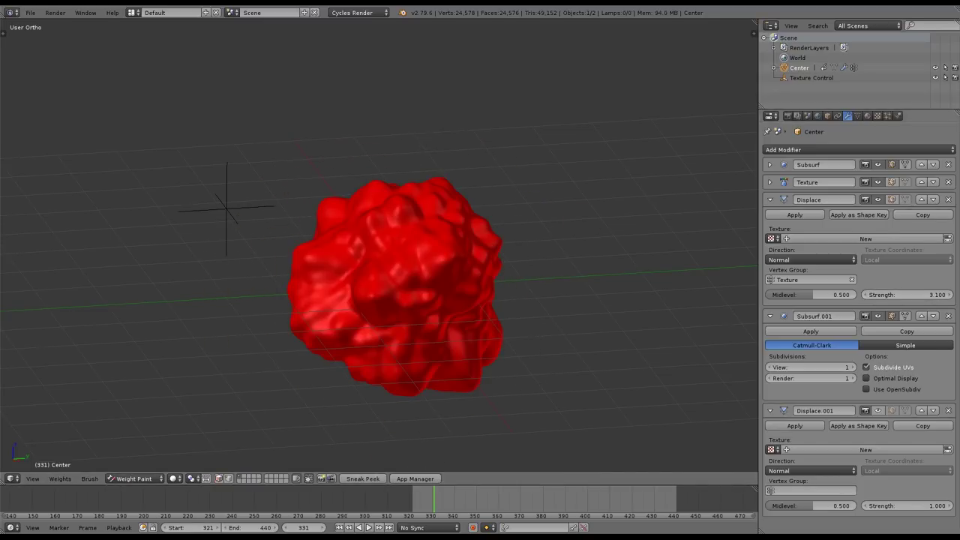
left_click(857, 116)
left_click(788, 236)
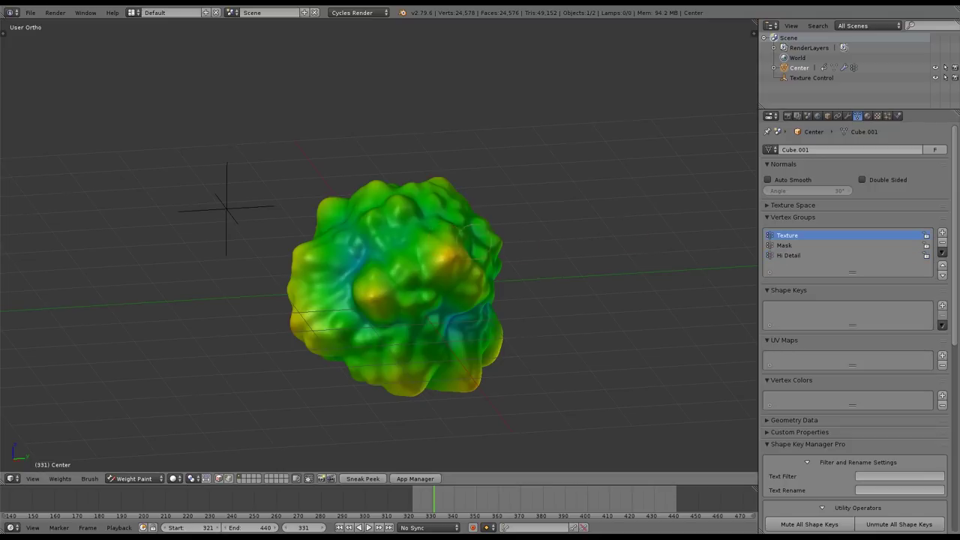
middle_click_drag(226, 209, 647, 154)
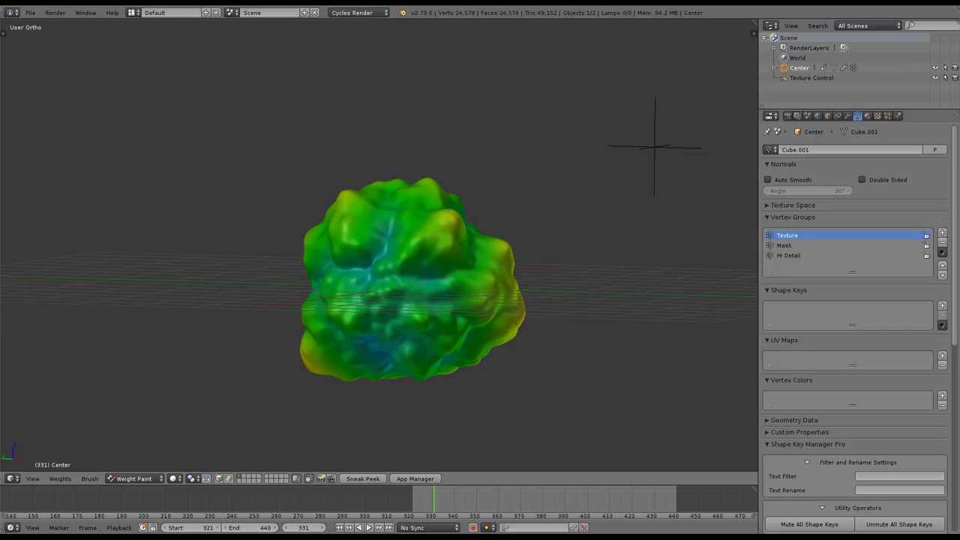
middle_click_drag(649, 150, 645, 135)
Collapse the first Displace and second Subsurf modifiers and show the second Displace modifier in the viewport.
left_click(847, 115)
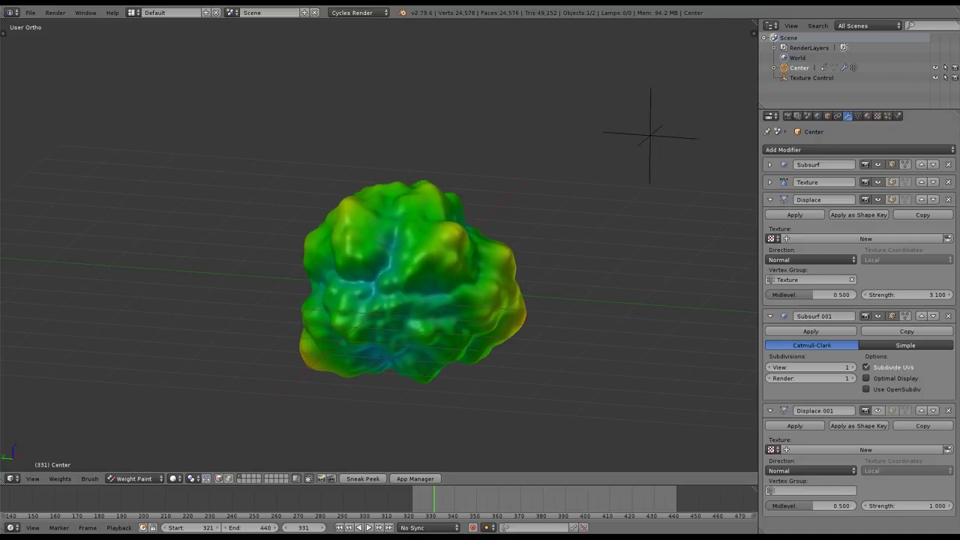
left_click(770, 199)
left_click(770, 218)
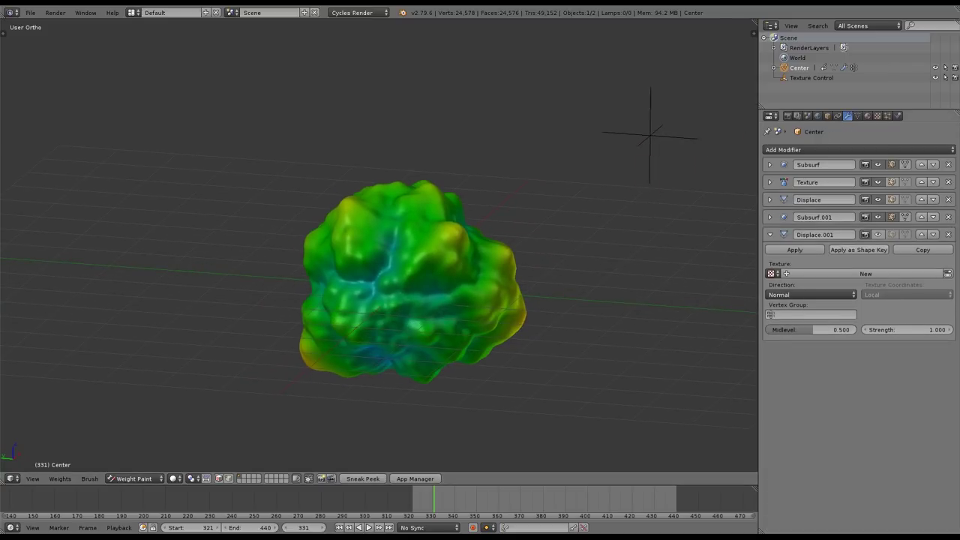
left_click(878, 234)
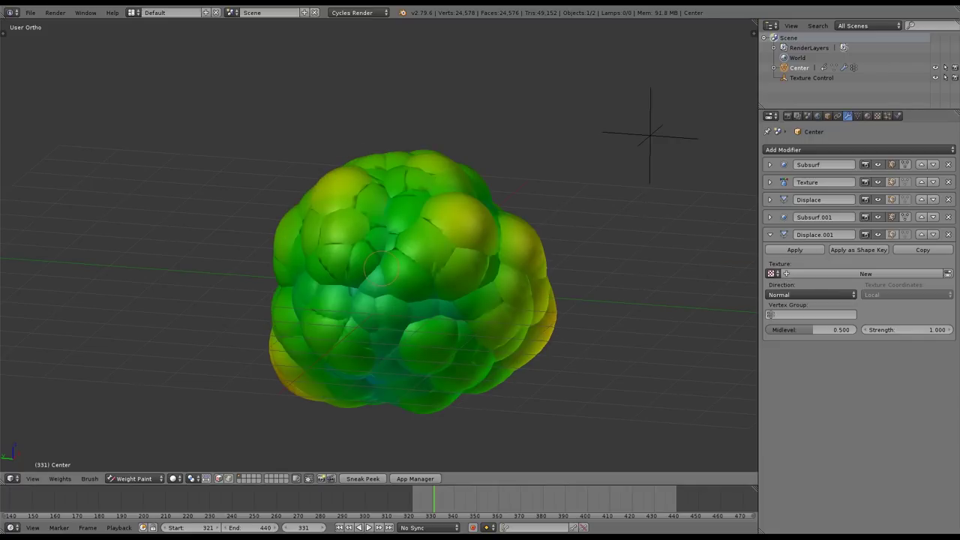
Return to Object Mode, set the second Displace modifier's strength to 0.610 and collapse it.
key("ctrl+Tab")
scroll(434, 263, "up", 3)
mouse_move(908, 330)
left_mouse_down()
mouse_move(884, 330)
mouse_move(904, 330)
left_mouse_up()
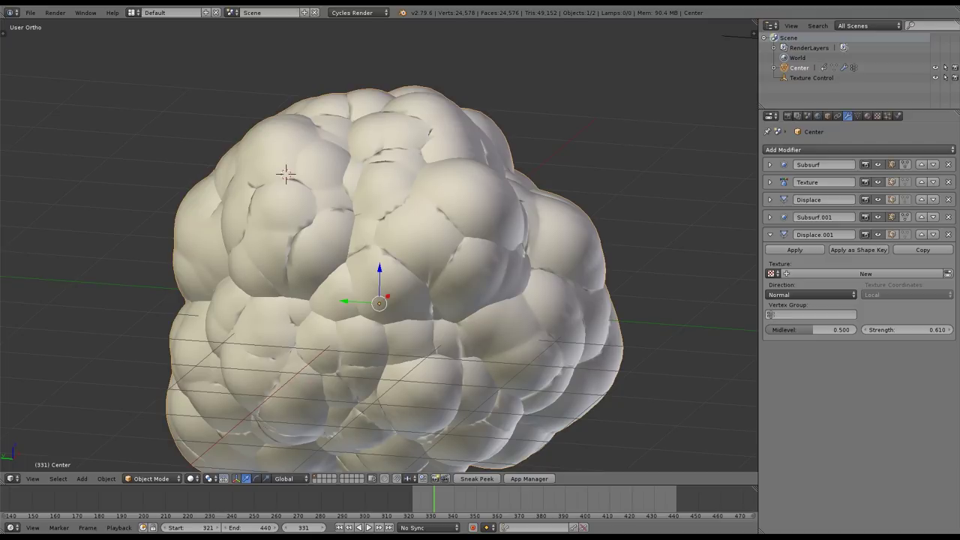
left_click(770, 234)
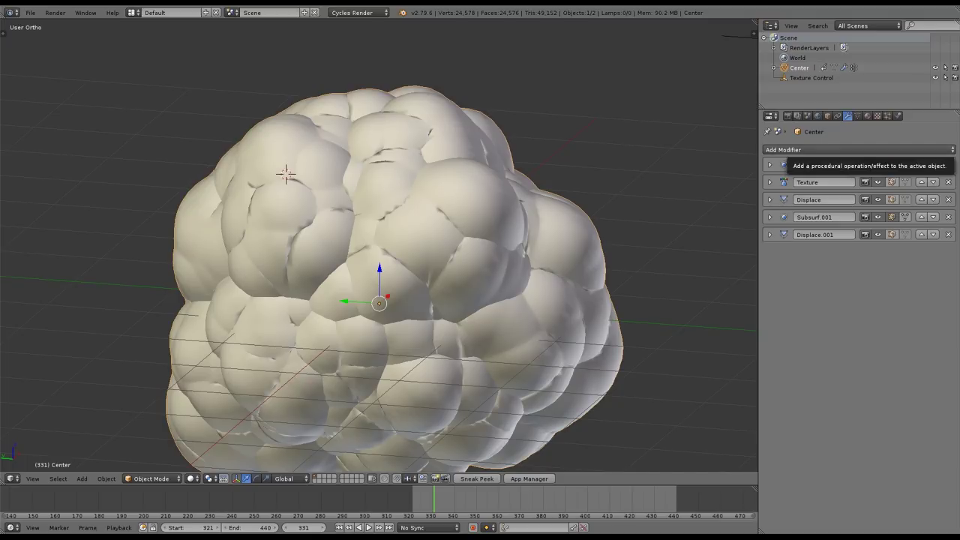
Add Vertex Weight Edit, Mask and Smooth modifiers, in that order, below the Center object's existing modifiers.
left_click(783, 149)
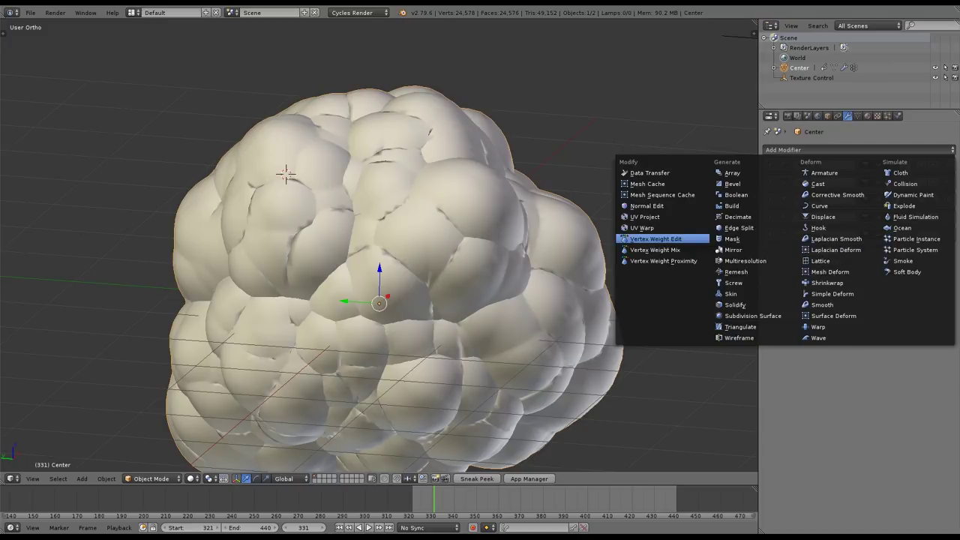
left_click(655, 238)
left_click(782, 149)
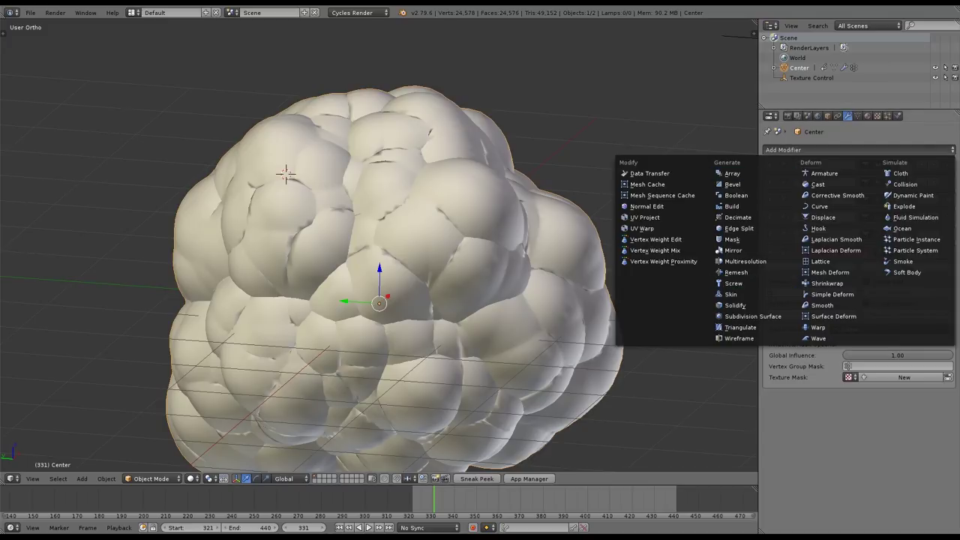
left_click(732, 239)
left_click(782, 149)
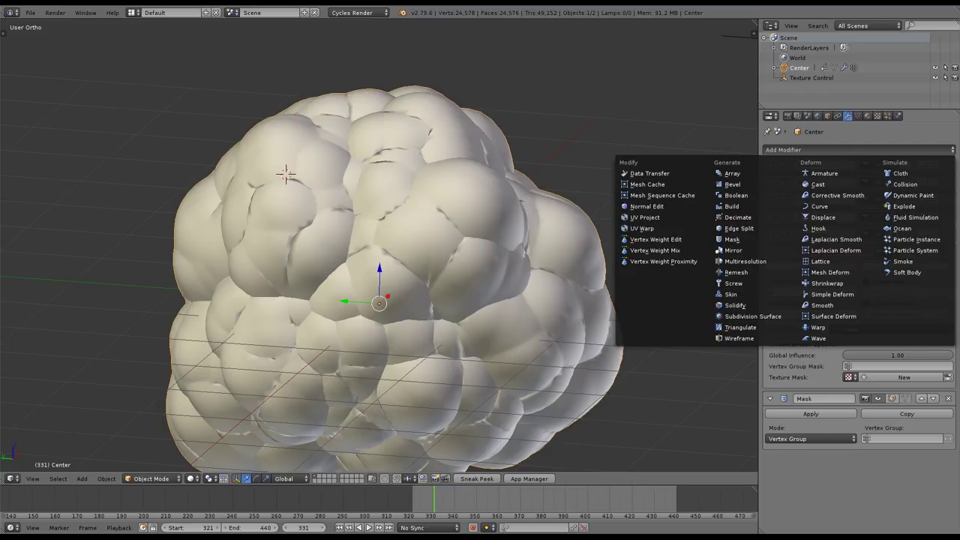
left_click(822, 305)
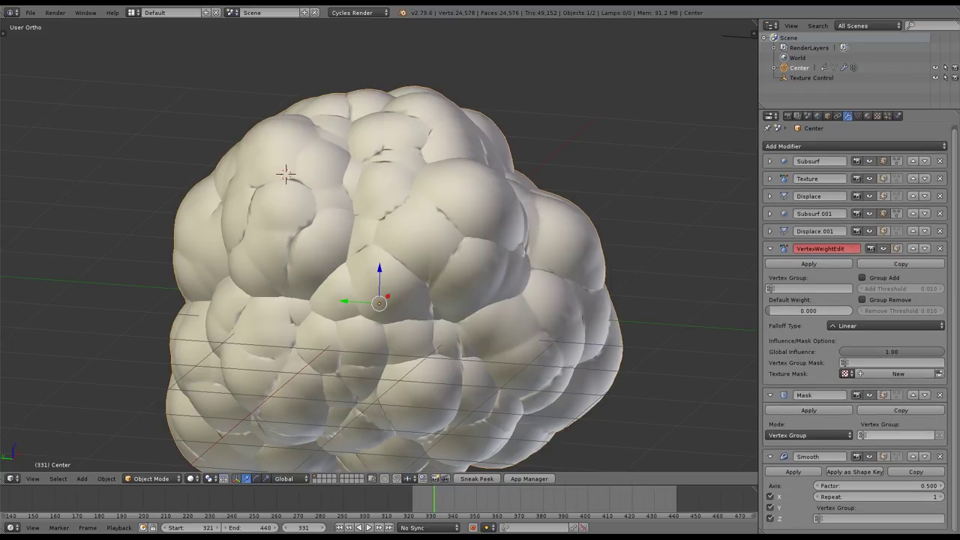
Set the Mask modifier's vertex group to Texture and inspect the mesh from several sides.
left_click(899, 434)
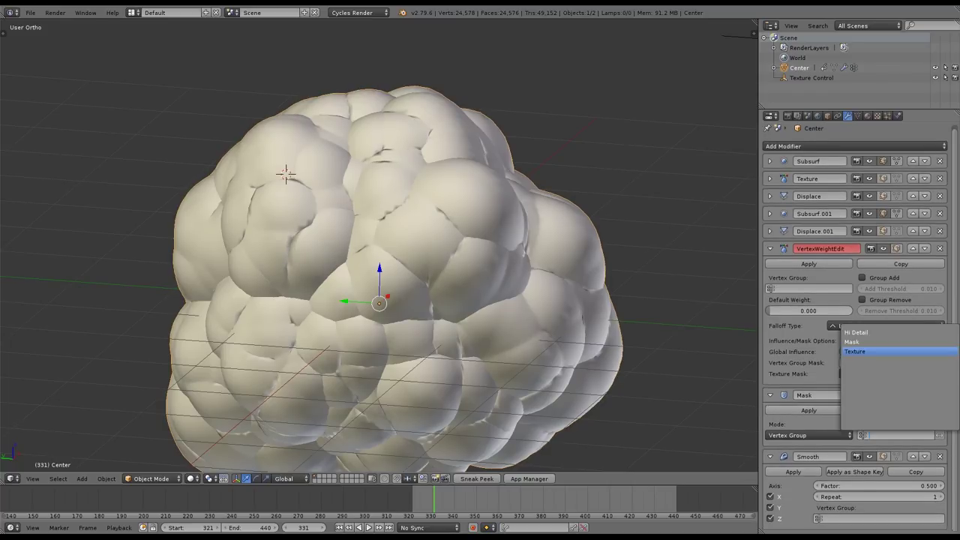
left_click(877, 352)
scroll(570, 289, "down", 2)
middle_click_drag(570, 289, 448, 299)
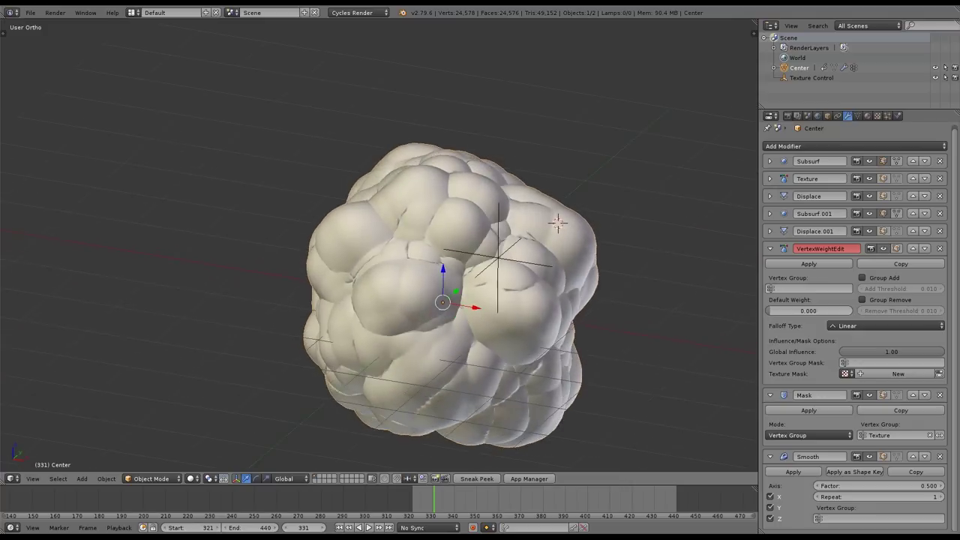
middle_click_drag(557, 222, 477, 219)
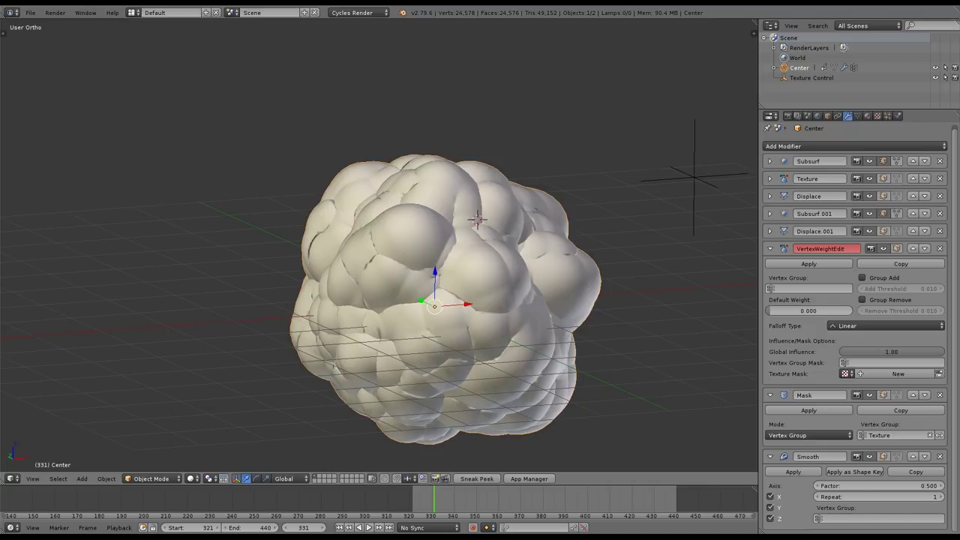
middle_click_drag(476, 219, 567, 235)
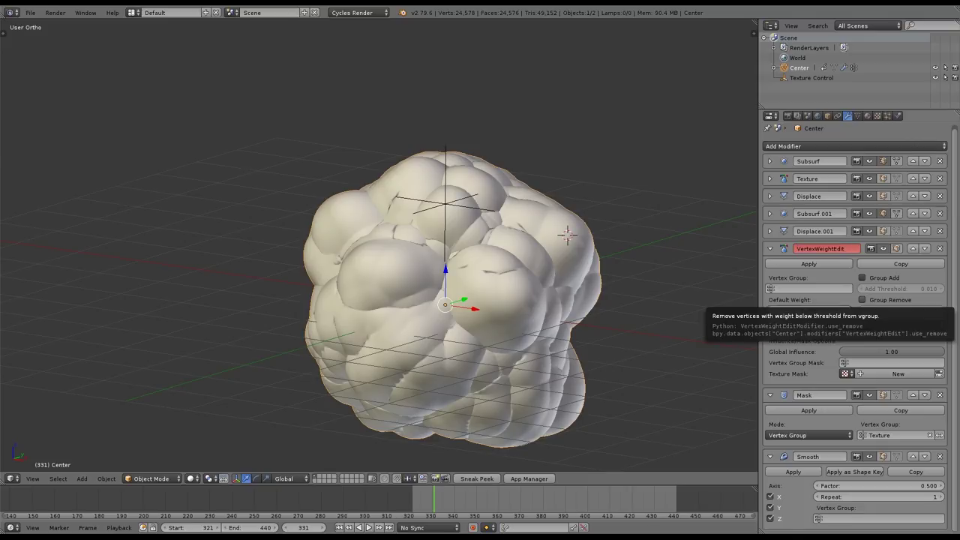
Enable Group Remove on the VertexWeightEdit modifier, assign the Texture vertex group and set the remove threshold to 0.580.
left_click(861, 299)
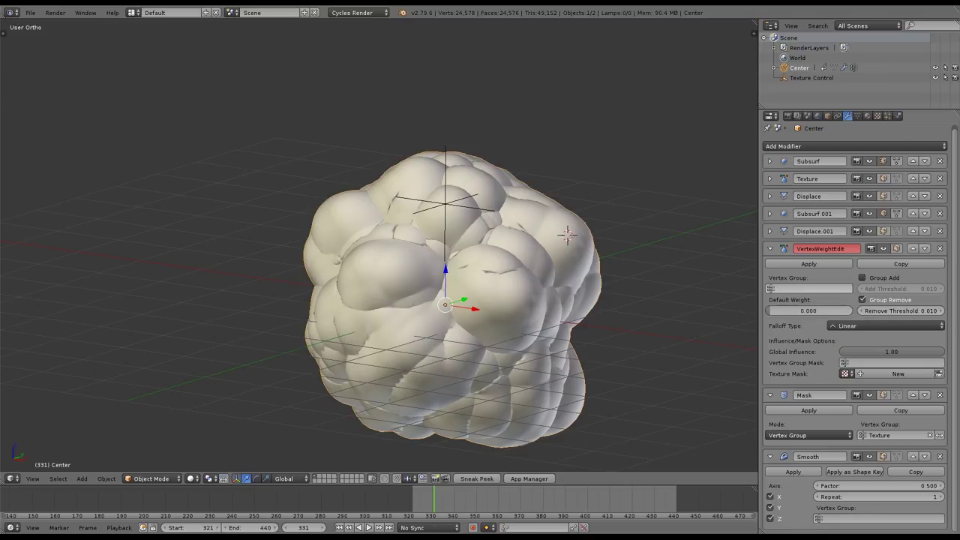
left_click(809, 288)
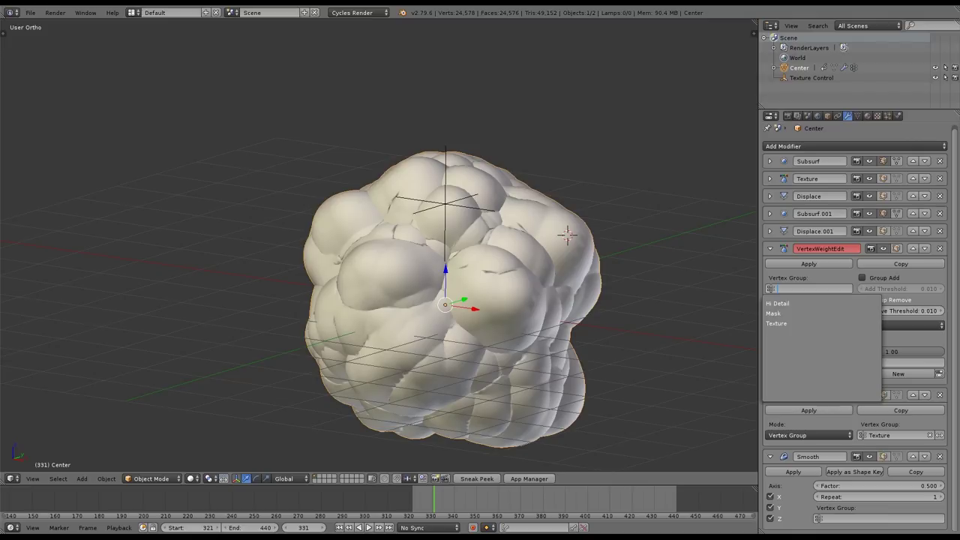
key("Down")
key("Down")
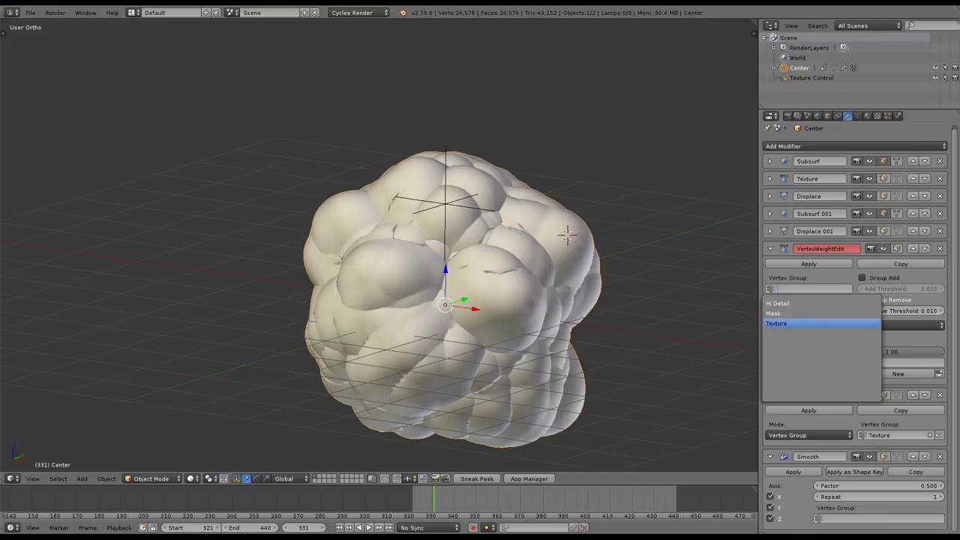
key("Return")
left_click(900, 310)
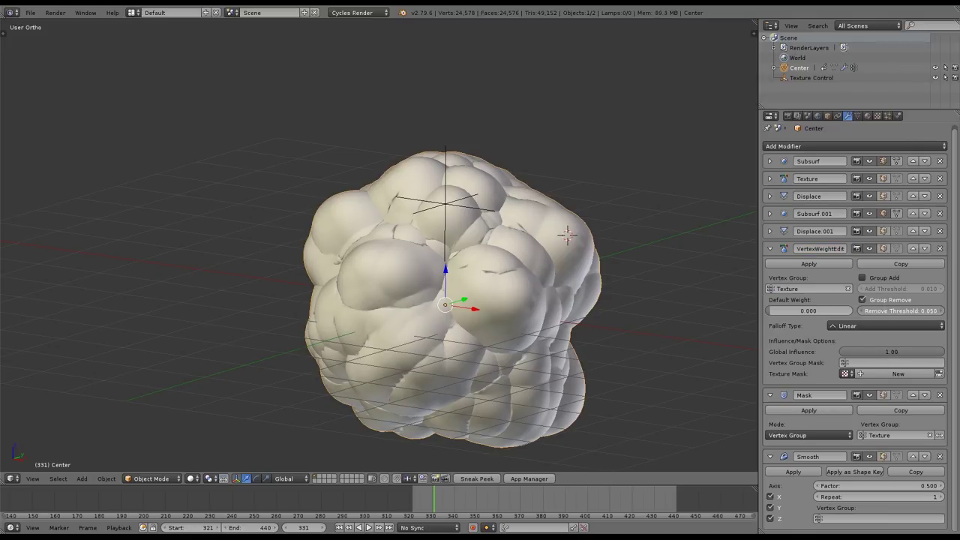
mouse_move(914, 311)
left_mouse_down()
mouse_move(945, 310)
mouse_move(901, 310)
mouse_move(926, 310)
left_mouse_up()
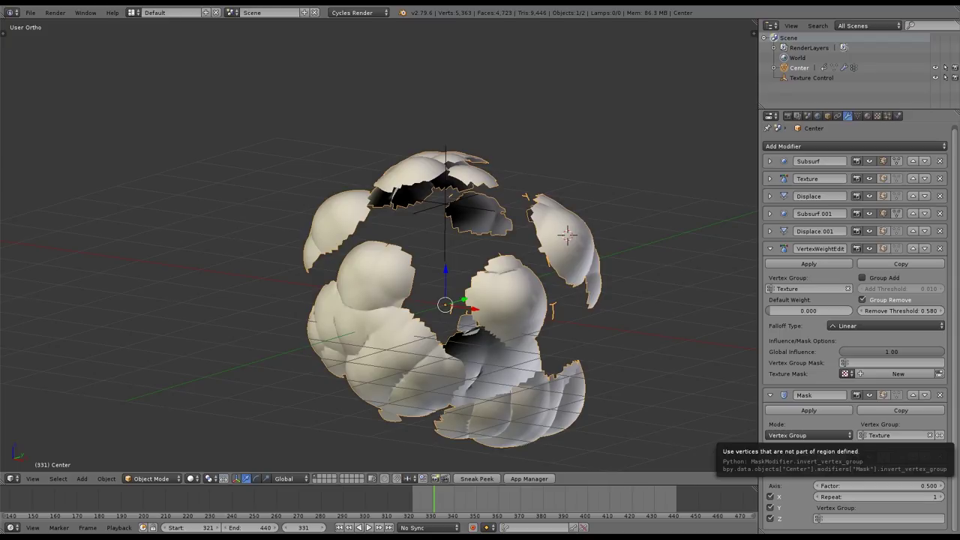
Invert the Mask modifier's vertex group and set the VertexWeightEdit remove threshold to 0.520.
left_click(939, 435)
middle_click_drag(525, 300, 577, 312)
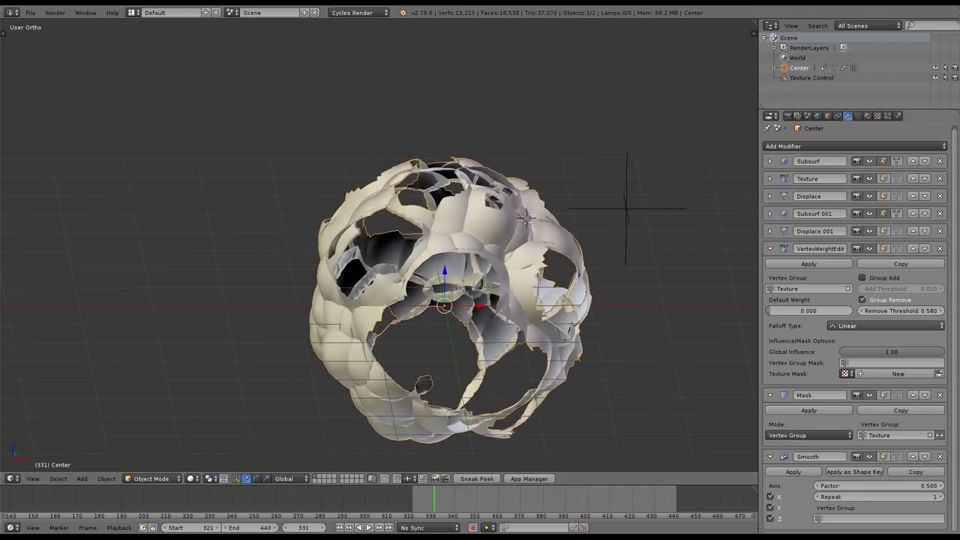
left_click_drag(901, 310, 879, 310)
middle_click_drag(600, 322, 664, 294)
middle_click_drag(465, 278, 480, 259)
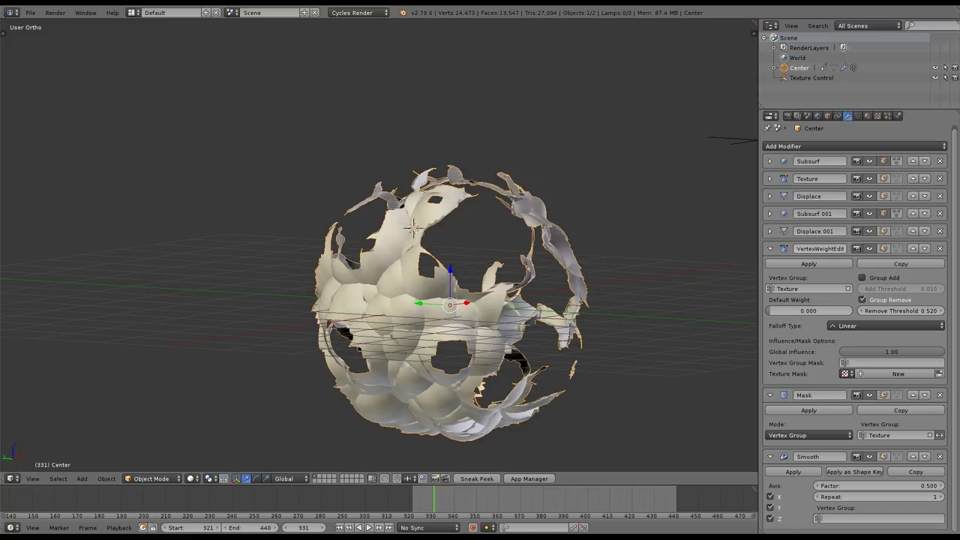
Set the Smooth modifier's factor to 1 and its repeat count to 25.
left_click(820, 249)
key("Escape")
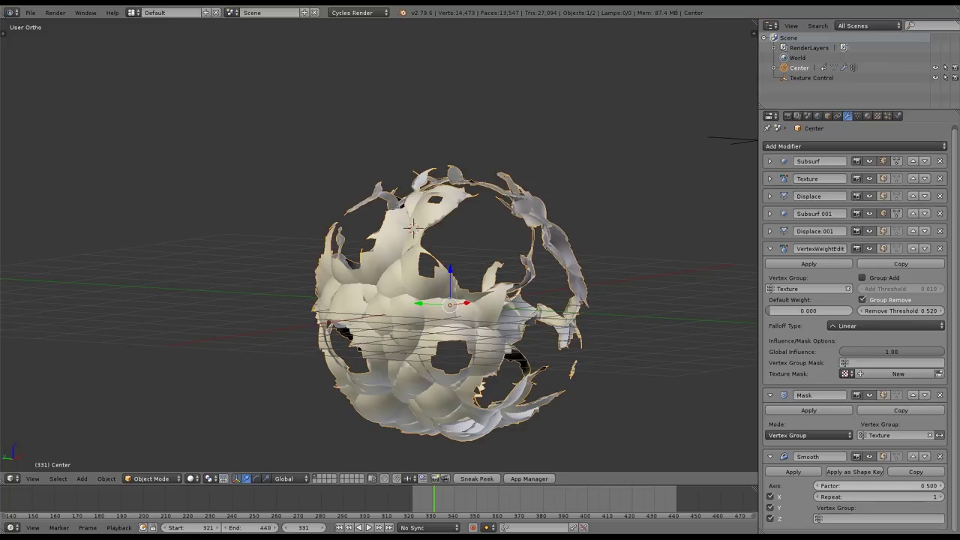
left_click(879, 486)
type("1")
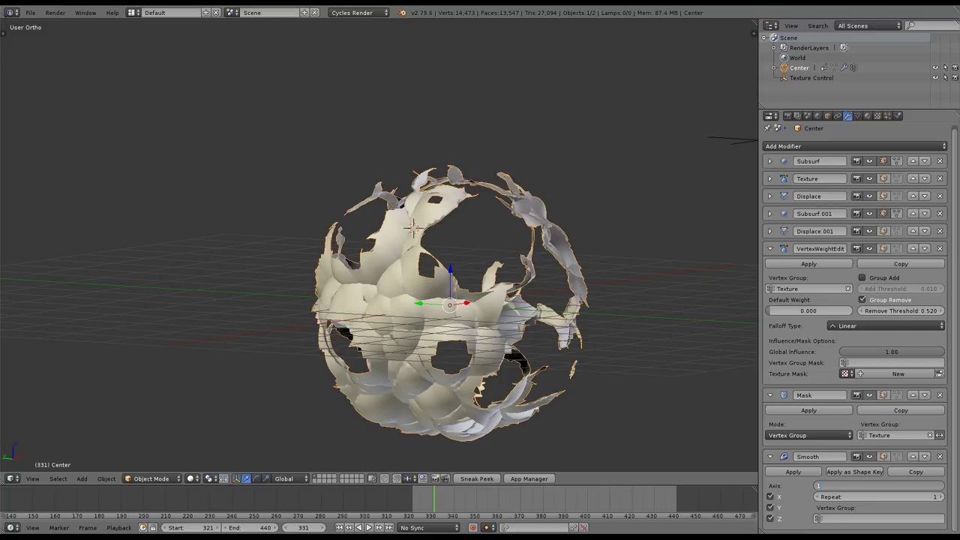
type("0.5")
key("BackSpace")
key("BackSpace")
key("BackSpace")
type("1")
key("Tab")
type("2")
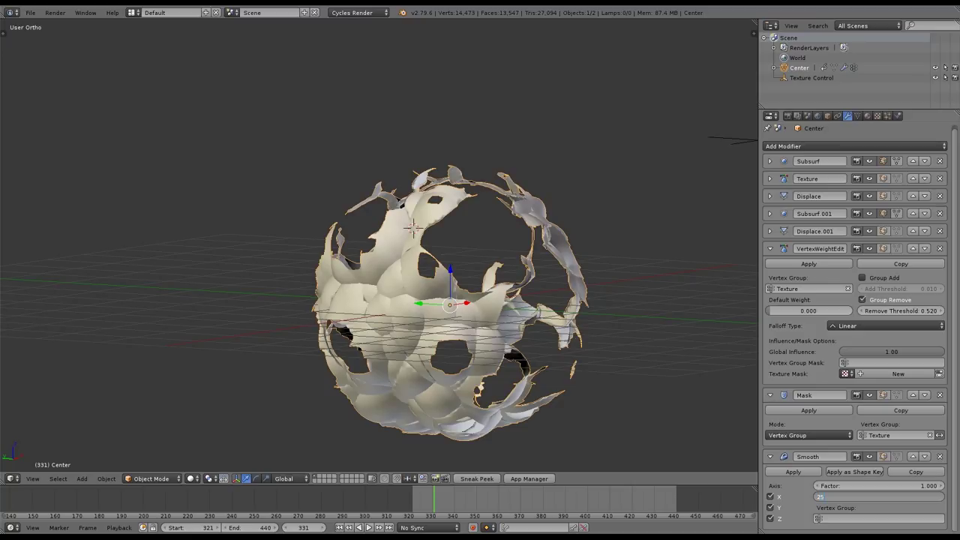
key("Return")
scroll(427, 203, "up", 3)
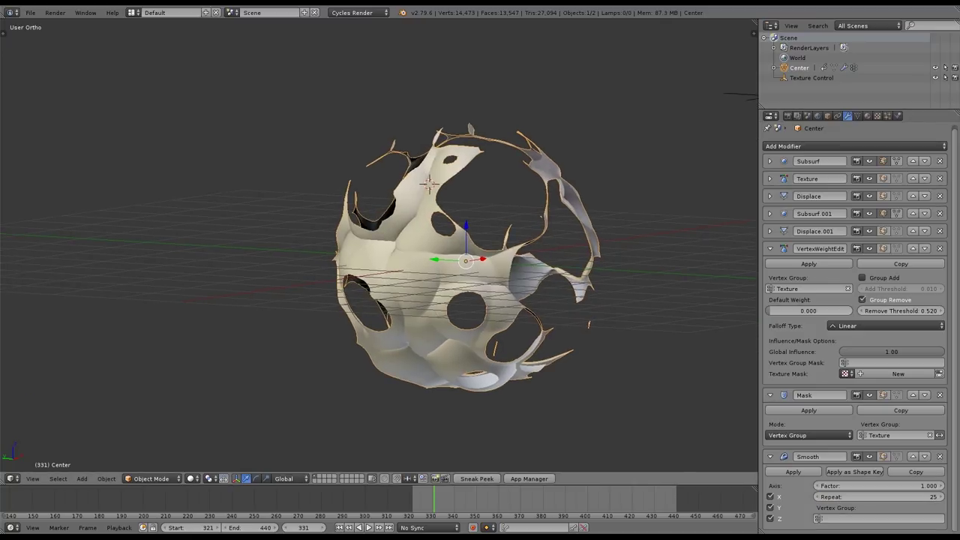
middle_click_drag(427, 202, 485, 196)
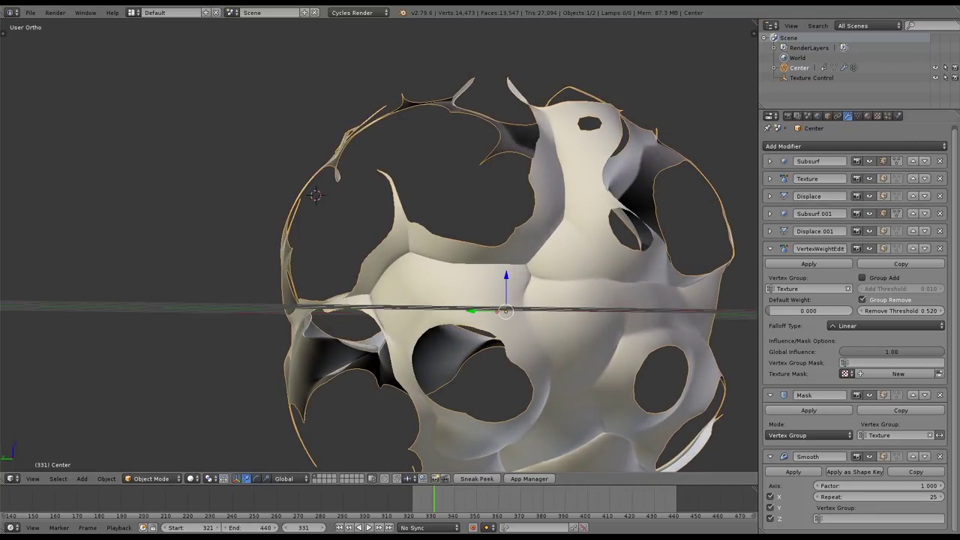
Compare the mesh's cut edges with the Smooth modifier hidden and shown in the viewport.
left_click(869, 456)
middle_click_drag(524, 300, 555, 300)
scroll(555, 300, "up", 3)
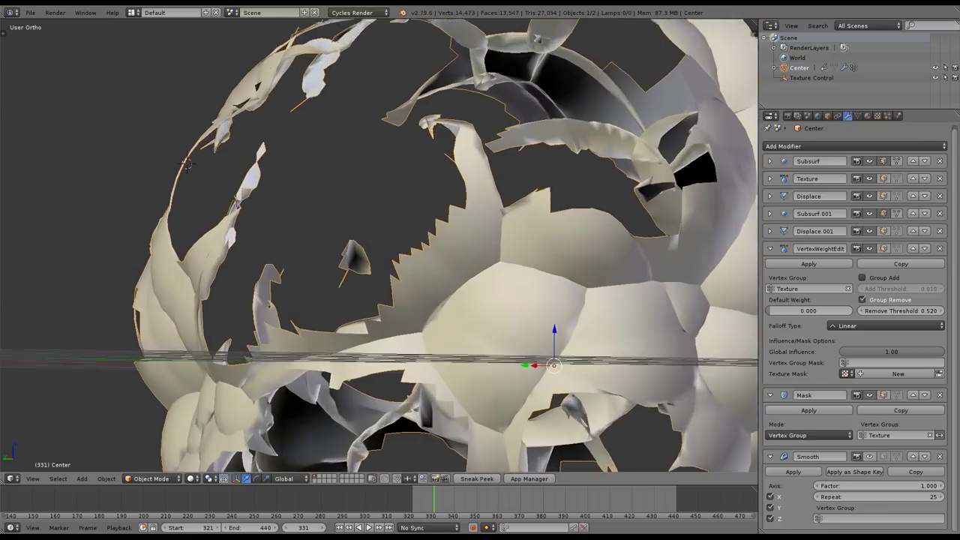
scroll(438, 231, "up", 1)
left_click(869, 456)
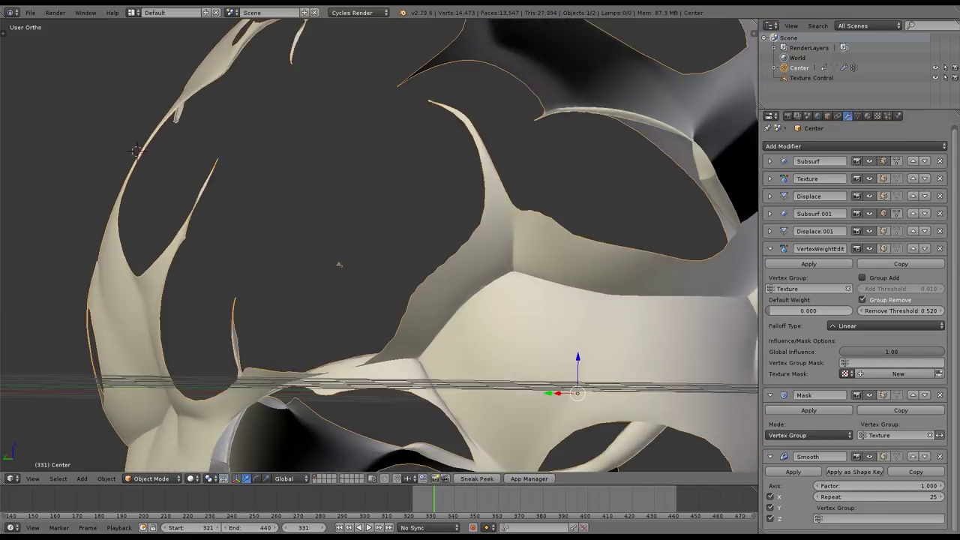
scroll(339, 263, "down", 4)
middle_click_drag(339, 264, 541, 142)
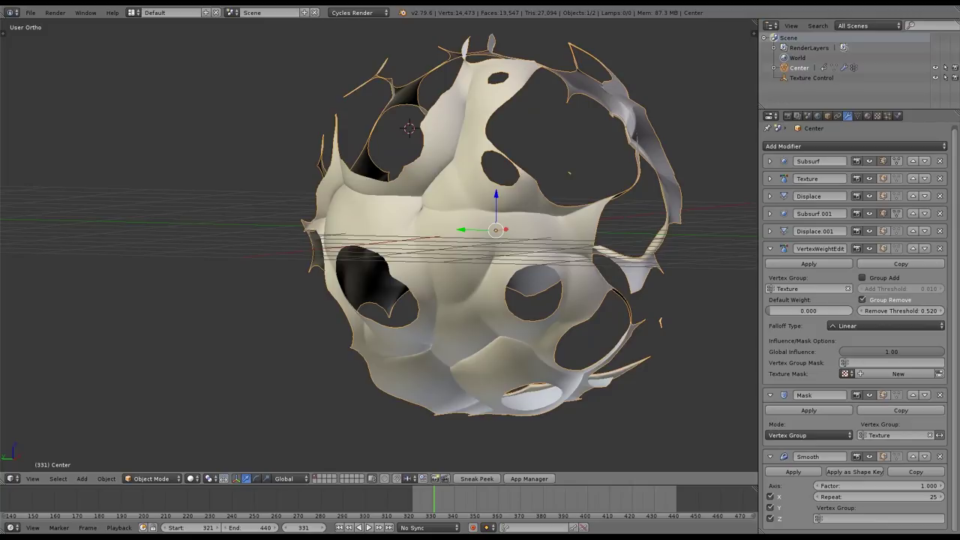
Increase the Smooth modifier's repeat count to 35 and inspect the mesh from several sides.
left_click(879, 496)
key("BackSpace")
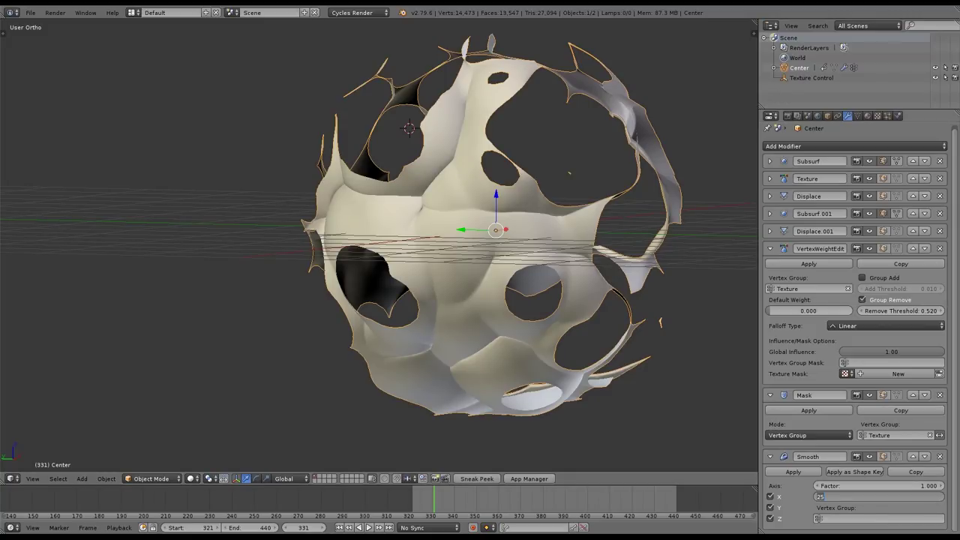
type("35")
key("Return")
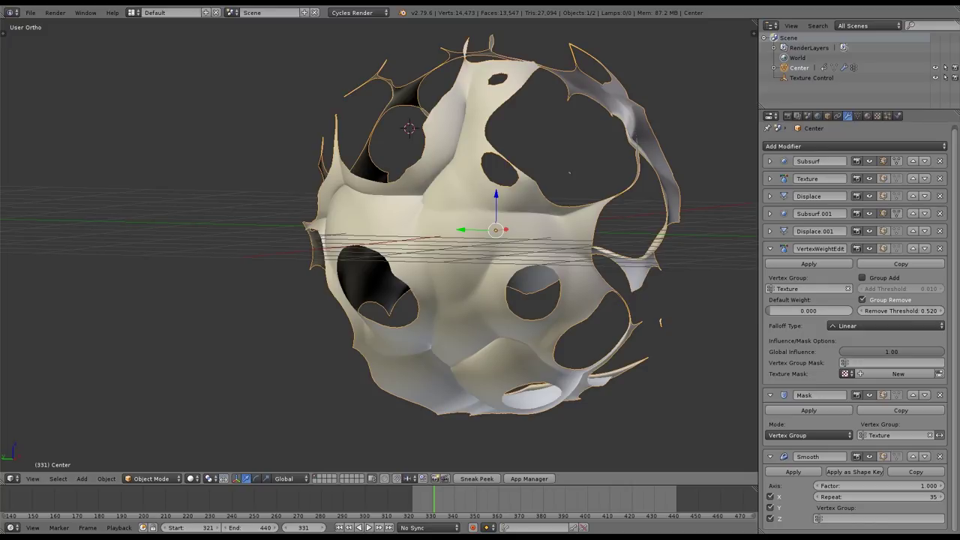
middle_click_drag(619, 210, 480, 278)
scroll(549, 249, "down", 2)
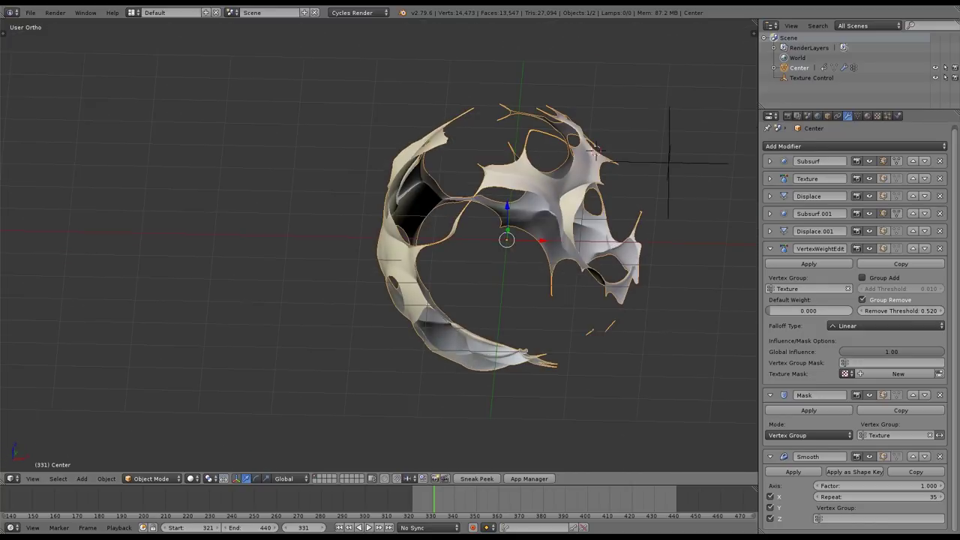
scroll(615, 255, "up", 1)
middle_click_drag(615, 255, 671, 242)
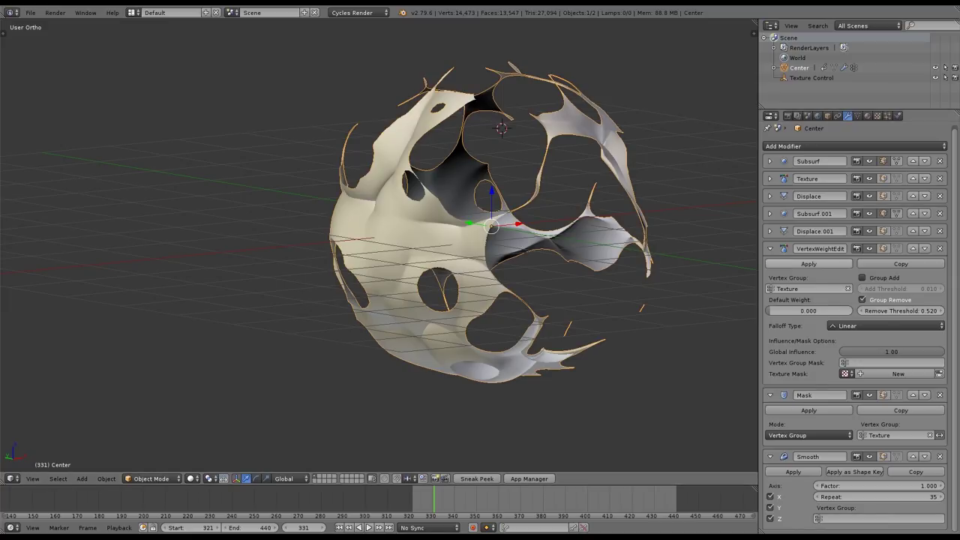
Collapse the VertexWeightEdit, Mask and Smooth modifiers.
left_click(770, 249)
left_click(770, 269)
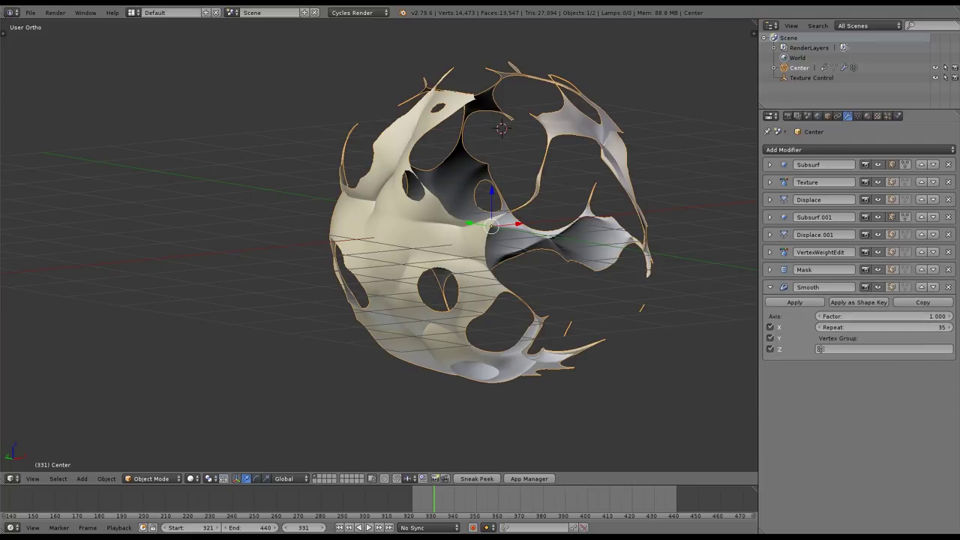
left_click(770, 287)
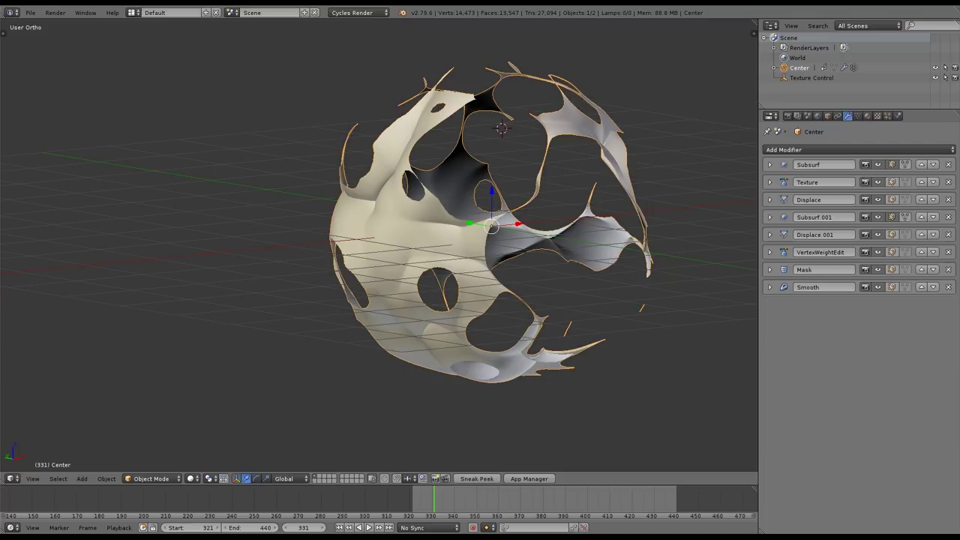
Duplicate the Center object in place and assign the existing orange material named Material to the duplicate.
key("shift+d")
key("Escape")
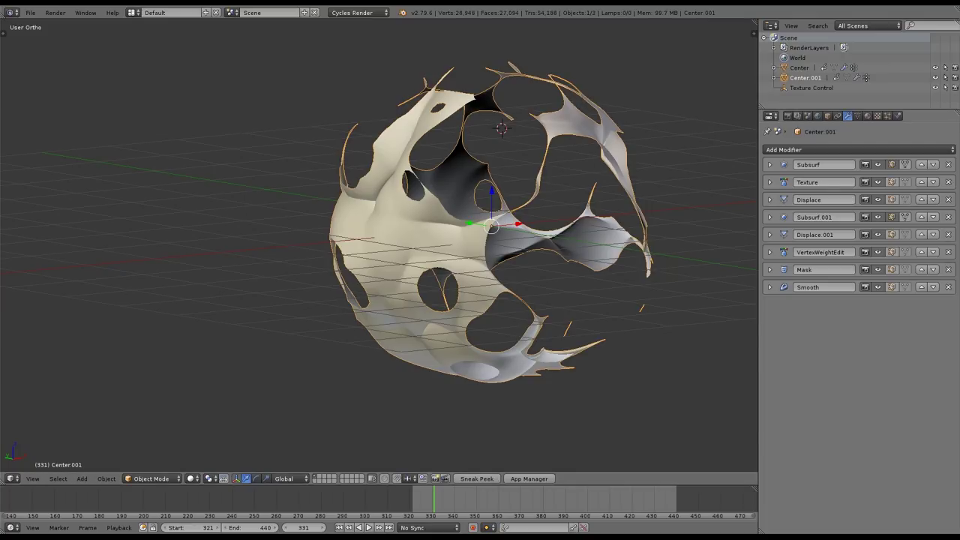
left_click(867, 116)
left_click(770, 182)
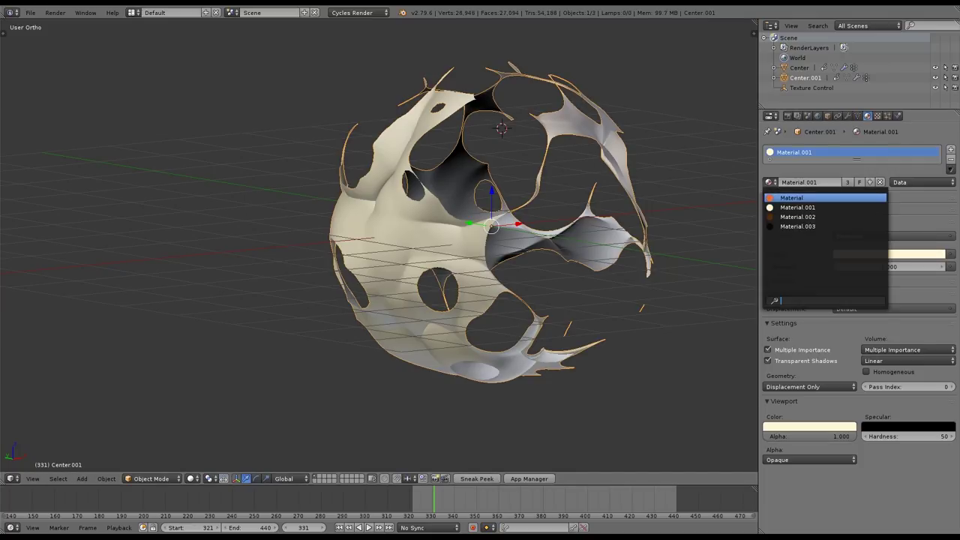
left_click(793, 197)
Remove the Mask and VertexWeightEdit modifiers from the original Center object.
left_click(799, 68)
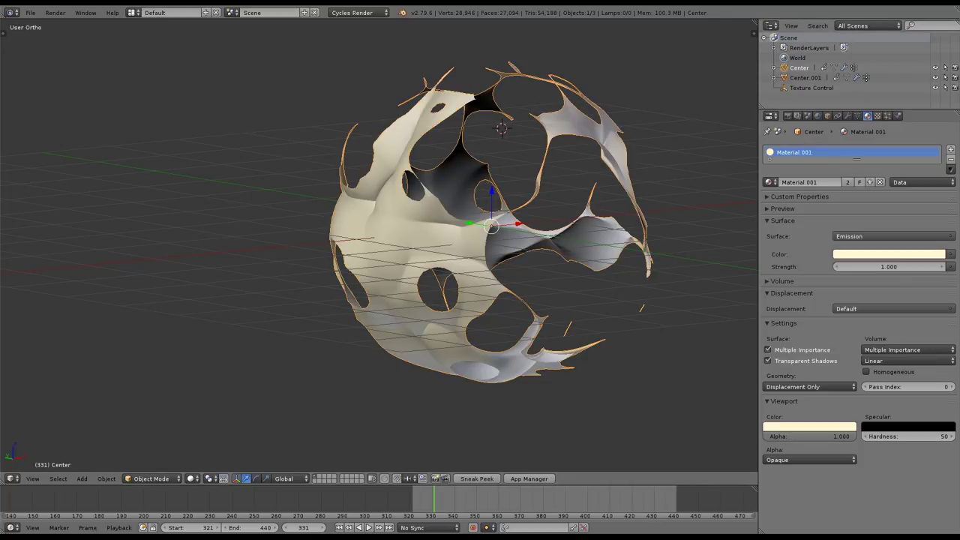
left_click(847, 116)
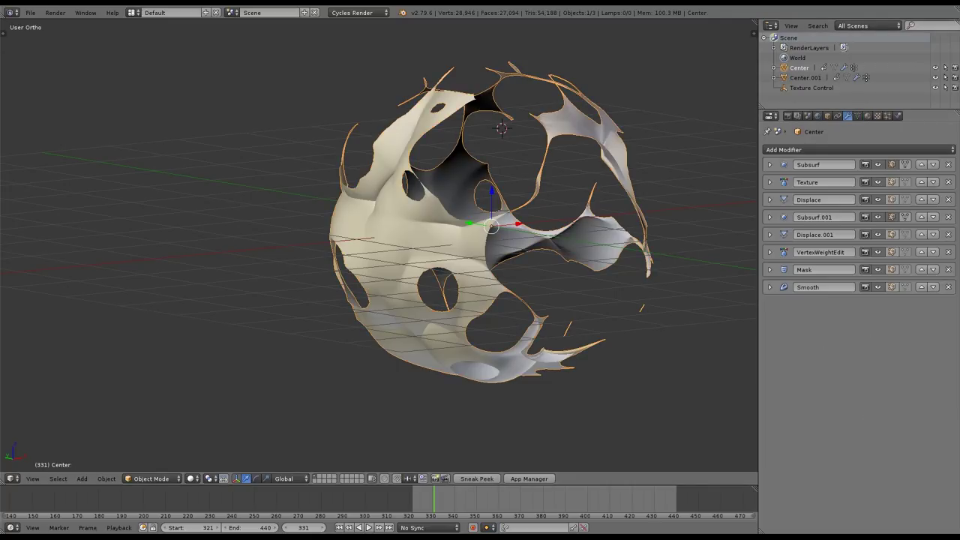
left_click(949, 270)
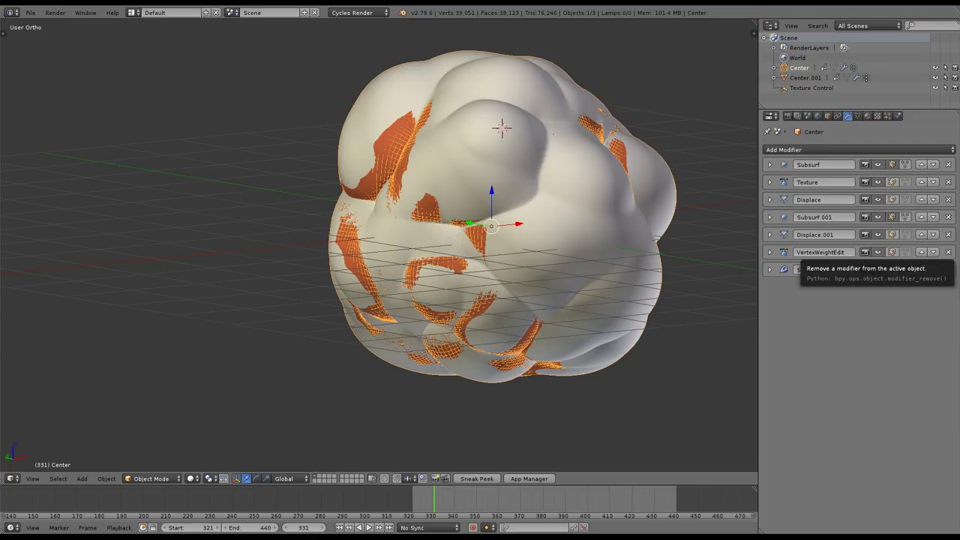
left_click(948, 252)
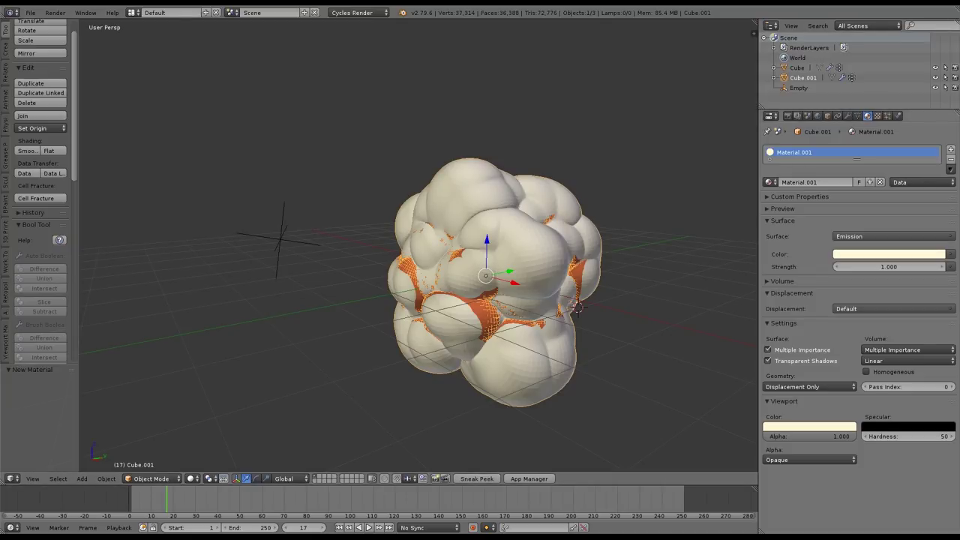
Show the modifier stack of Cube.001 in the prepared scene and select the masked orange Cube object.
left_click(847, 116)
scroll(405, 306, "up", 3)
middle_click_drag(405, 305, 464, 330)
middle_click_drag(674, 292, 601, 269)
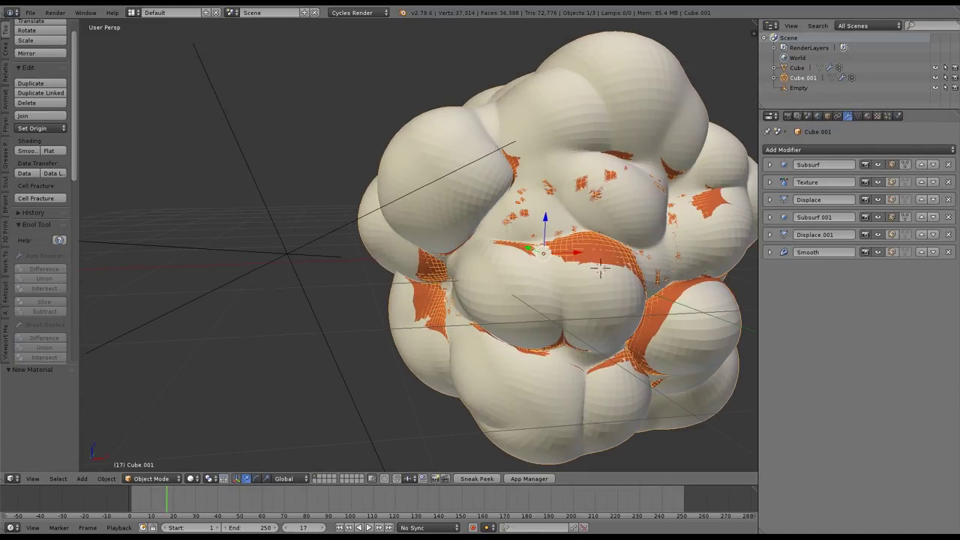
right_click(601, 270)
right_click(601, 268)
right_click(600, 269)
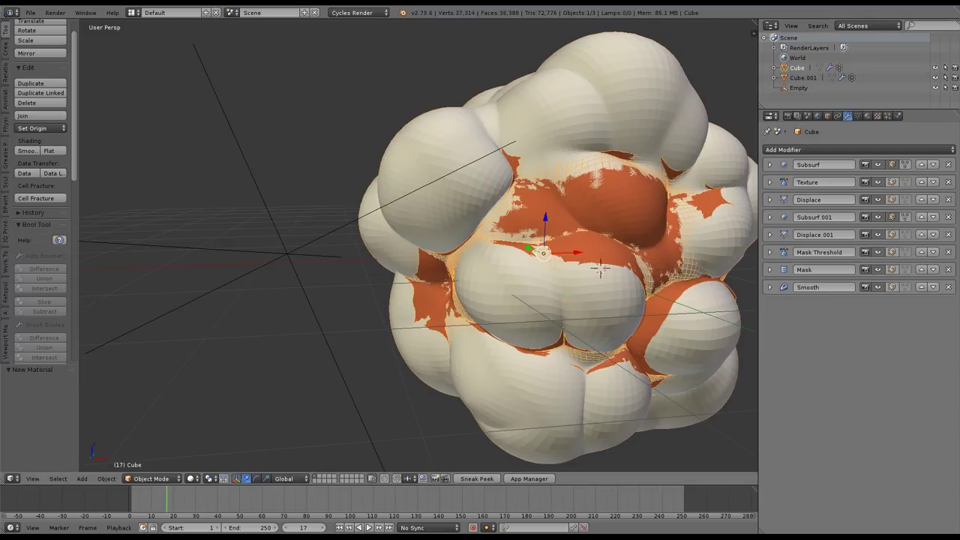
Add a Displace modifier below Cube's Smooth modifier and reduce its strength.
left_click(857, 149)
left_click(824, 216)
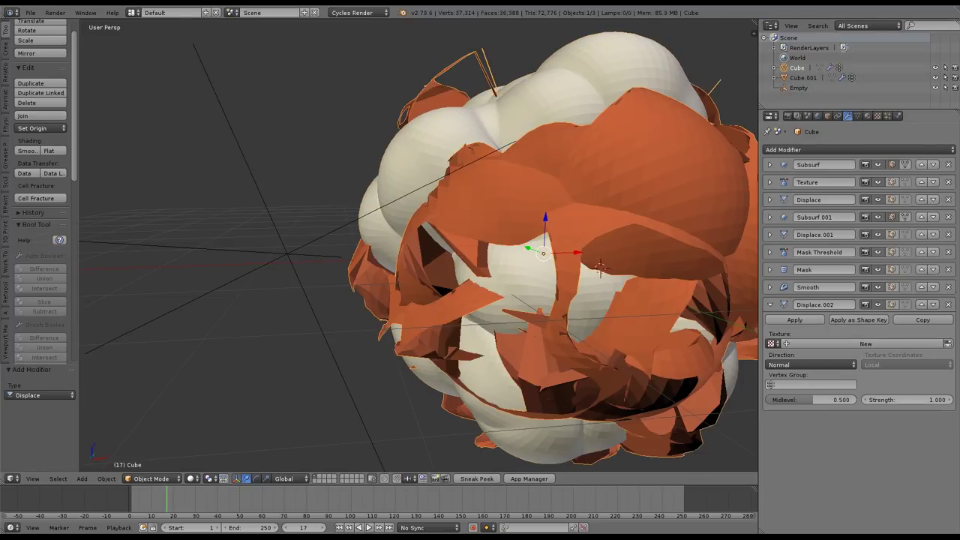
left_click(907, 399)
key("BackSpace")
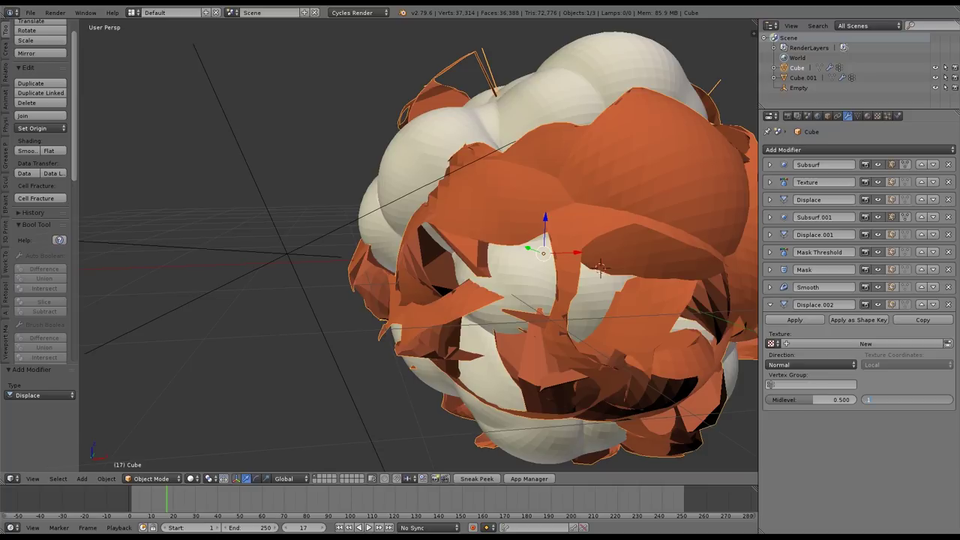
key("Return")
View the layered mesh from other sides and briefly play the animation.
middle_click_drag(480, 255, 386, 271)
middle_click_drag(517, 292, 638, 317)
middle_click_drag(450, 255, 634, 279)
key("alt+a")
key("alt+a")
Move the Empty by about 0.605, 0.420 and -1.093 in X, Y and Z, and scale it up by about 2.725.
right_click(339, 197)
key("g")
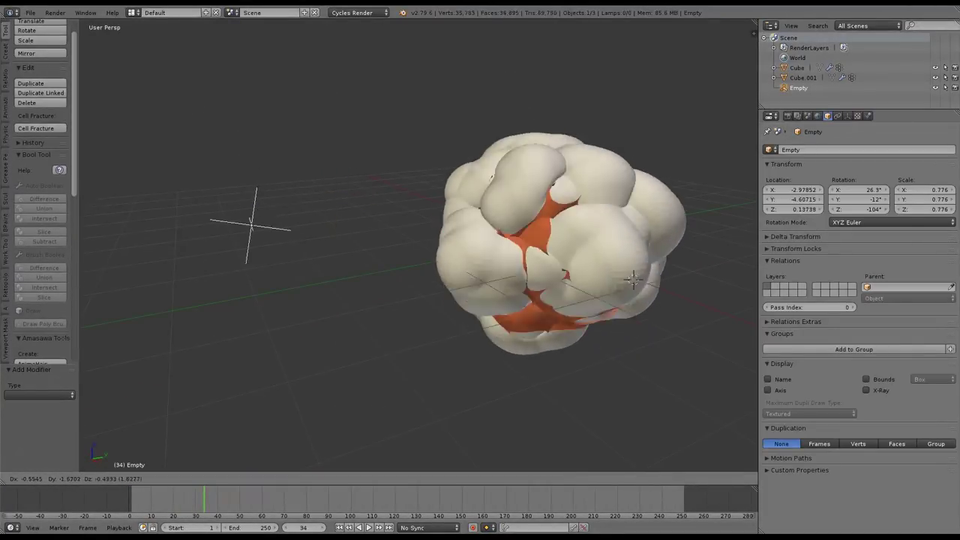
left_click(517, 291)
key("s")
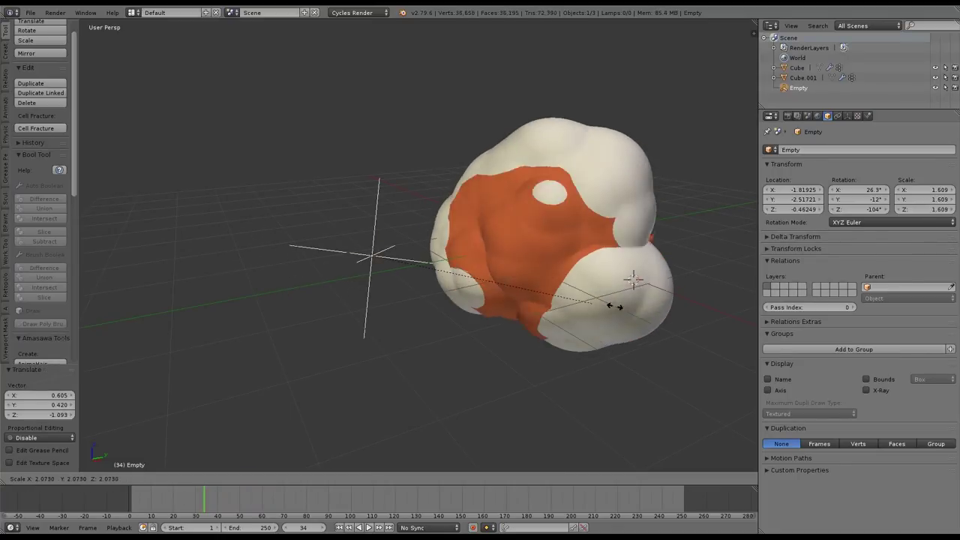
left_click(665, 316)
Move the Empty by about -3.538, -0.805 and 0.303 in X, Y and Z, and scale it down by about 0.390.
scroll(665, 316, "down", 3)
middle_click_drag(665, 316, 735, 307)
scroll(735, 307, "up", 3)
key("g")
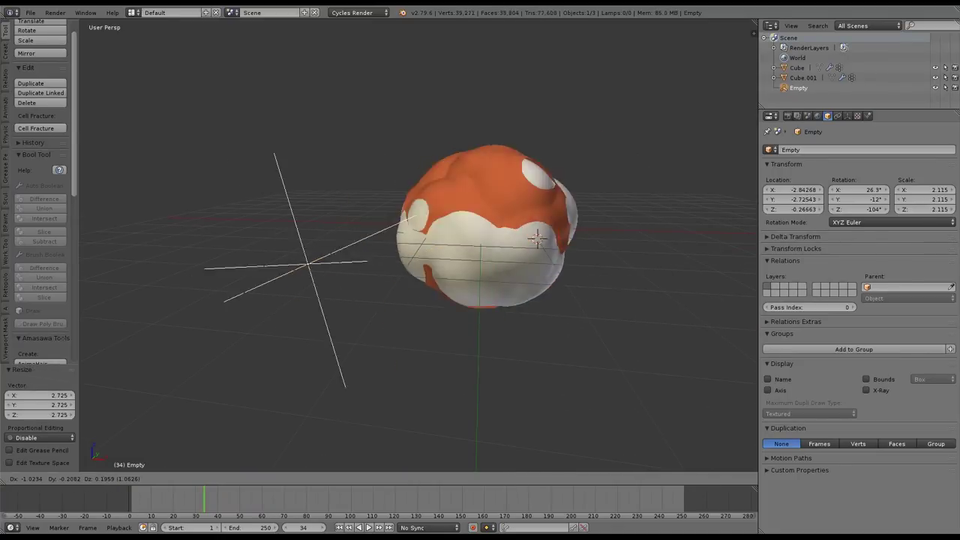
left_click(374, 240)
key("s")
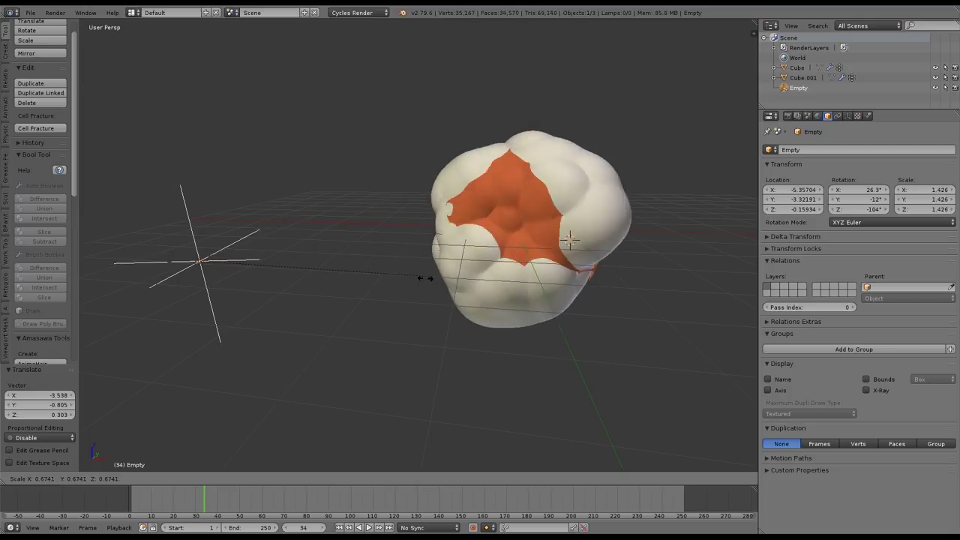
left_click(331, 282)
middle_click_drag(332, 282, 232, 259)
Duplicate the orange Cube object in place.
right_click(544, 270)
middle_click_drag(544, 270, 409, 249, "shift")
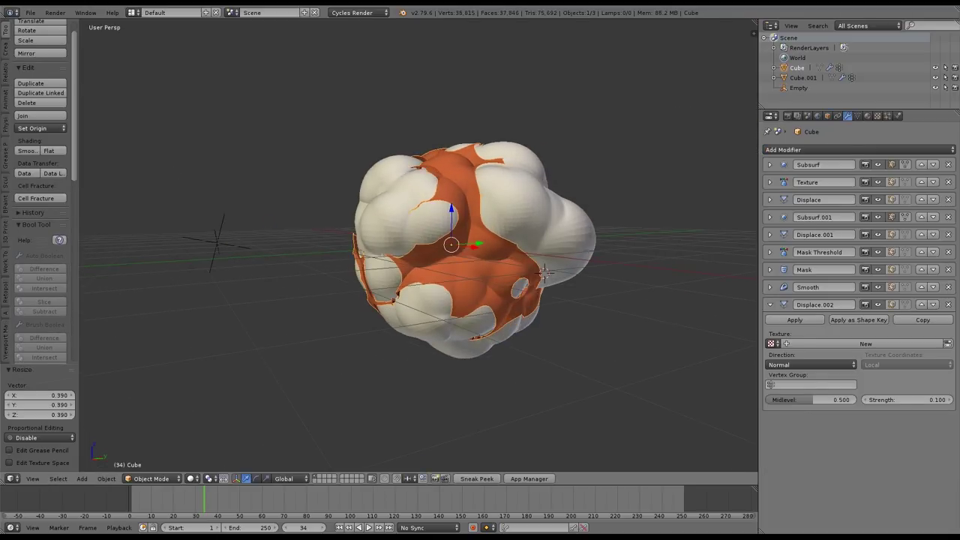
key("shift+d")
key("Escape")
Make the duplicate's material single-user and change its colour to dark brown.
left_click(867, 115)
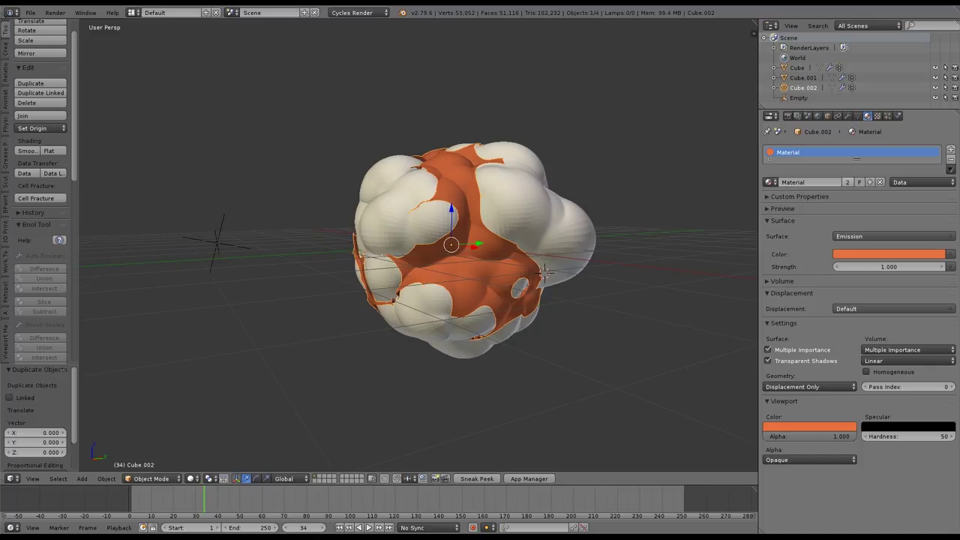
left_click(847, 182)
left_click(888, 254)
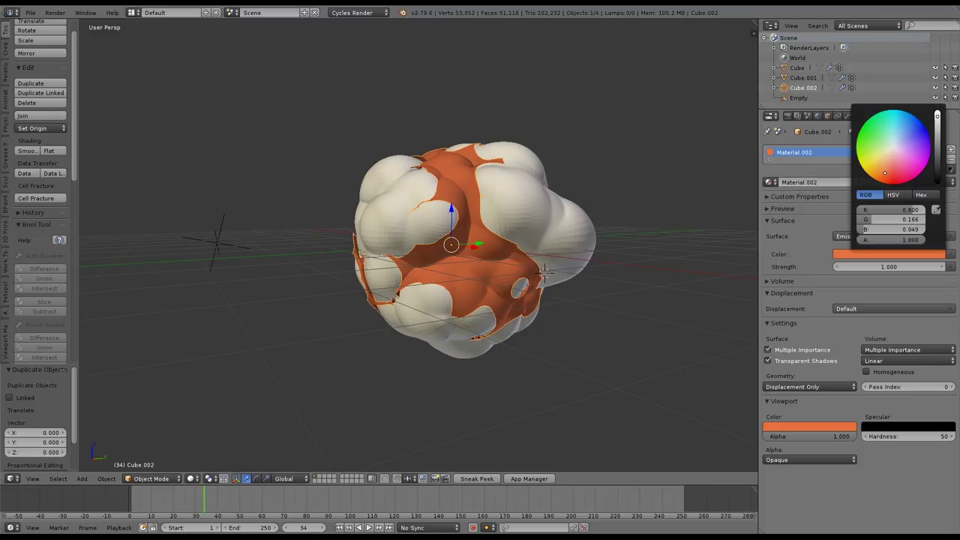
left_click(880, 170)
left_click_drag(937, 117, 936, 160)
left_click(879, 176)
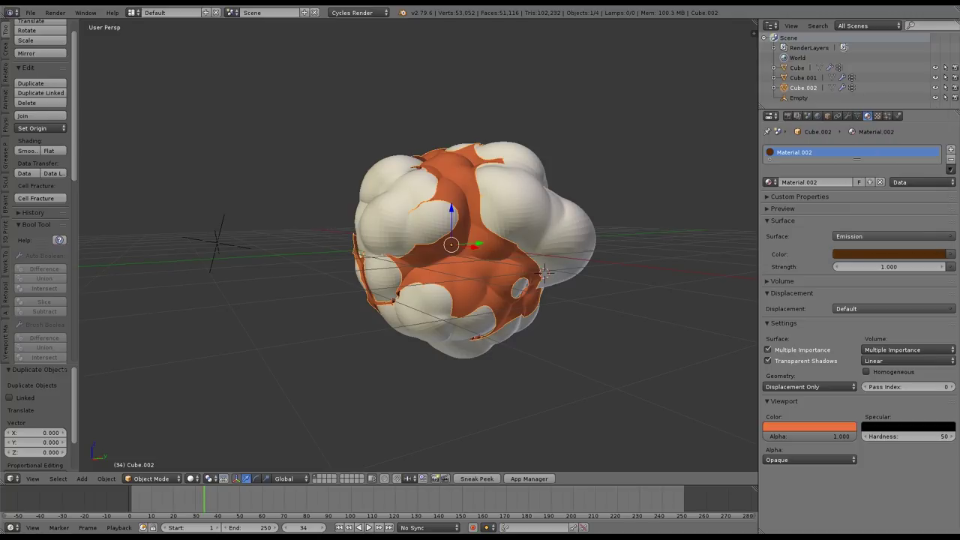
Set the Remove Threshold of the duplicate's Mask Threshold modifier to 0.4.
left_click(847, 116)
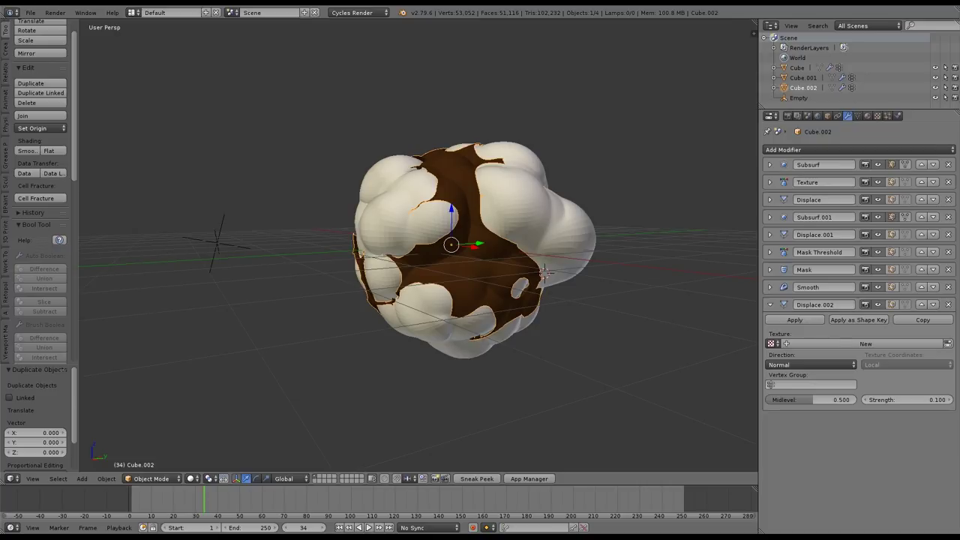
left_click_drag(900, 314, 867, 314)
left_click(900, 314)
key("BackSpace")
type(".4")
key("Return")
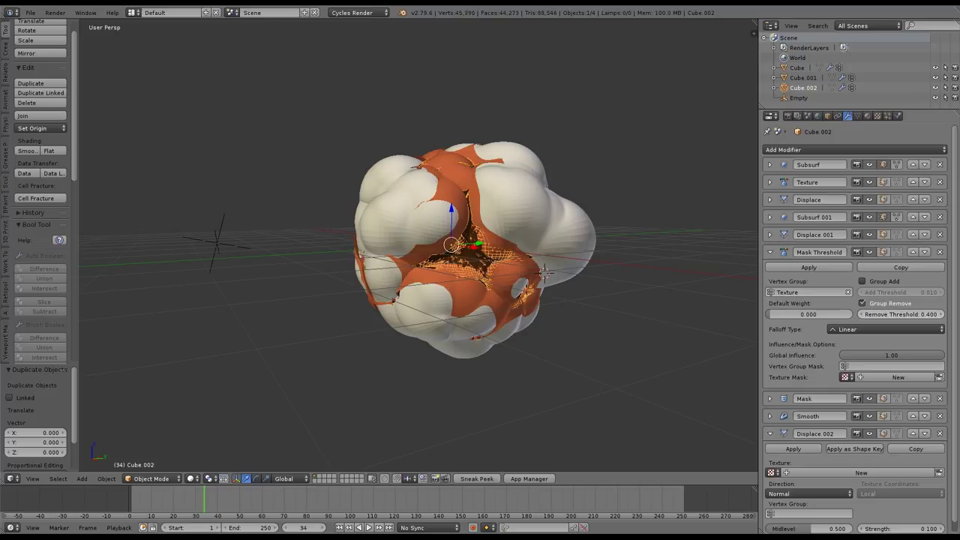
left_click(770, 252)
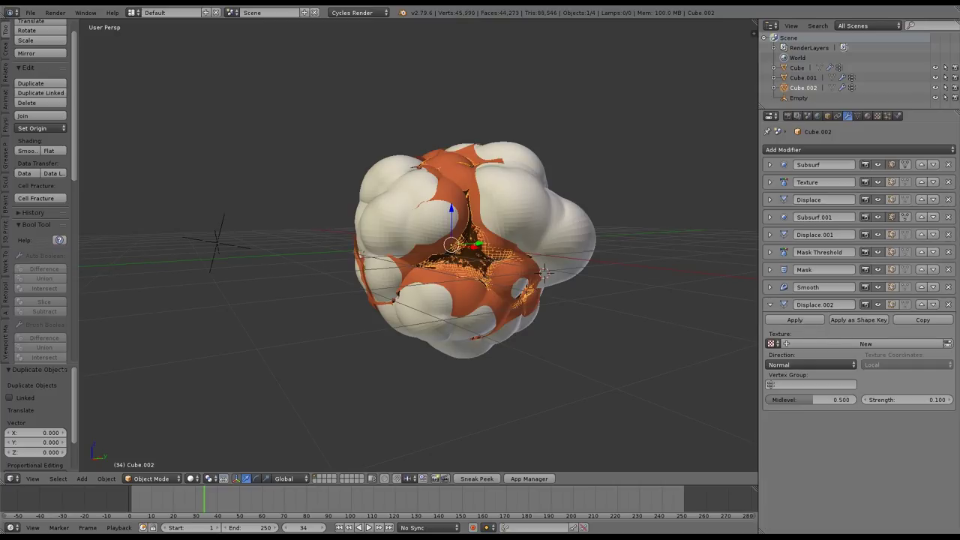
Set the strength of the brown layer's Displace.002 modifier to 0.2 and briefly play the animation.
left_click_drag(907, 400, 877, 400)
left_click(906, 399)
key("BackSpace")
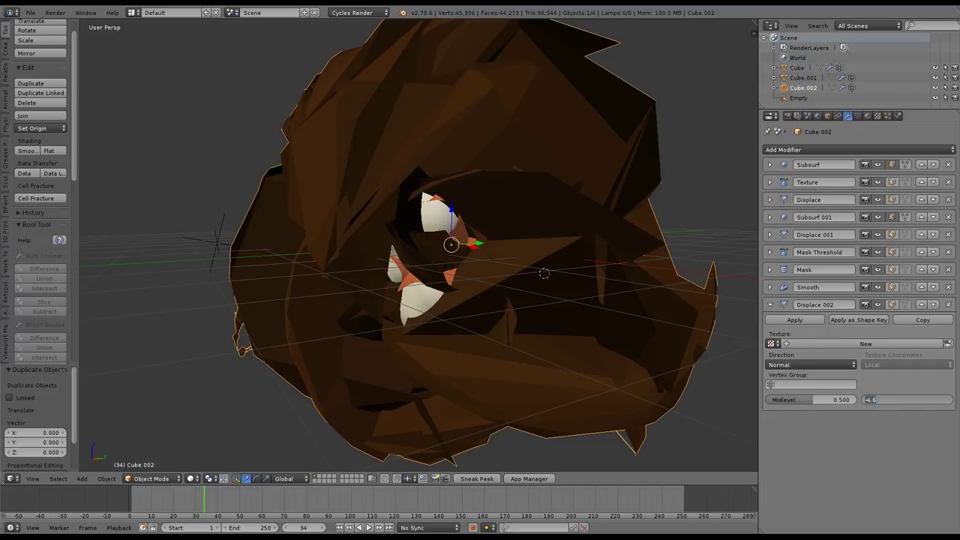
type(".2")
key("Return")
key("alt+a")
key("alt+a")
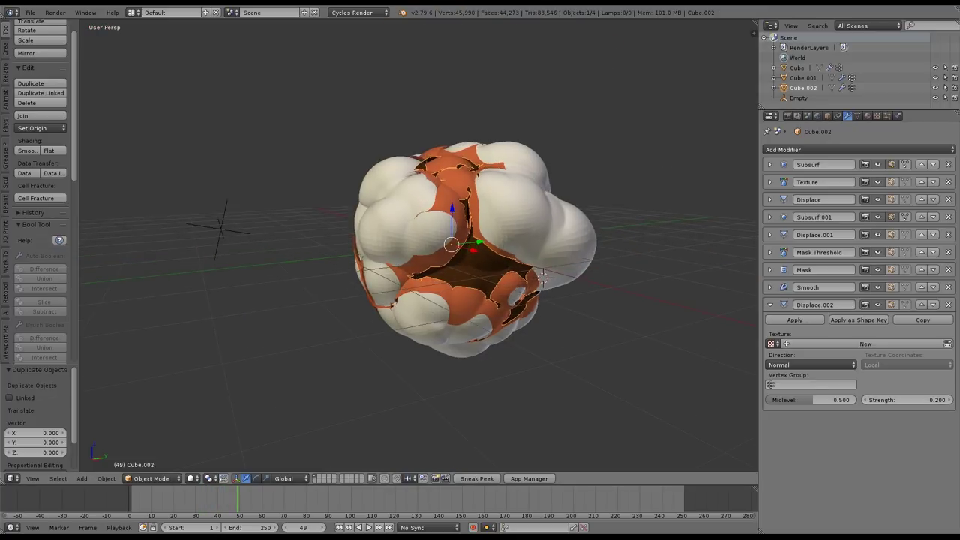
Select the Empty and move it by about 0.085, 3.681 and 0.979 in X, Y and Z.
key("a")
scroll(375, 262, "down", 3)
middle_click_drag(450, 254, 577, 247)
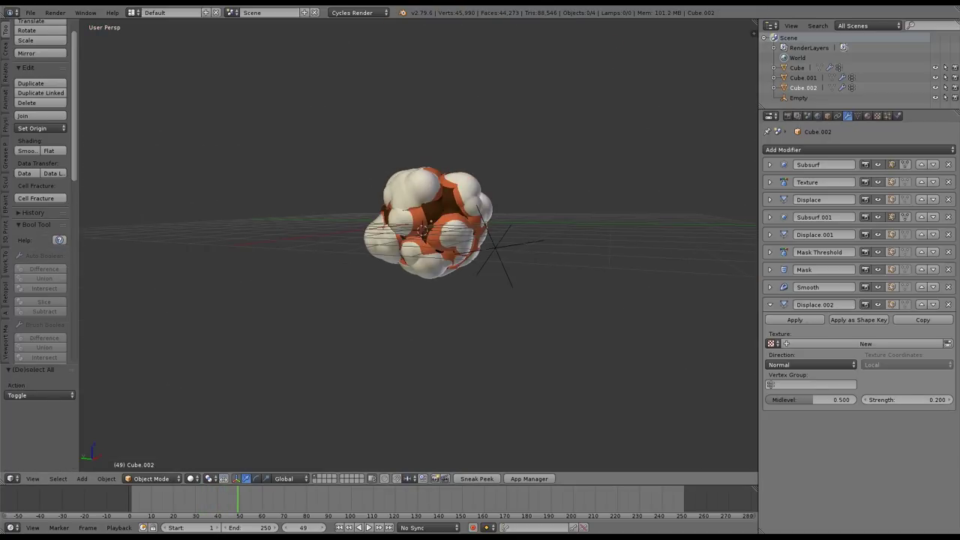
right_click(495, 247)
mouse_move(495, 247)
middle_mouse_down()
mouse_move(472, 251)
mouse_move(563, 261)
mouse_move(510, 259)
middle_mouse_up()
key("g")
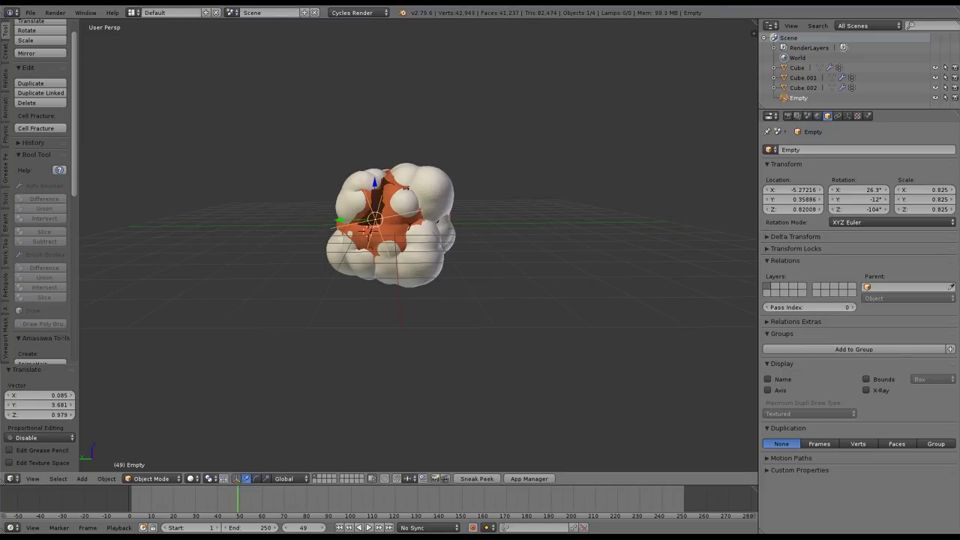
middle_click_drag(390, 225, 450, 248)
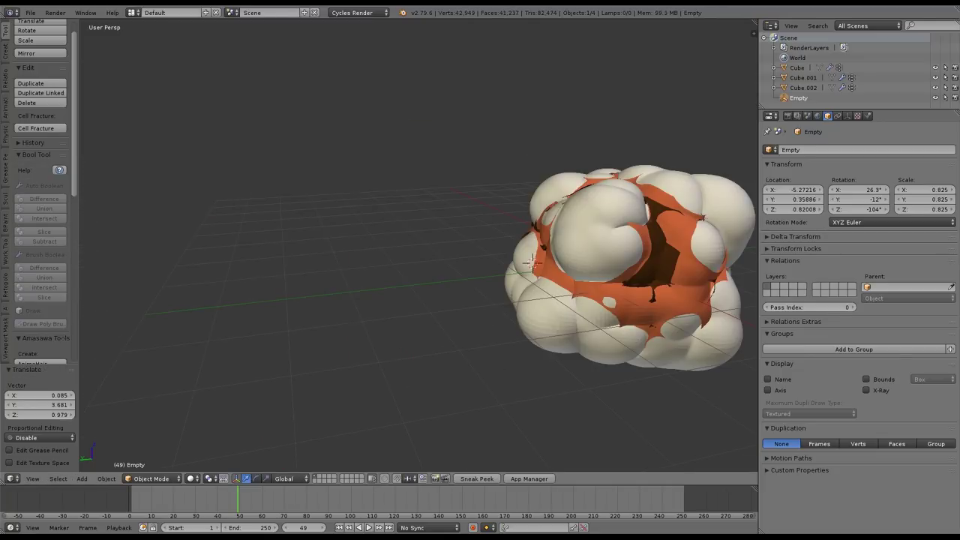
Move the Empty by about 0.378, 1.180 and 0.293 in X, Y and Z, and scale it up by about 1.348.
middle_click_drag(629, 267, 416, 185, "shift")
right_click(462, 200)
right_click(539, 240)
key("g")
left_click(400, 197)
key("s")
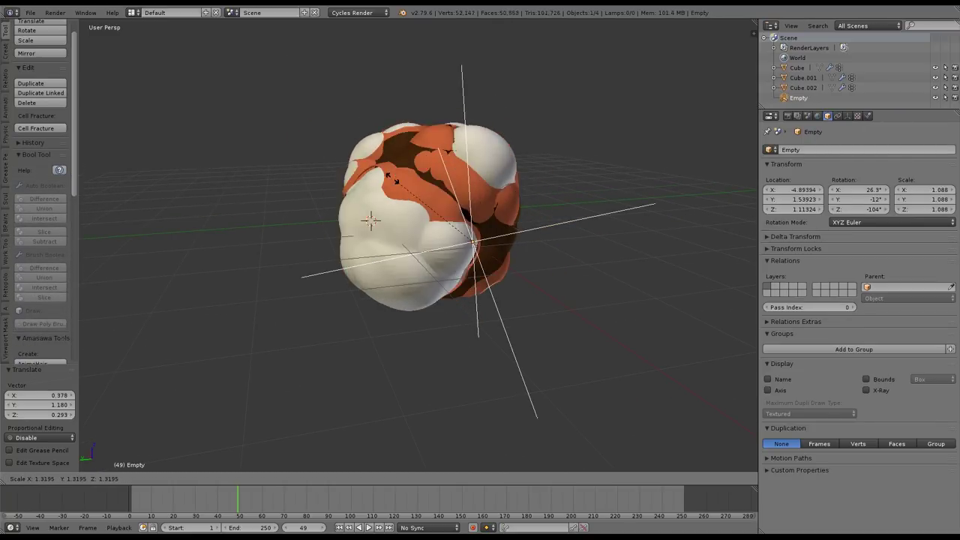
left_click(390, 177)
Examine the brown and orange layers of the mesh up close, selecting each in turn.
middle_click_drag(435, 179, 371, 207)
right_click(526, 147)
middle_click_drag(526, 147, 577, 180)
key("KP_Decimal")
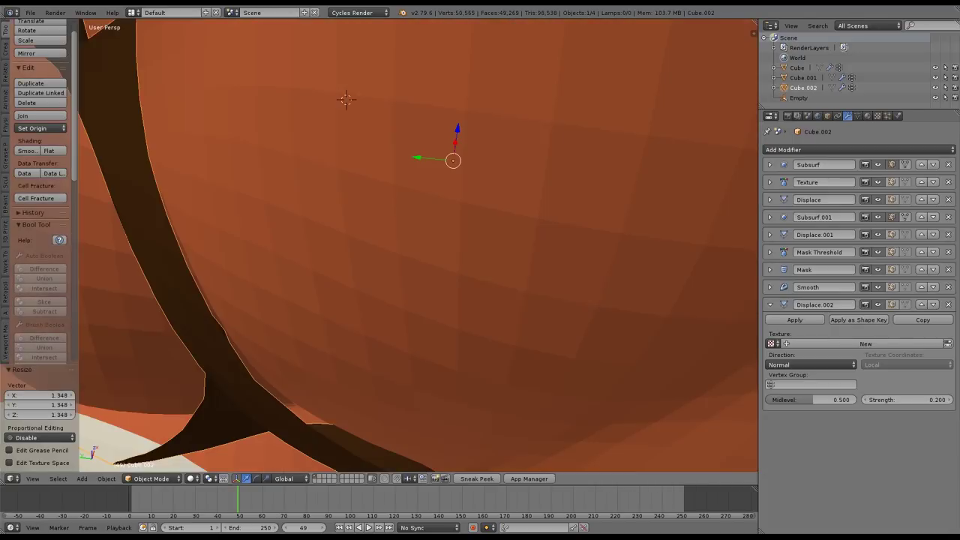
scroll(525, 203, "down", 4)
middle_click_drag(525, 202, 570, 188)
right_click(578, 210)
scroll(420, 243, "down", 4)
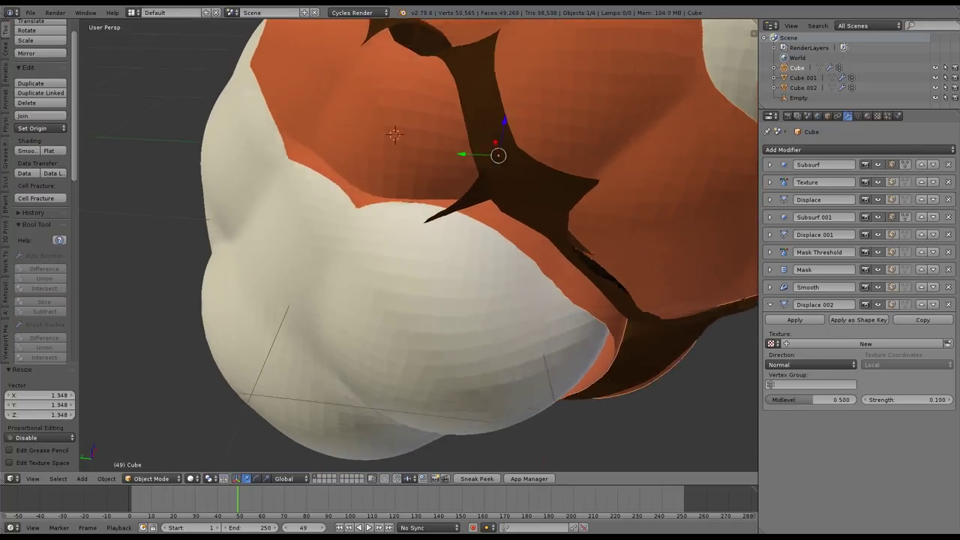
Compare Cube.002 and Cube with and without their Displace.002 modifiers by switching the viewport visibility off and on.
right_click(588, 266)
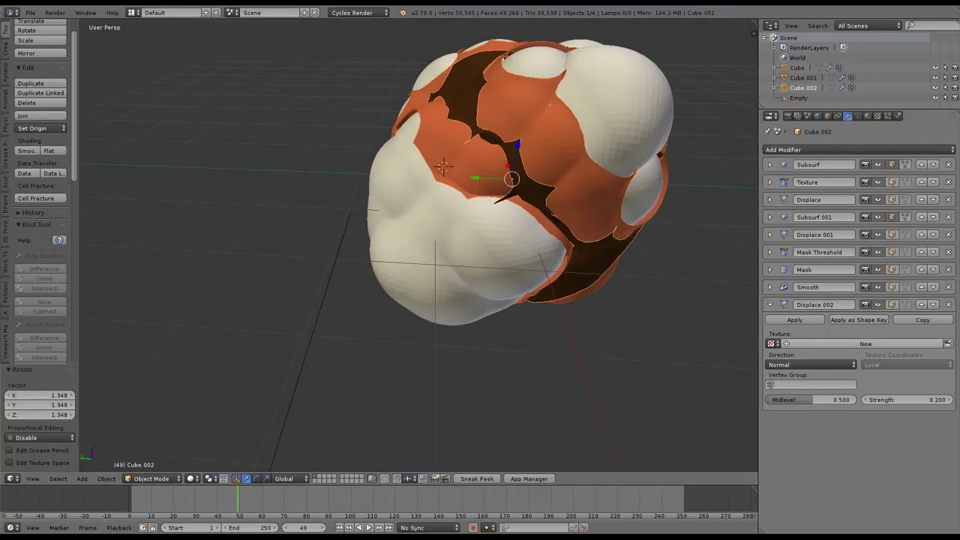
left_click(878, 305)
left_click(878, 305)
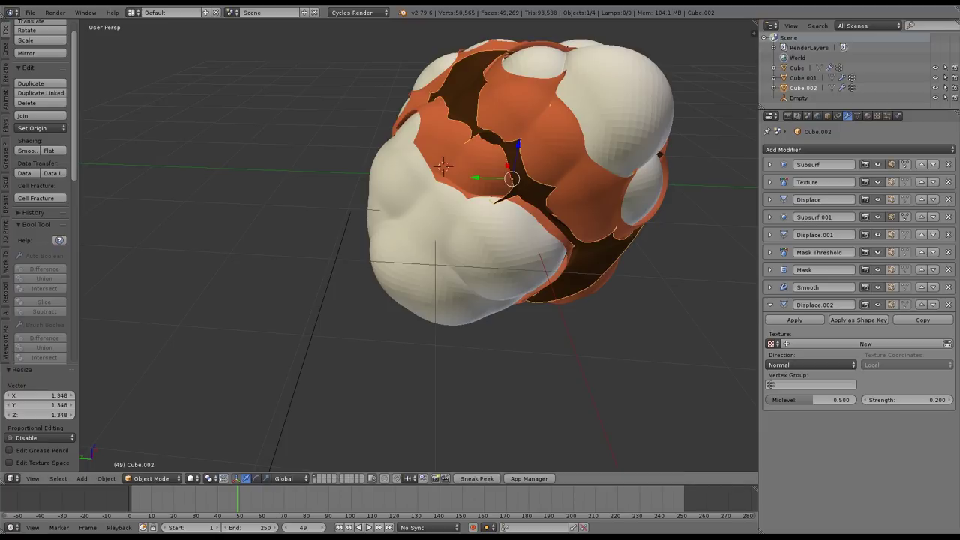
right_click(600, 206)
left_click(878, 304)
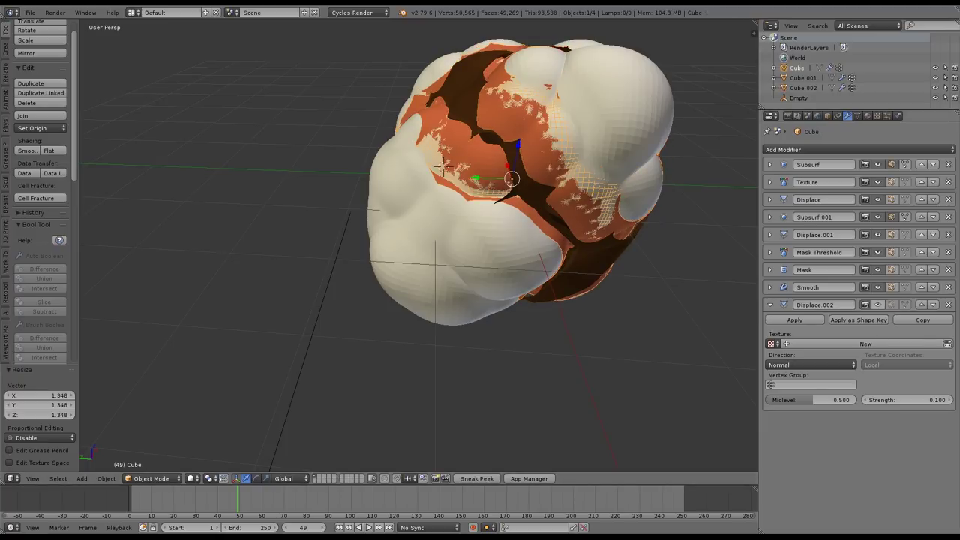
left_click(878, 305)
left_click(878, 304)
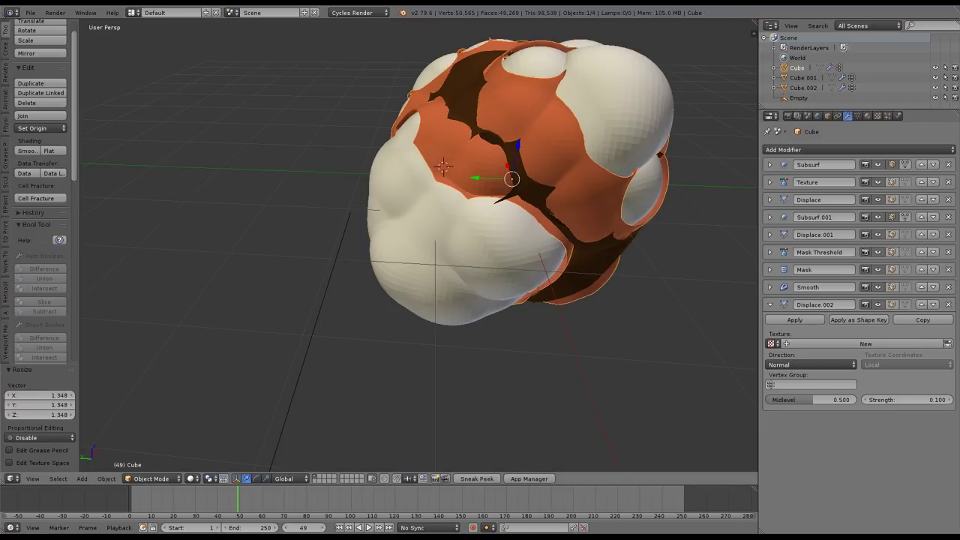
Try a Remove Threshold of 0.45 in the Mask Threshold modifier of brown Cube.002, and settle on 0.42.
right_click(592, 264)
left_click(770, 252)
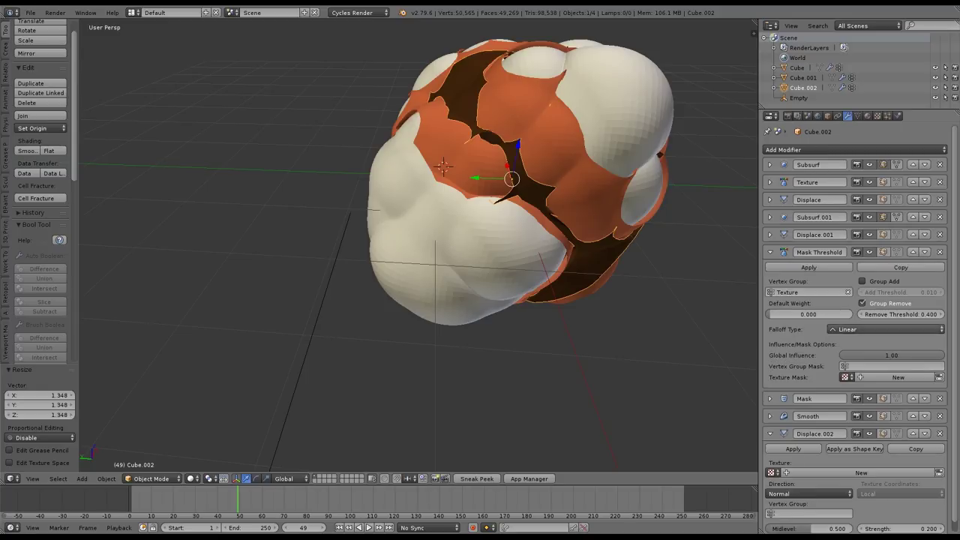
left_click(900, 314)
key("BackSpace")
key("Return")
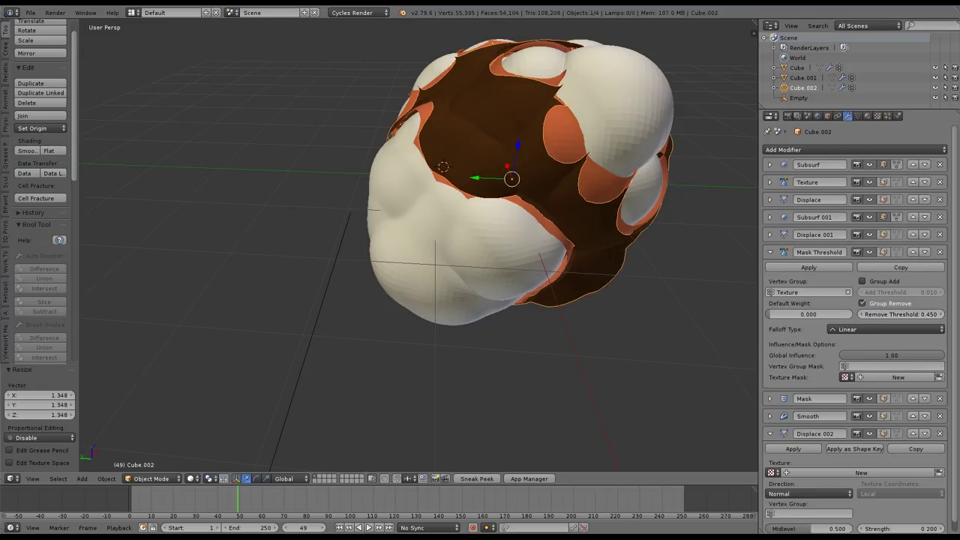
left_click(900, 314)
type(".4")
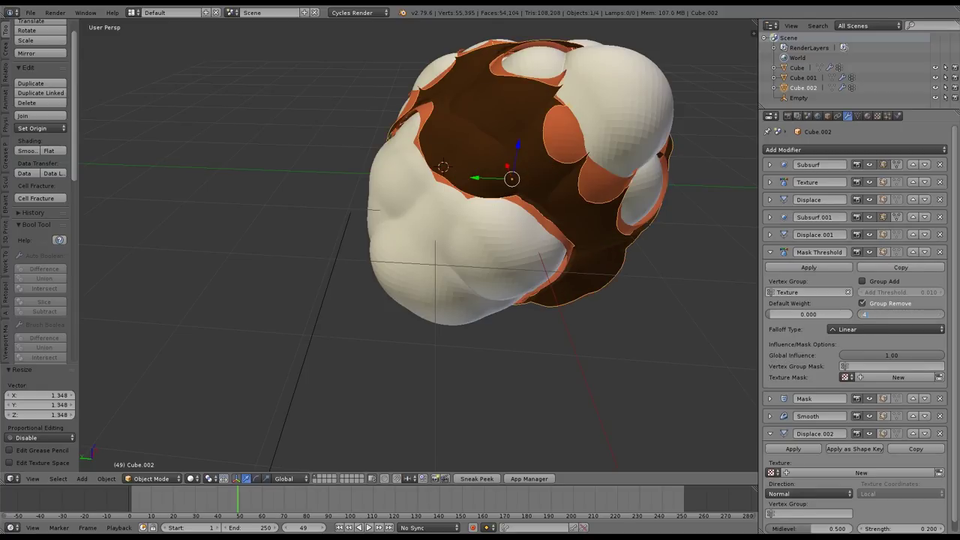
type("2")
key("Return")
Try a Remove Threshold of 0.6 in the Mask Threshold modifier of orange Cube, and settle on 0.55.
left_click(797, 68)
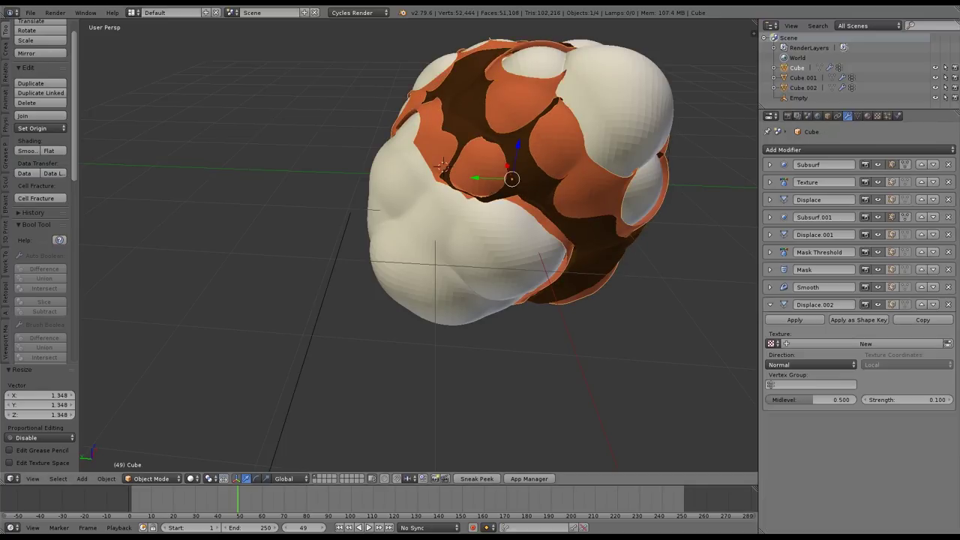
left_click(770, 252)
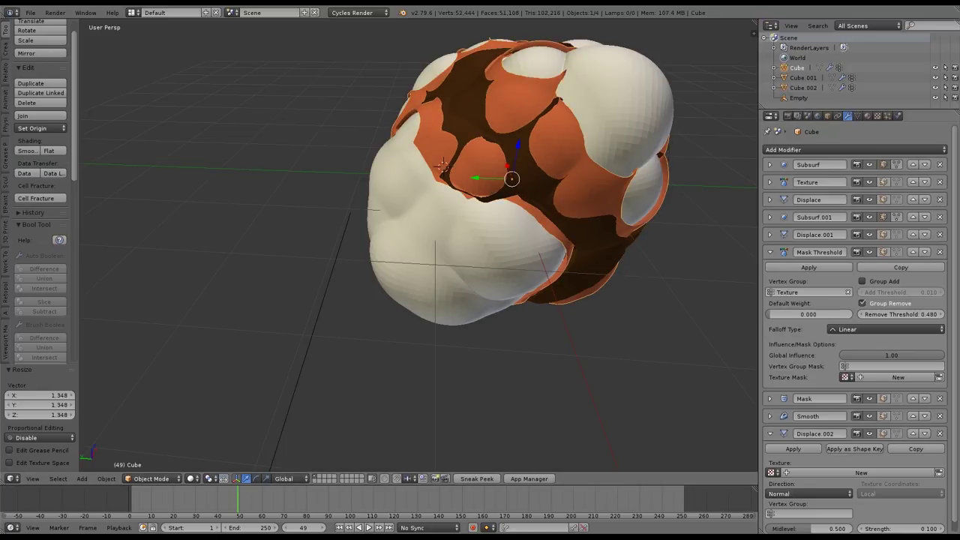
left_click_drag(899, 314, 929, 314)
left_click(900, 314)
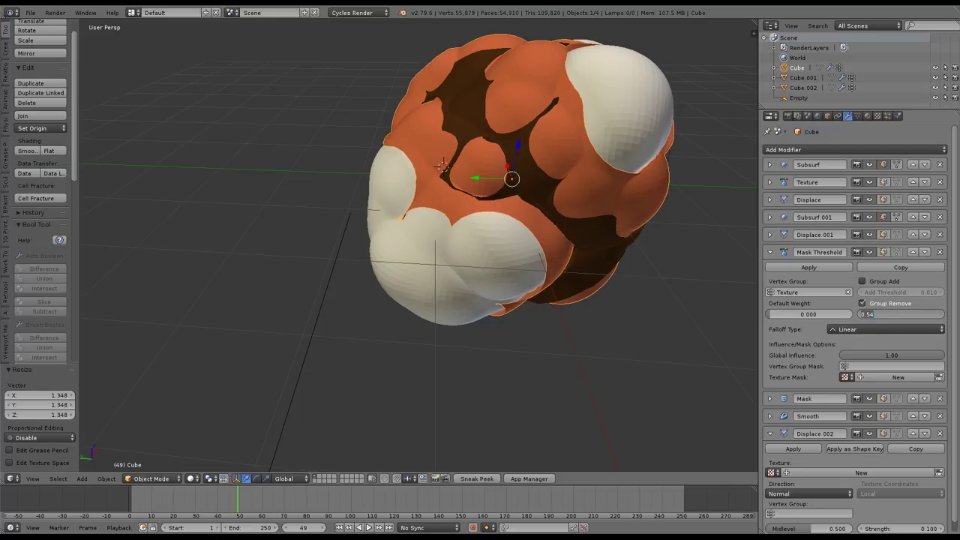
type("0.6")
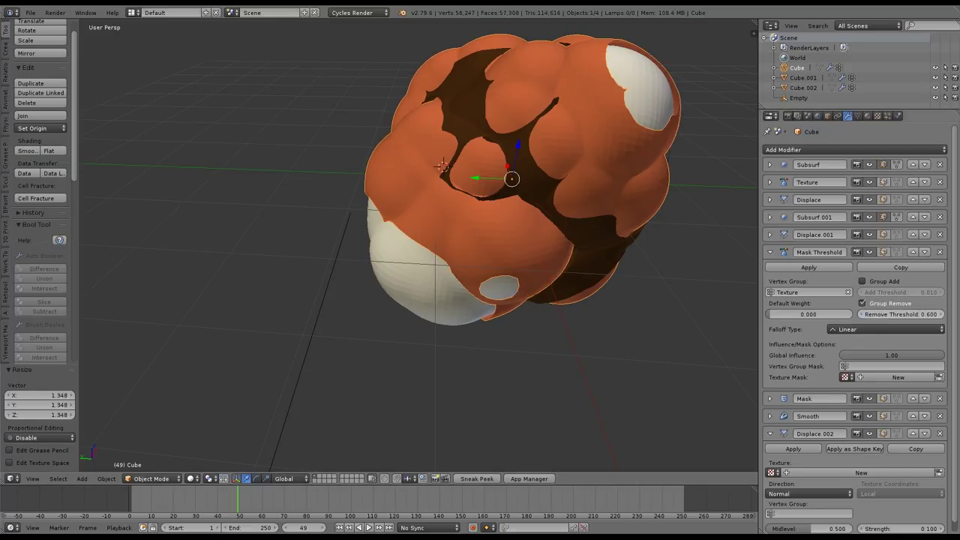
key("Return")
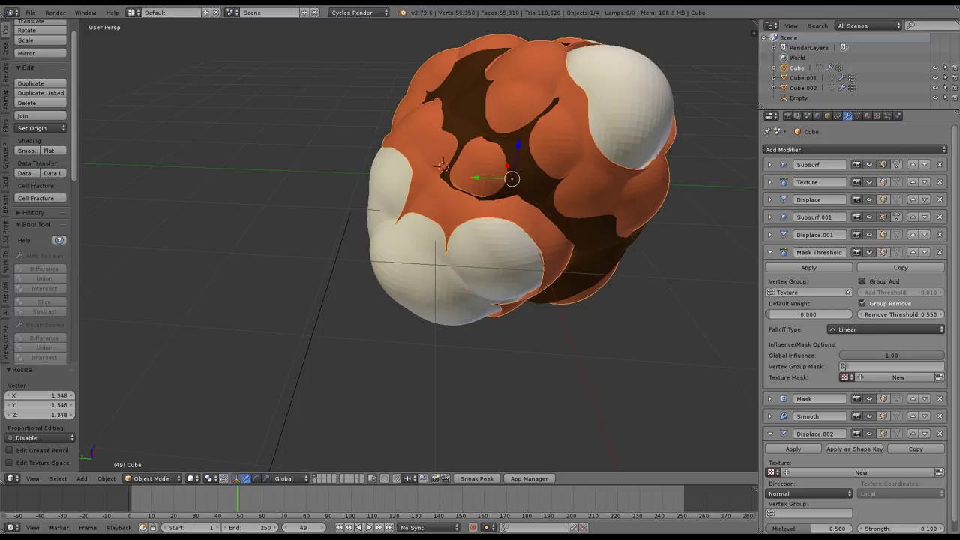
Duplicate the brown layer Cube.002 in place.
scroll(517, 307, "down", 5)
middle_click_drag(517, 307, 414, 252)
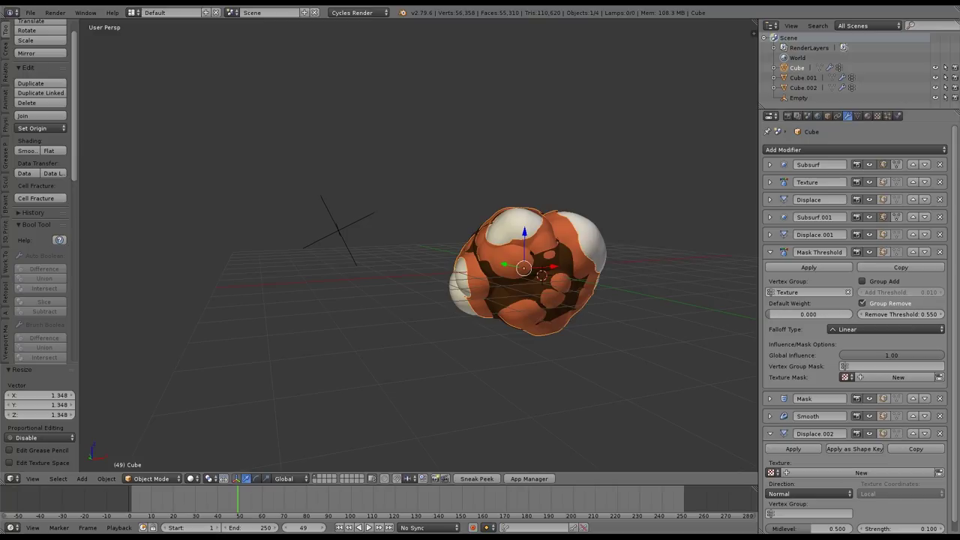
scroll(525, 263, "up", 3)
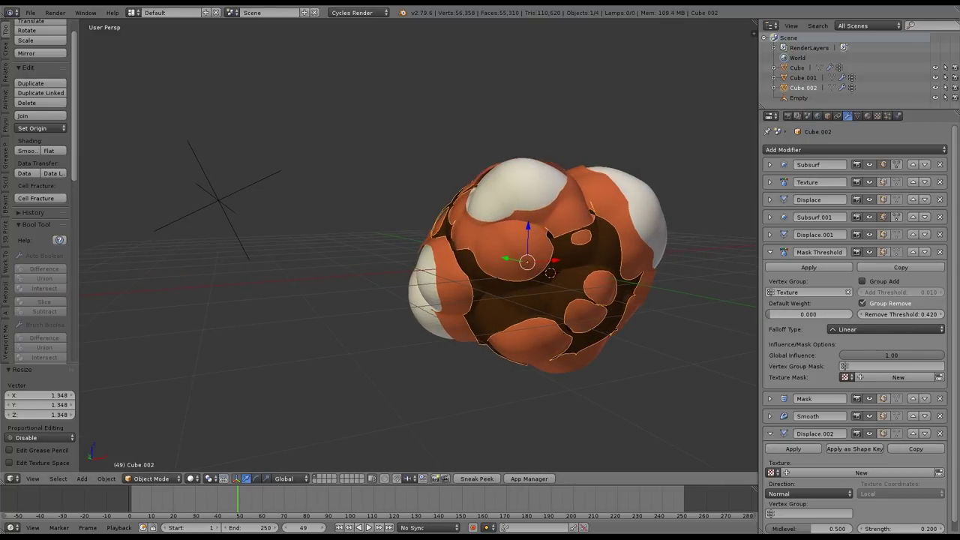
key("shift+d")
key("Escape")
middle_click_drag(527, 262, 451, 240, "shift")
scroll(855, 330, "down", 1)
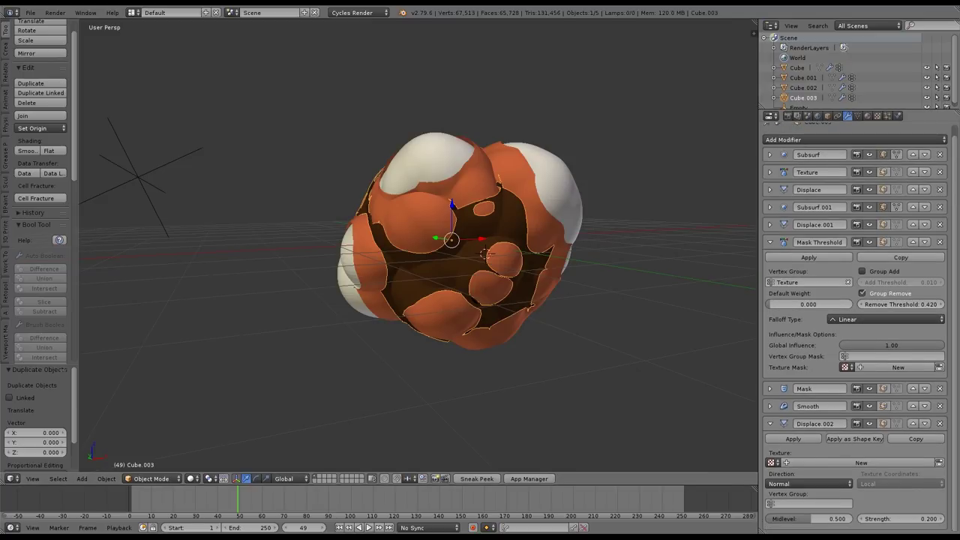
Set the new duplicate's Displace.002 strength to 0.3 and its Mask Threshold Remove Threshold to 0.38.
left_click(899, 518)
type("0.3")
key("Return")
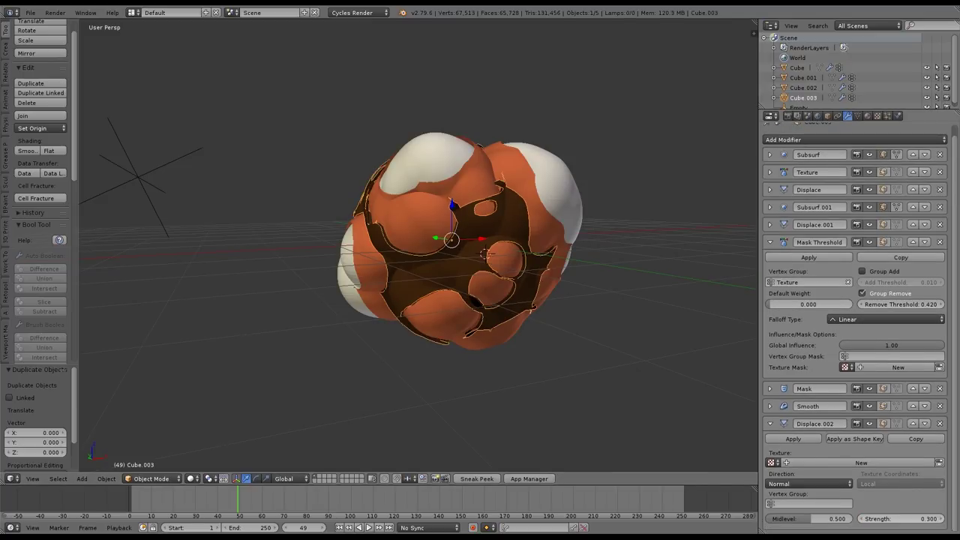
left_click_drag(899, 305, 871, 304)
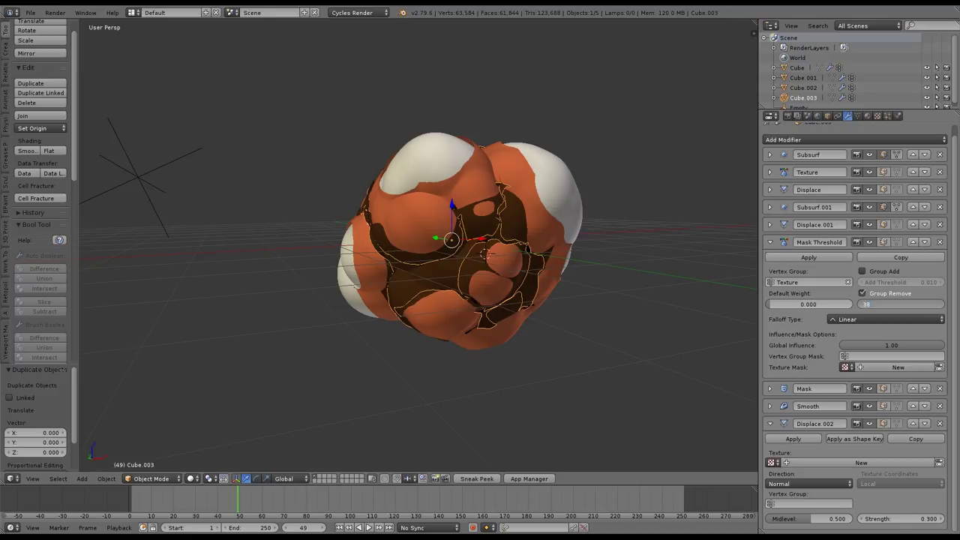
key("Return")
Give Cube.003 its own near-black Emission colour of RGB 0.004 and copy that colour to the material's viewport colour.
left_click(868, 116)
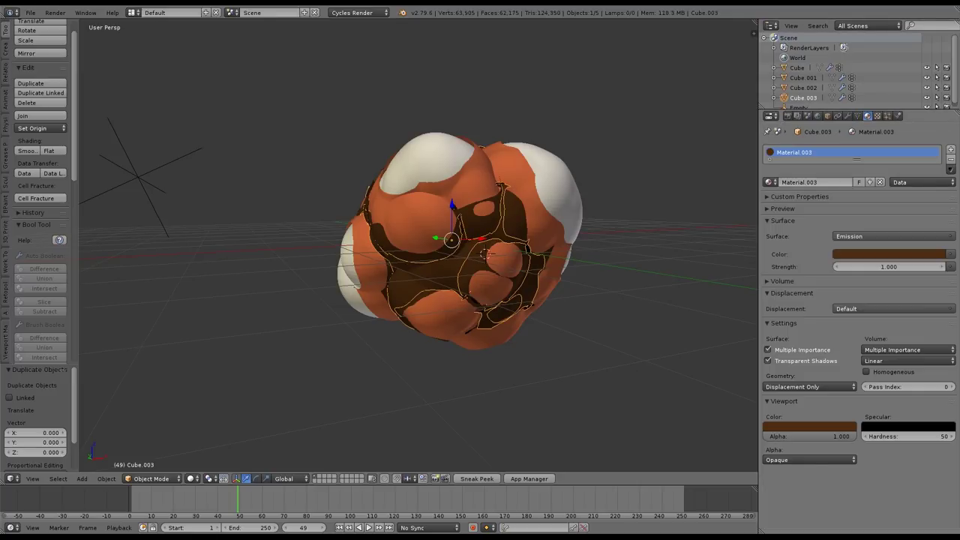
left_click(847, 182)
left_click(888, 254)
left_click_drag(937, 160, 937, 176)
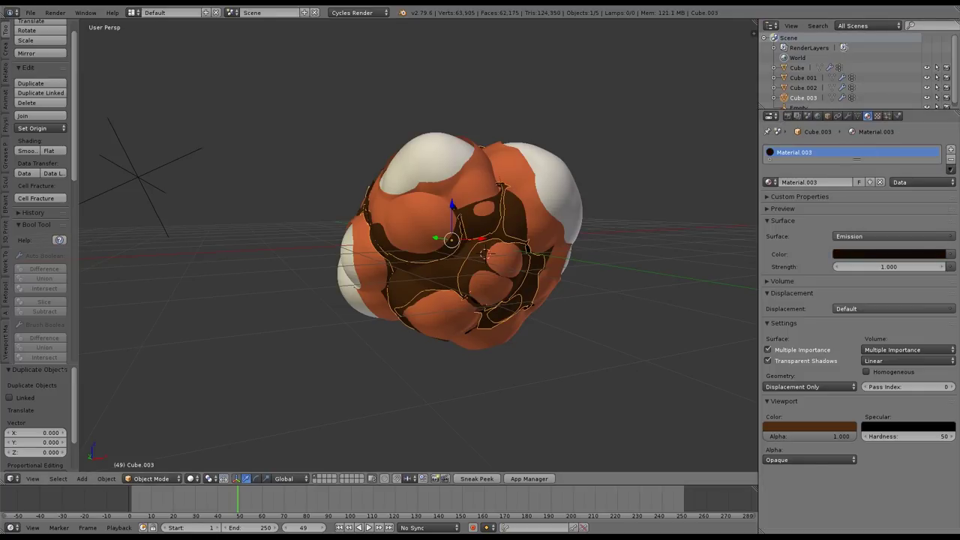
key("ctrl+v")
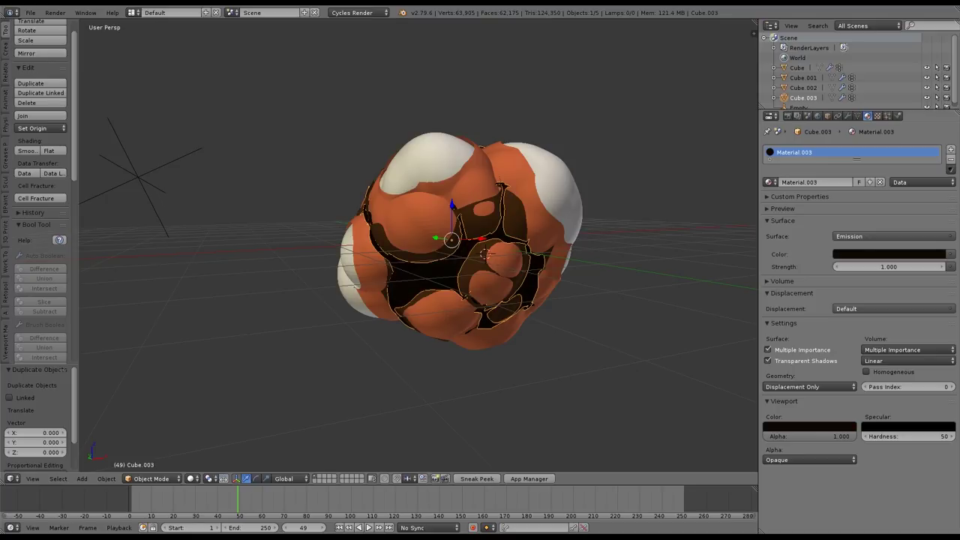
left_click(888, 254)
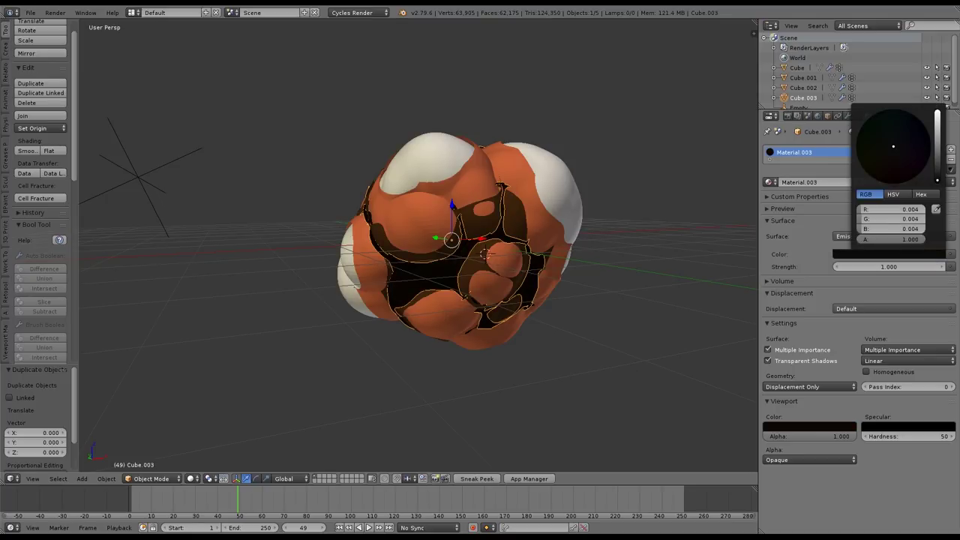
middle_click_drag(585, 293, 616, 261)
Try a Remove Threshold of 0.34 in Cube.003's Mask Threshold modifier, and settle on 0.36.
left_click(847, 116)
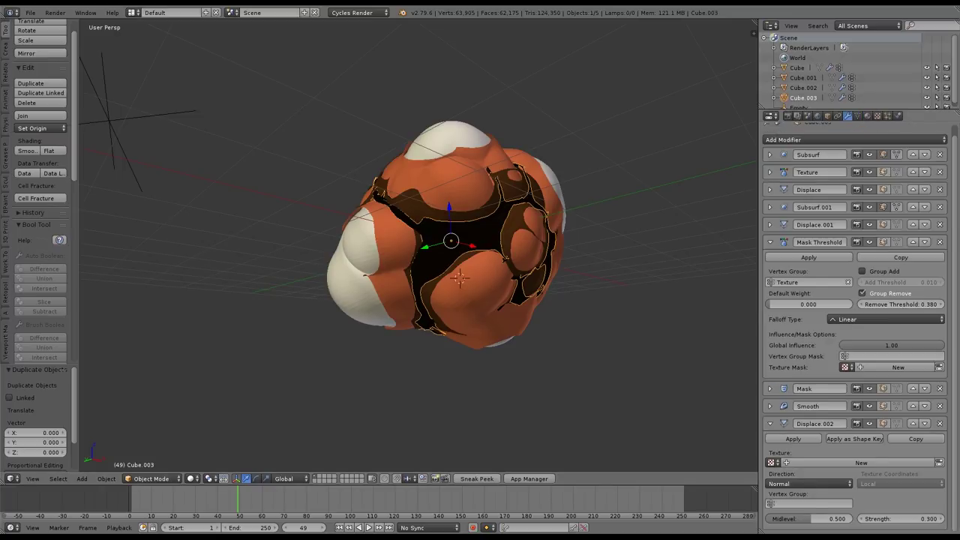
left_click(900, 304)
type(".33")
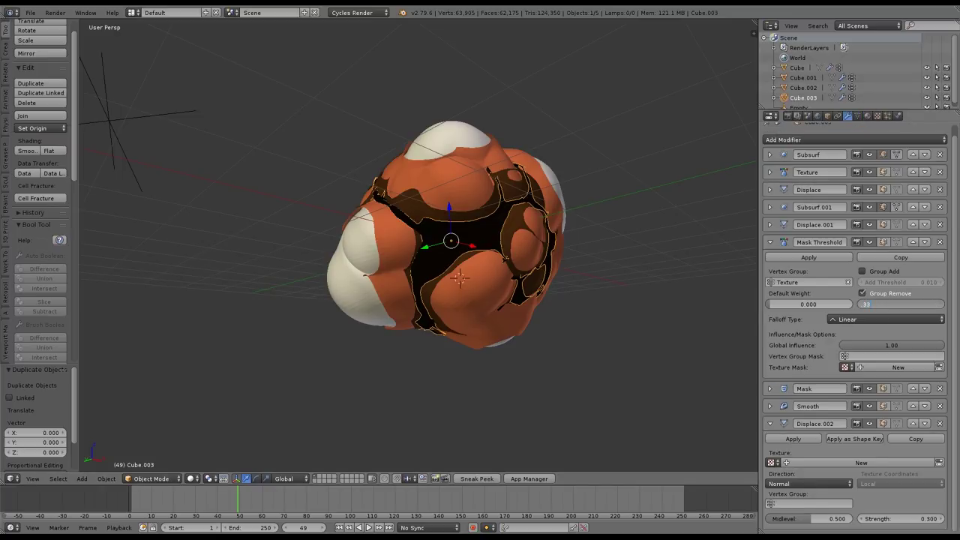
type("4")
key("Return")
left_click(899, 303)
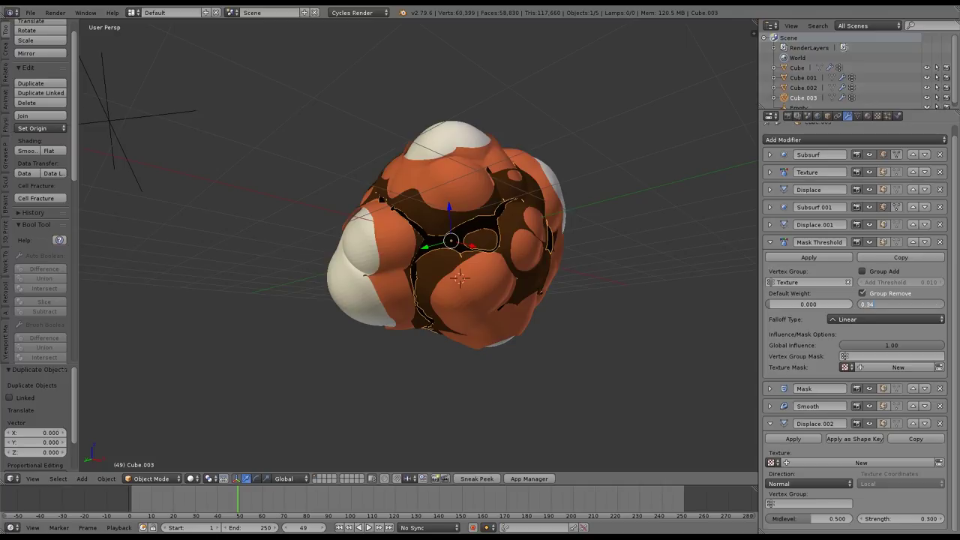
type(".36")
key("Return")
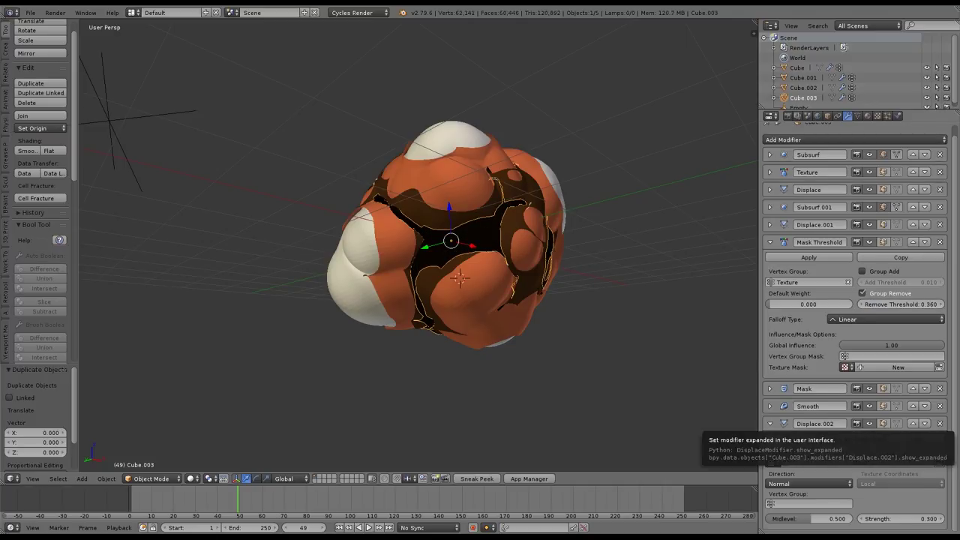
Preview the animation briefly and examine the black layer in the gaps between the orange lobes up close.
middle_click_drag(600, 292, 549, 339)
key("alt+a")
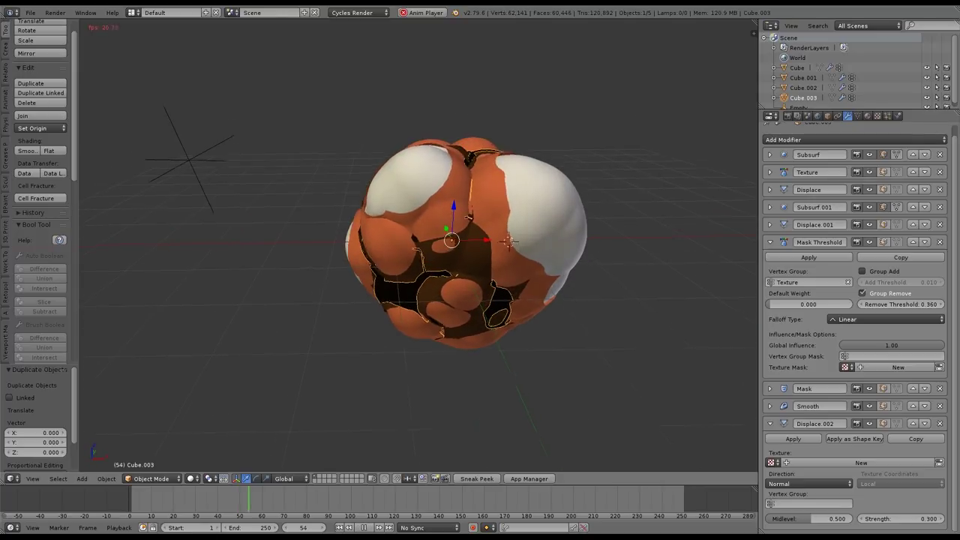
key("alt+a")
middle_click_drag(549, 300, 215, 386)
key("a")
scroll(446, 281, "up", 4)
right_click(449, 281)
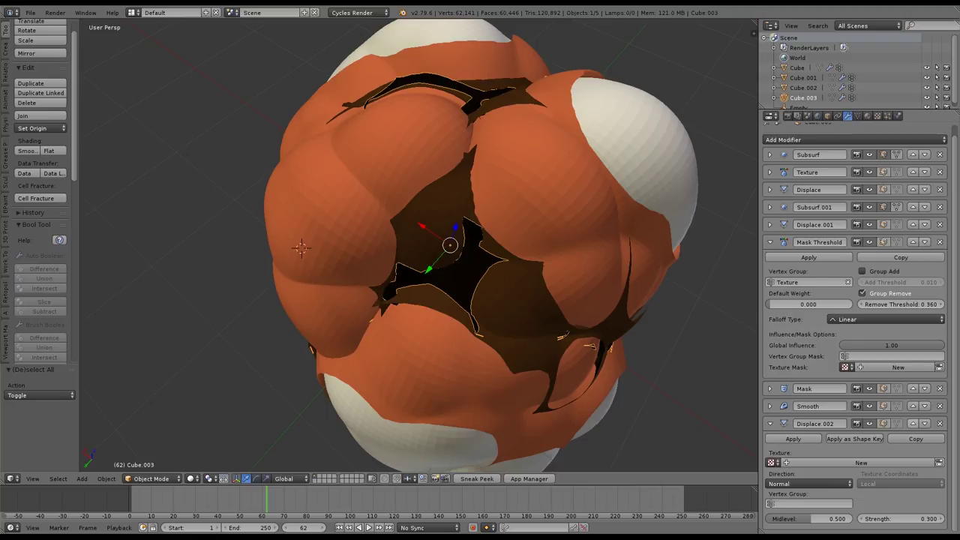
Move the Displace.002 modifier above Smooth on brown Cube.002, and above Mask on black Cube.003.
right_click(554, 225)
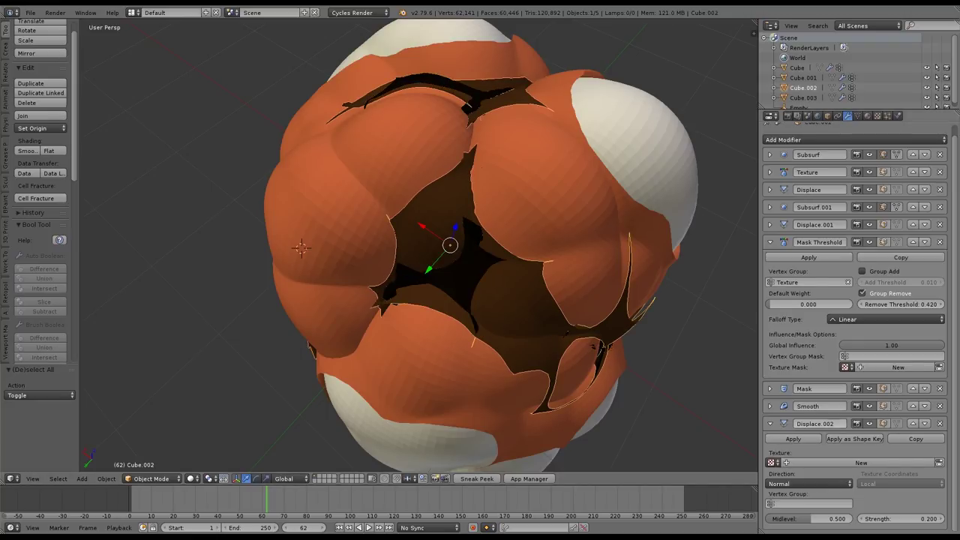
middle_click_drag(554, 225, 490, 207)
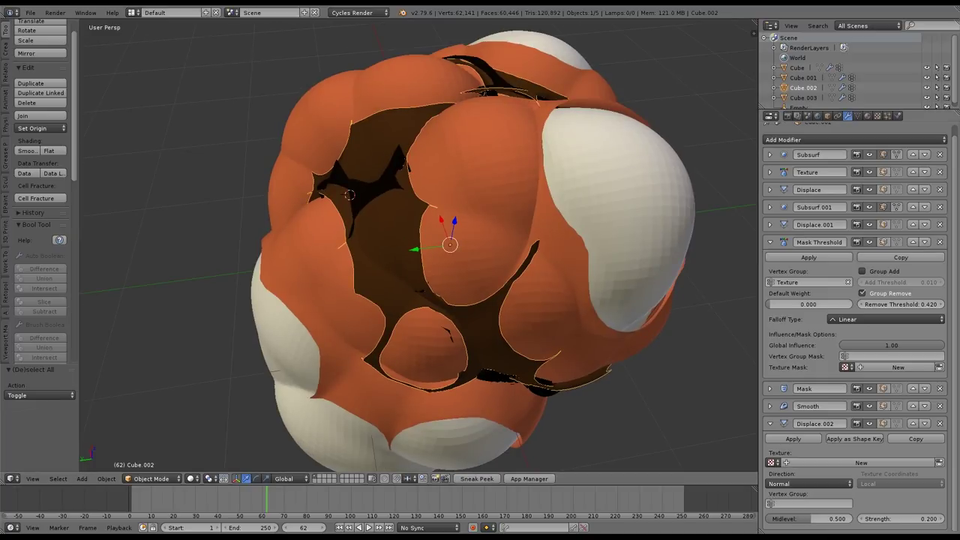
left_click(912, 424)
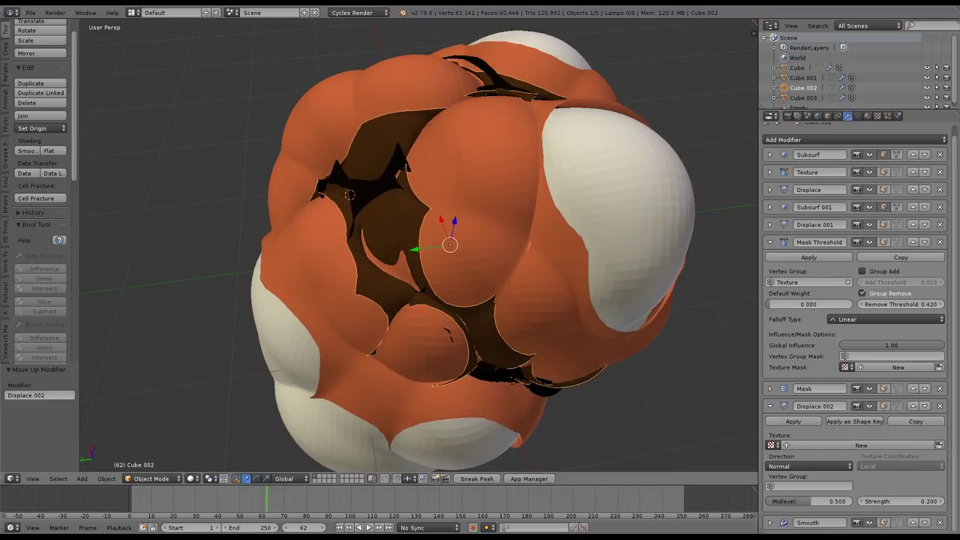
right_click(541, 389)
left_click(912, 424)
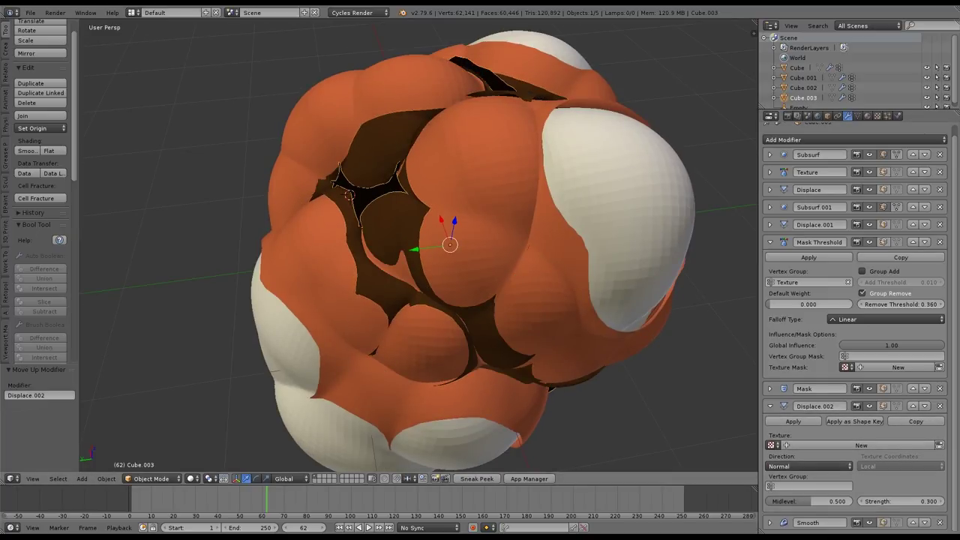
middle_click_drag(541, 322, 559, 334)
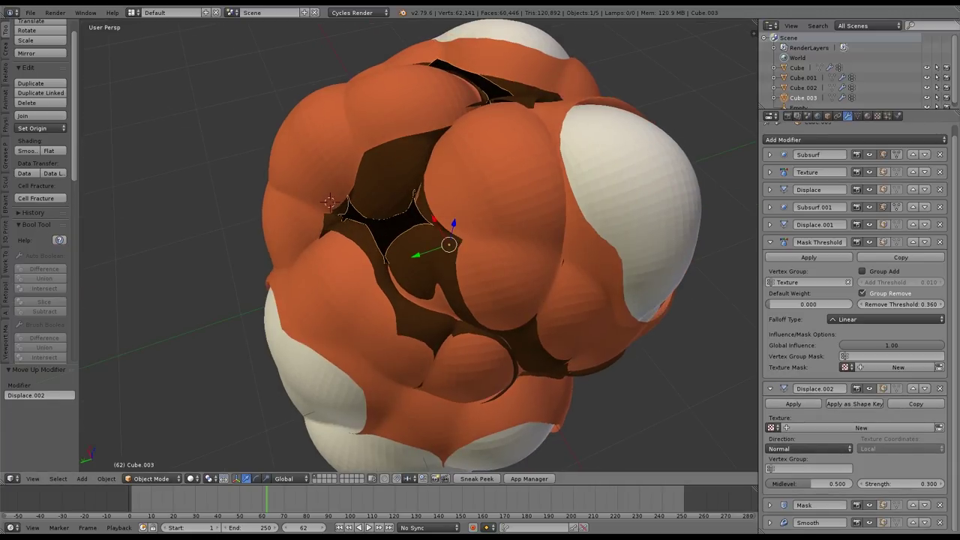
Move the Displace.002 modifier above Mask on both brown Cube.002 and orange Cube.
right_click(549, 355)
left_click(797, 68)
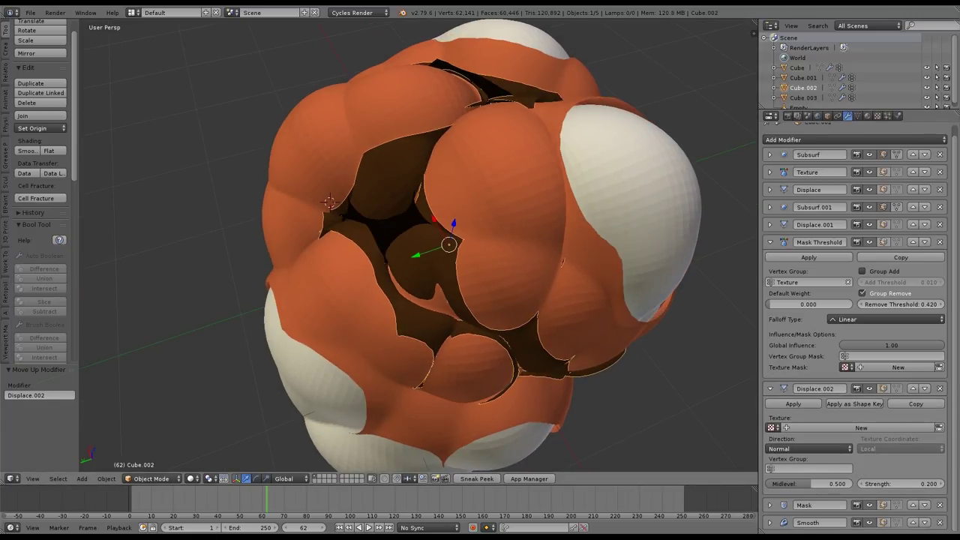
left_click(913, 423)
left_click(912, 406)
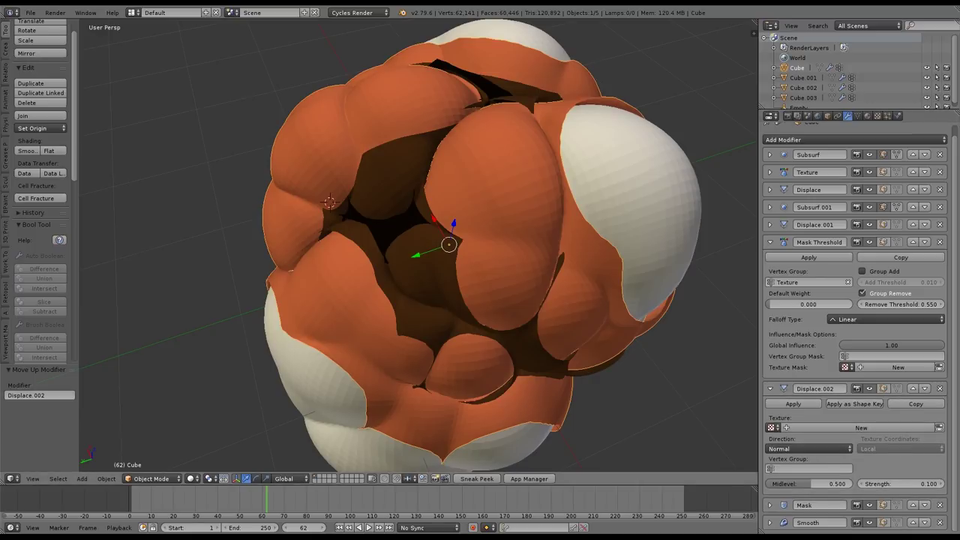
Examine how the black and brown layers sit beneath the orange one from several sides of the mesh.
middle_click_drag(449, 247, 449, 225)
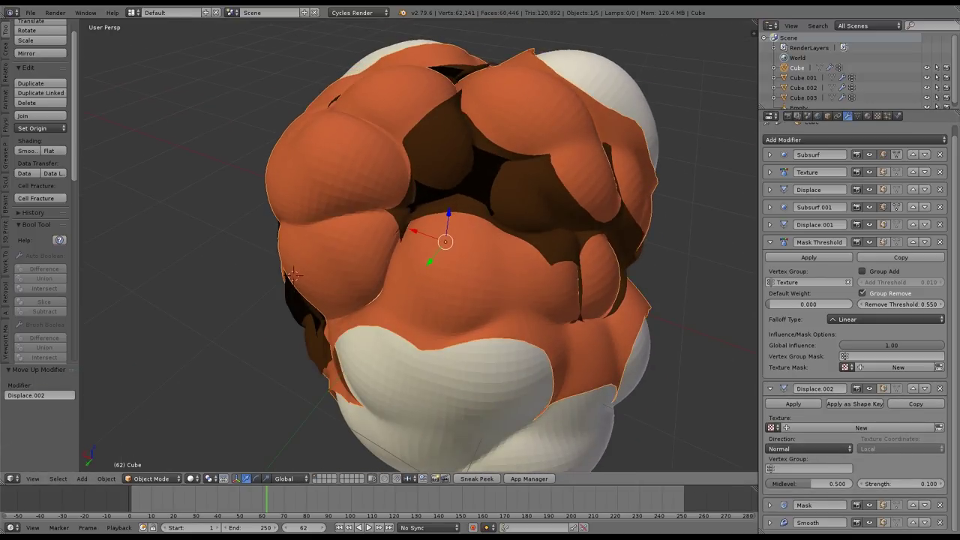
right_click(482, 180)
middle_click_drag(482, 180, 600, 196)
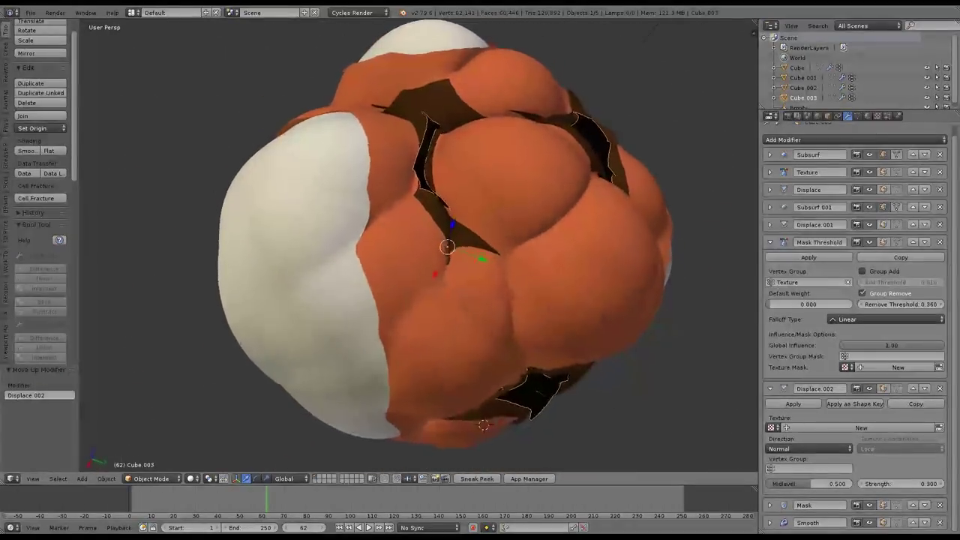
middle_click_drag(483, 425, 489, 411)
right_click(491, 412)
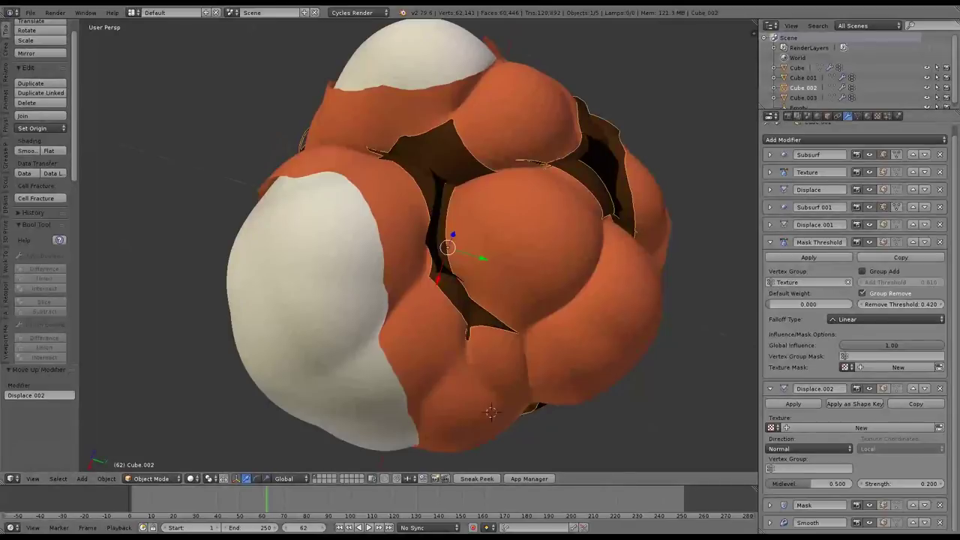
scroll(464, 245, "down", 5)
middle_click_drag(465, 246, 483, 214)
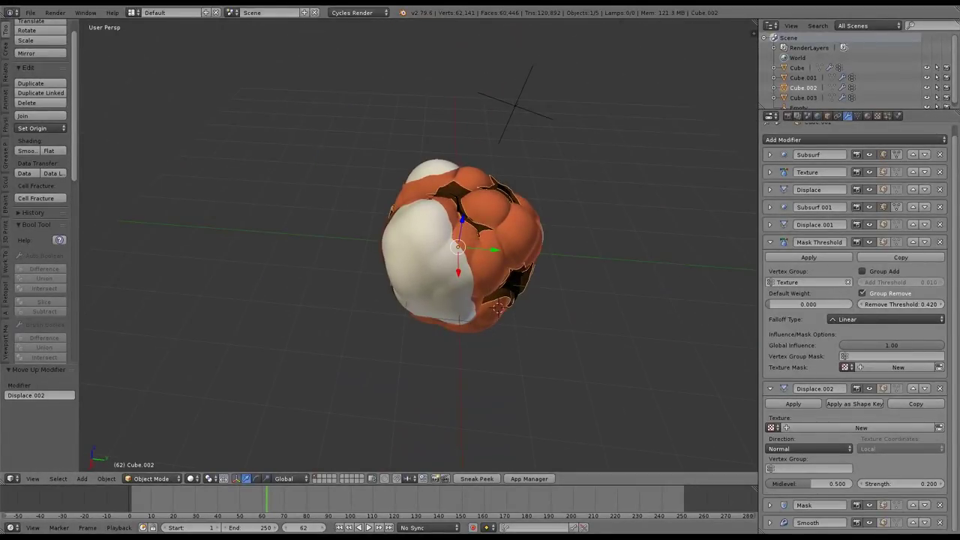
Move the Empty by about 2.14 in X, 5.83 in Y and 1.07 in Z to shift the texture.
right_click(436, 252)
middle_click_drag(436, 251, 381, 249)
right_click(656, 170)
middle_click_drag(657, 171, 600, 179)
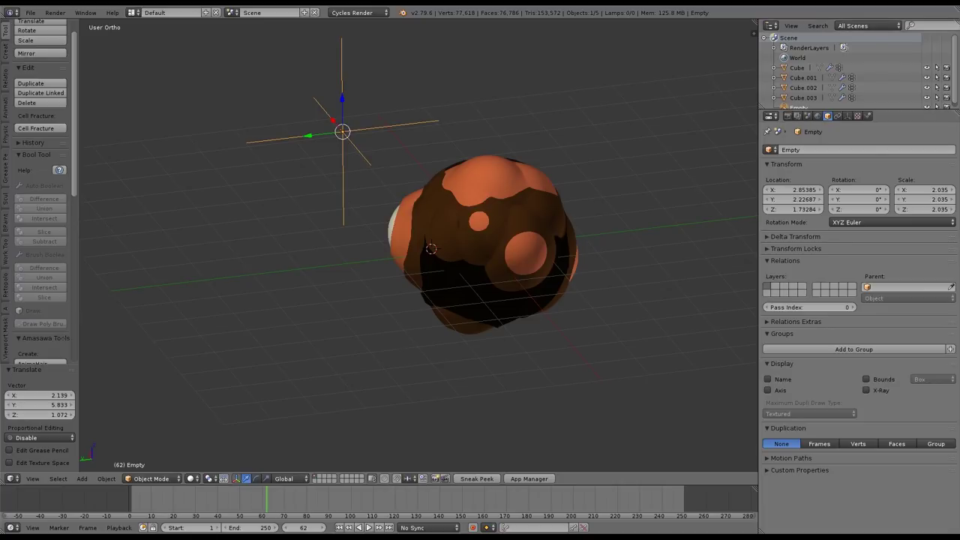
Split the 3D viewport, turn the new area into a Graph Editor and make it narrower.
left_click_drag(753, 23, 397, 82)
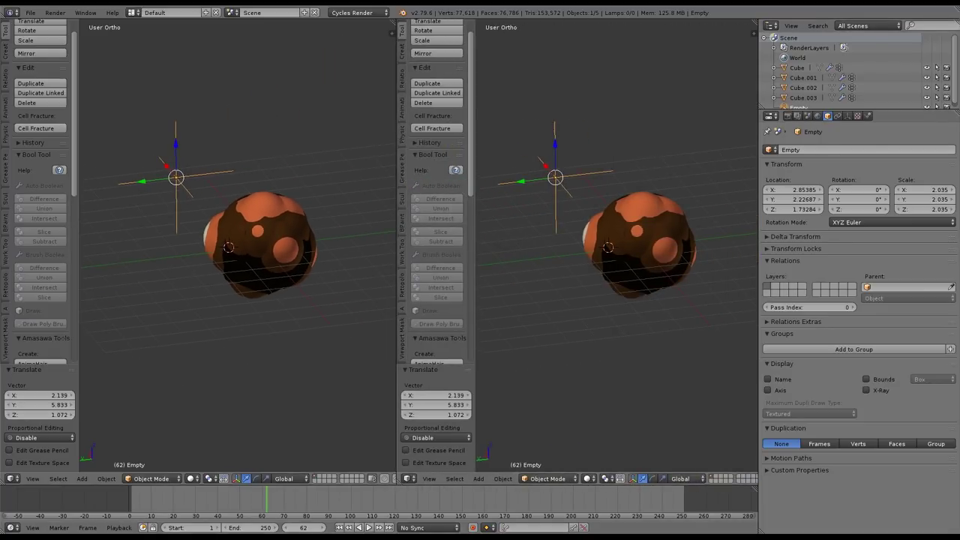
left_click(409, 478)
left_click(510, 433)
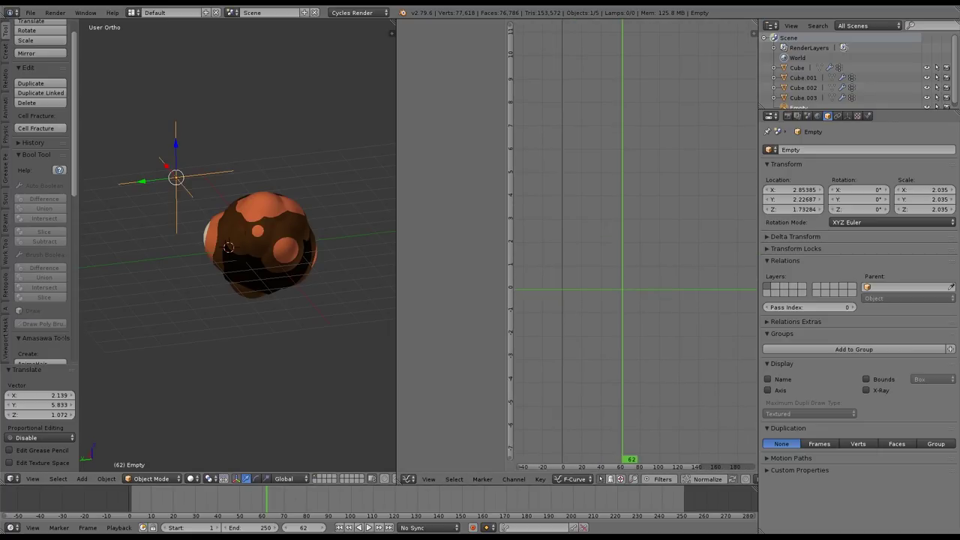
left_click_drag(397, 248, 476, 247)
left_click_drag(476, 300, 501, 300)
Duplicate the Empty and place the copy about 7.23 units away along negative Y.
right_click(293, 213)
scroll(264, 197, "up", 1)
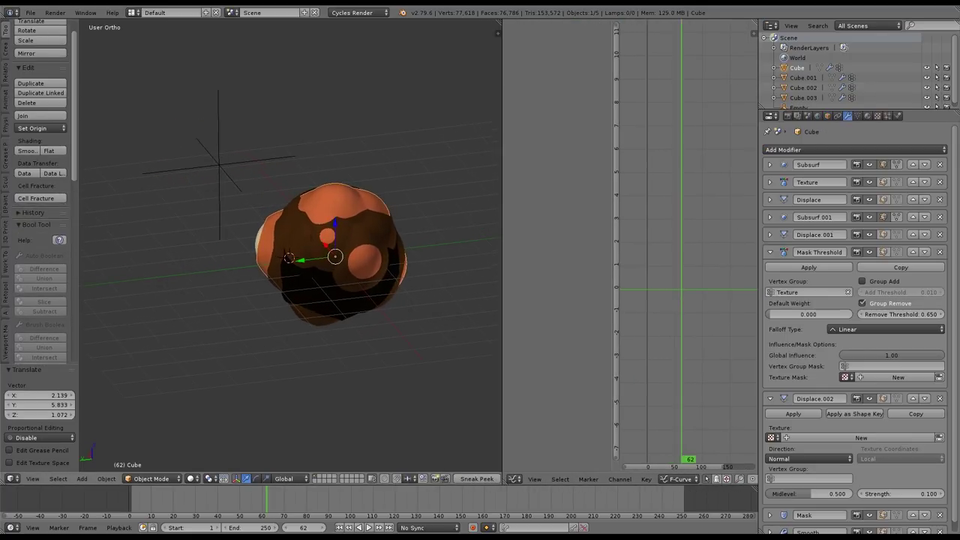
middle_click_drag(263, 197, 264, 210, "shift")
right_click(219, 177)
middle_click_drag(219, 178, 181, 202, "shift")
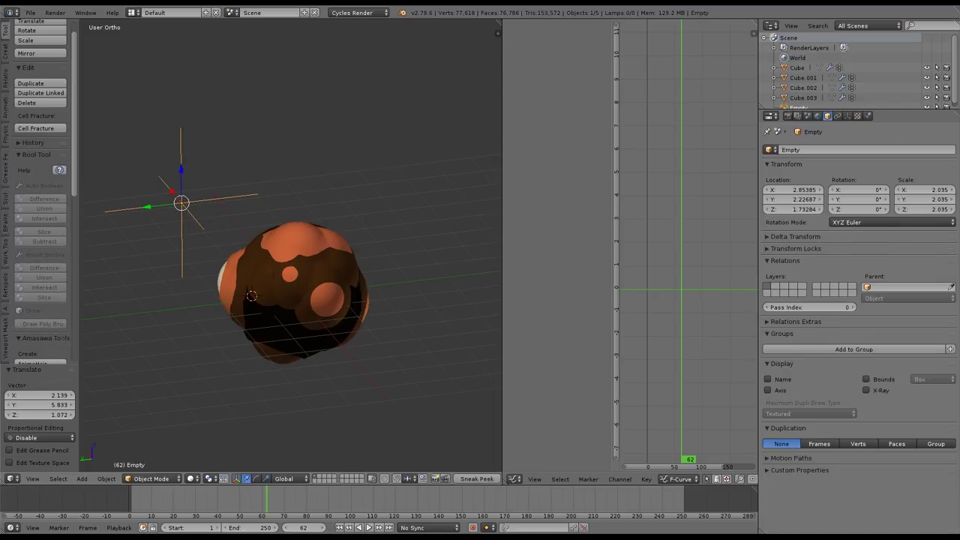
key("shift+d")
left_click(455, 172)
Set the duplicated Empty's display type to Cube and clear its scale.
left_click(848, 115)
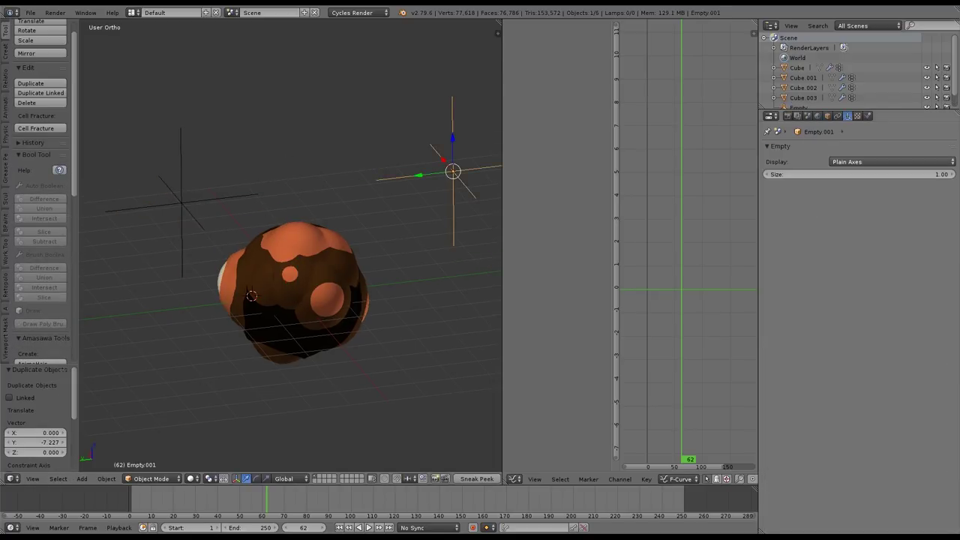
left_click(892, 162)
left_click(839, 107)
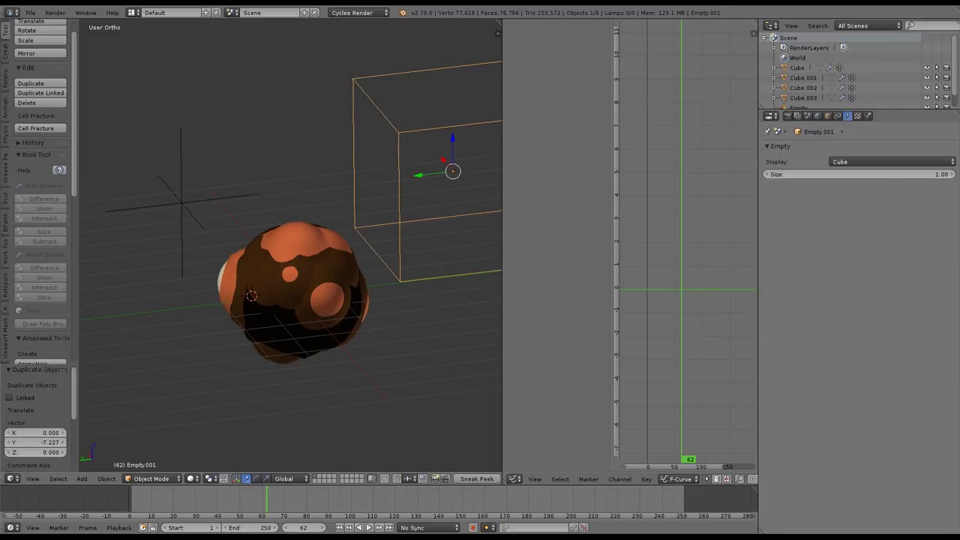
key("alt+s")
Add a single, manually created driver to the Remove Threshold in Cube.002's Mask Threshold modifier.
right_click(307, 285)
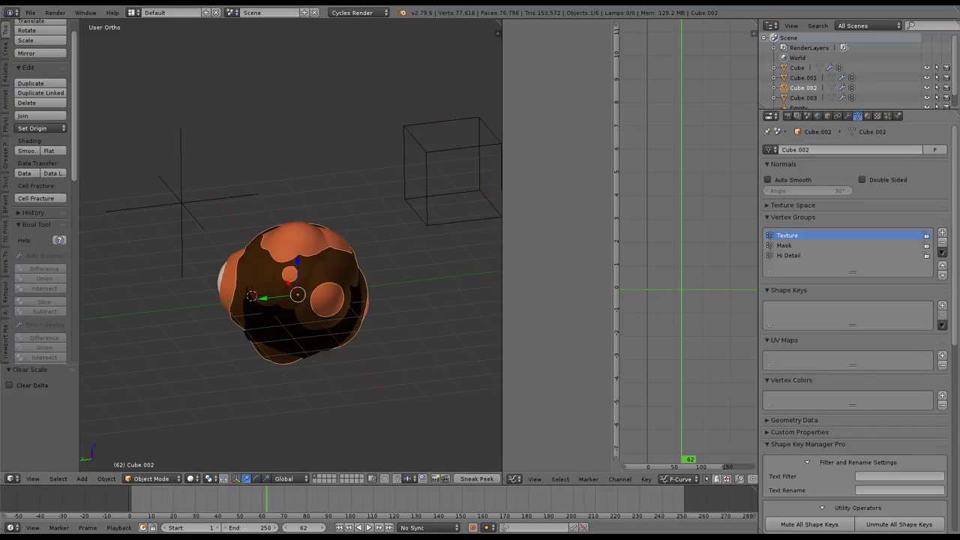
left_click(847, 115)
right_click(870, 315)
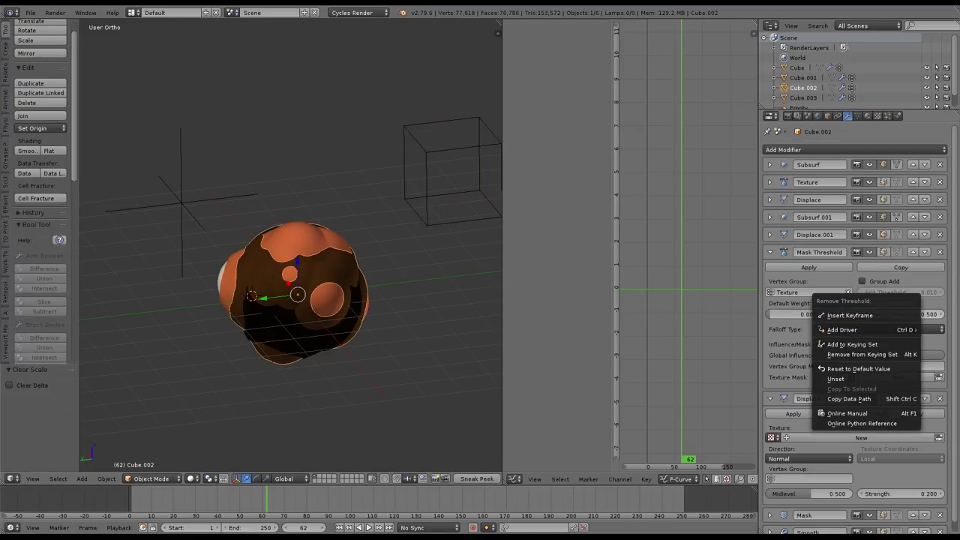
mouse_move(847, 329)
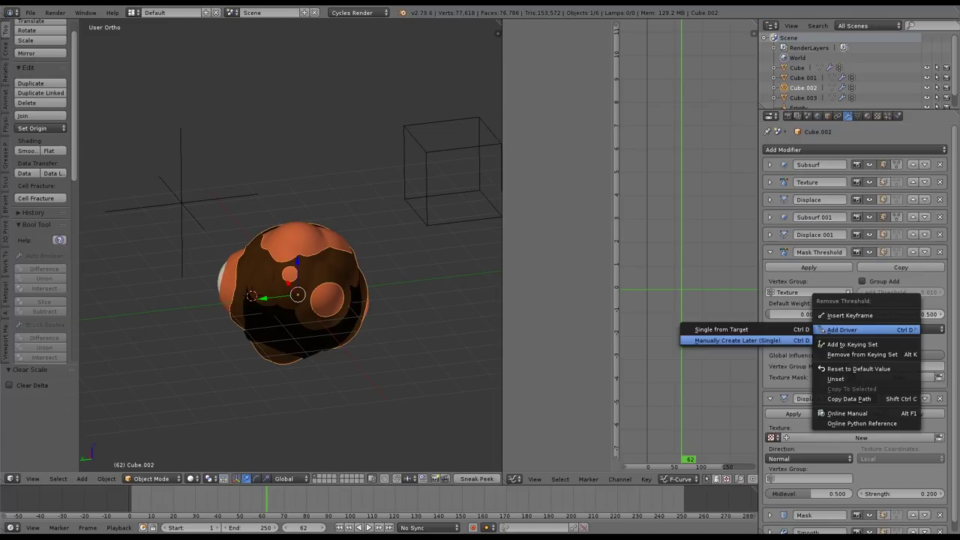
left_click(735, 341)
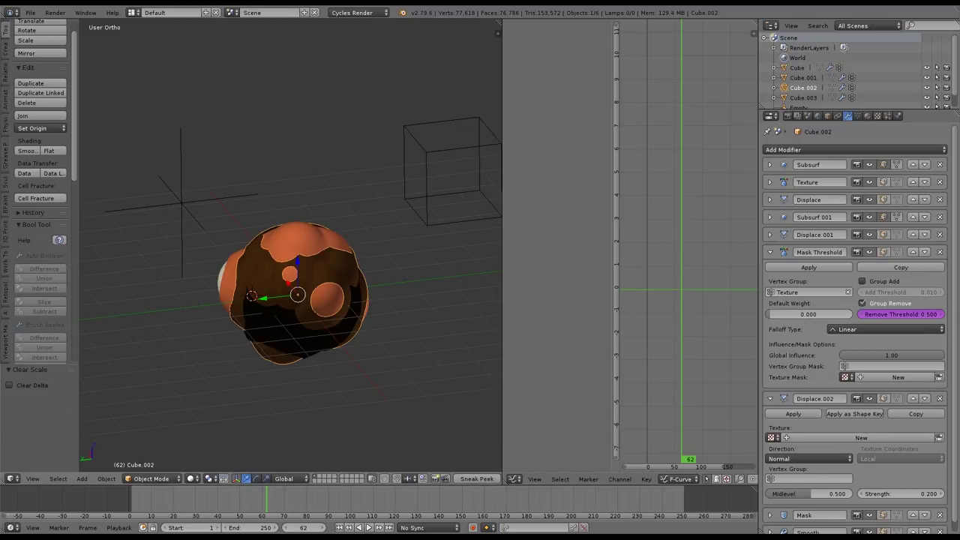
Switch the Graph Editor to Drivers and set Empty.001 as the object of variable var in the Remove Threshold driver.
left_click(679, 478)
left_click(682, 456)
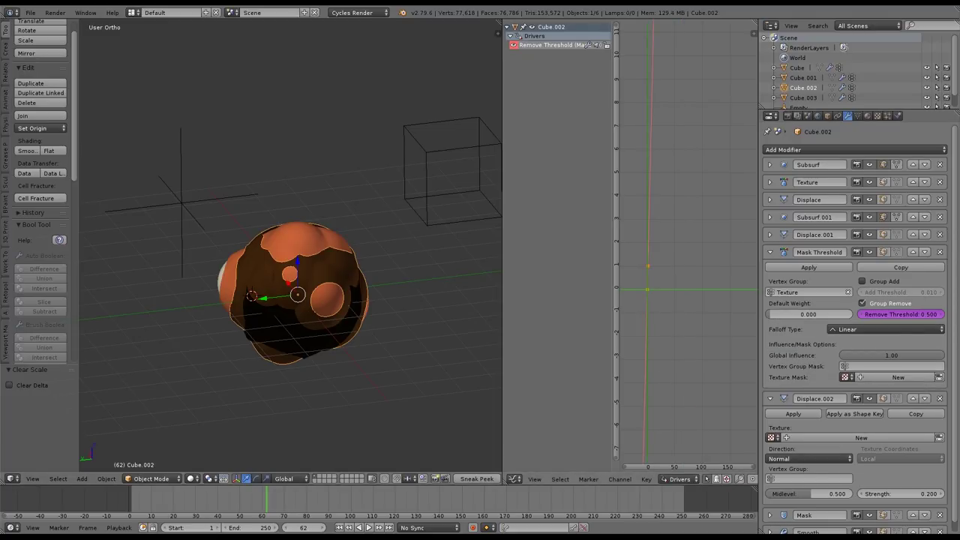
key("n")
left_click(663, 64)
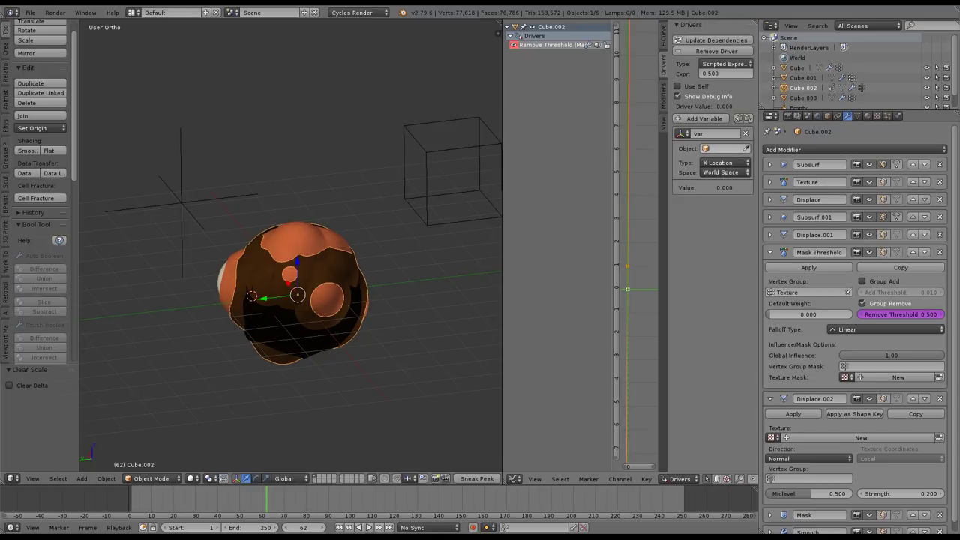
left_click(424, 142)
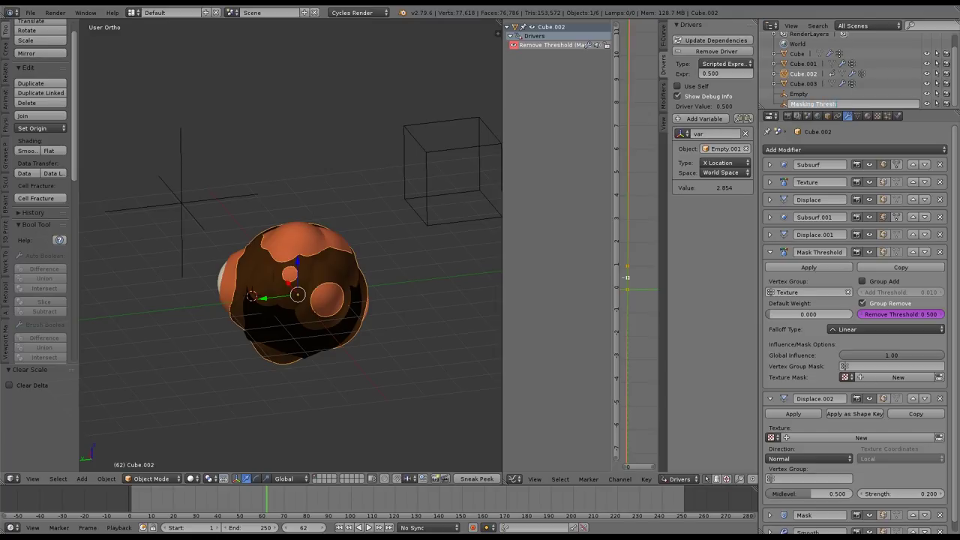
Rename the duplicated Empty as Masking Threshold and the original Empty as Texture Control.
key("Return")
left_click(799, 94)
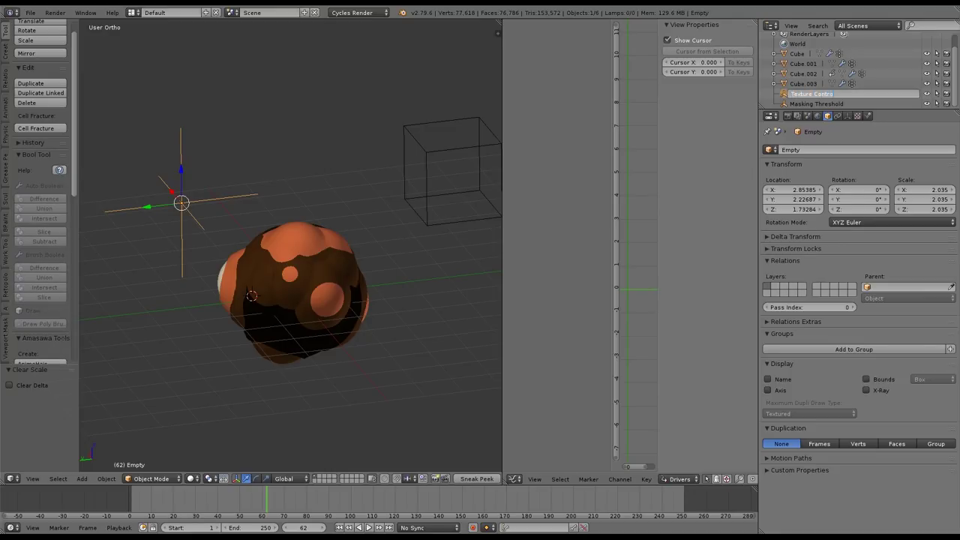
key("Return")
left_click(815, 94)
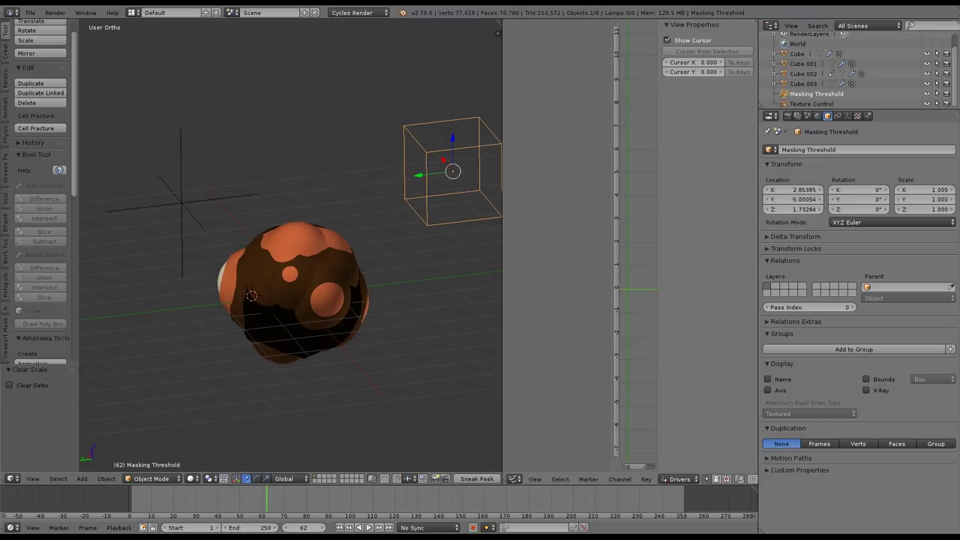
Set the variable of Cube.002's Remove Threshold driver to Y Scale and the driver's expression to var.
right_click(338, 271)
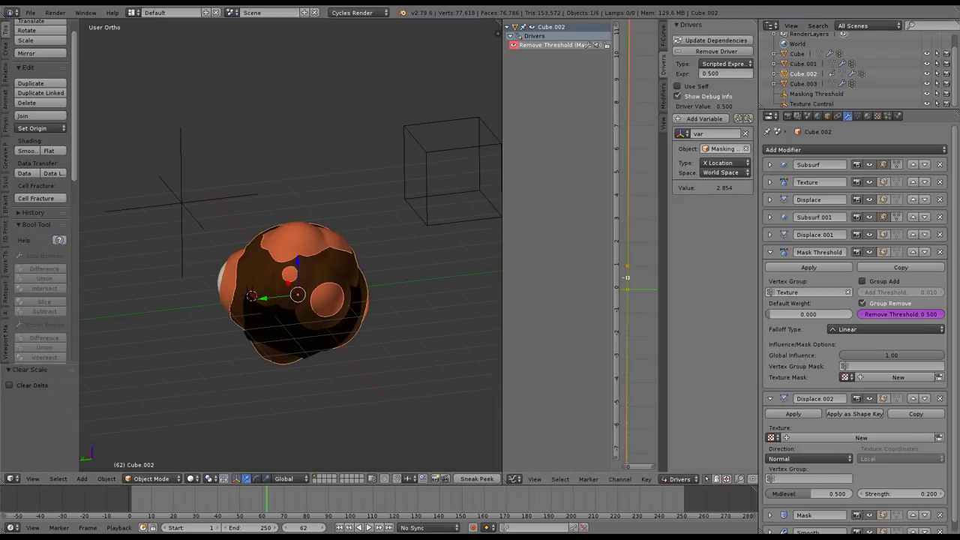
left_click(721, 163)
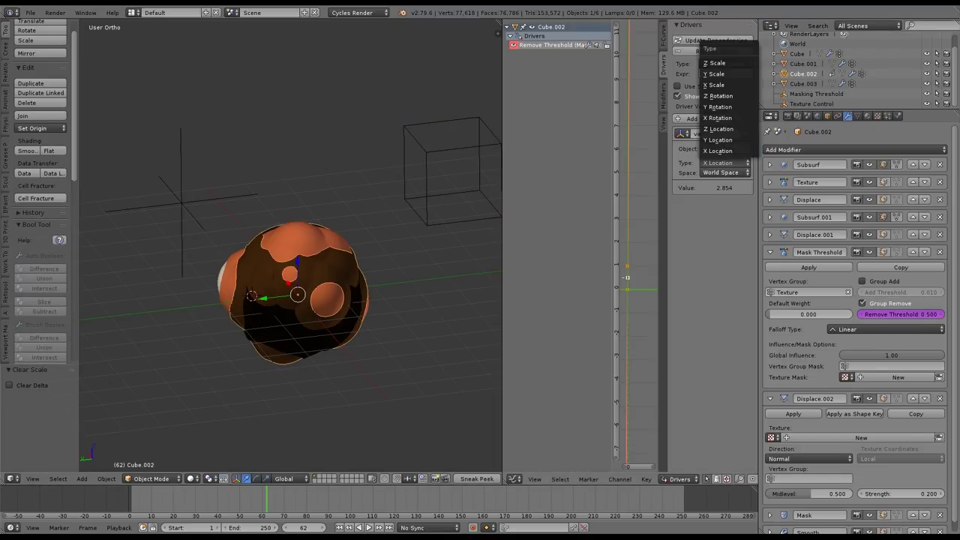
left_click(713, 73)
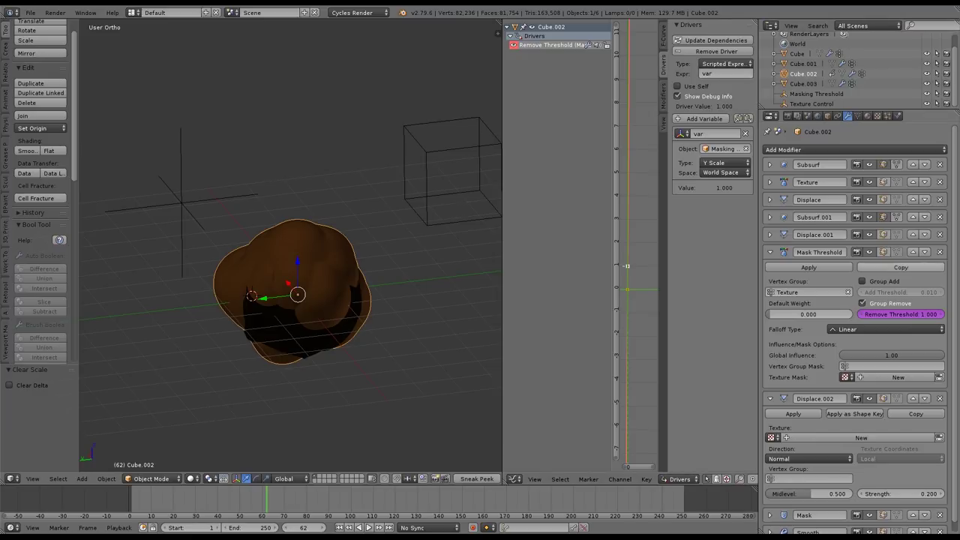
Copy Cube.002's Remove Threshold driver and paste it onto Cube.003's Remove Threshold.
right_click(877, 314)
left_click(850, 333)
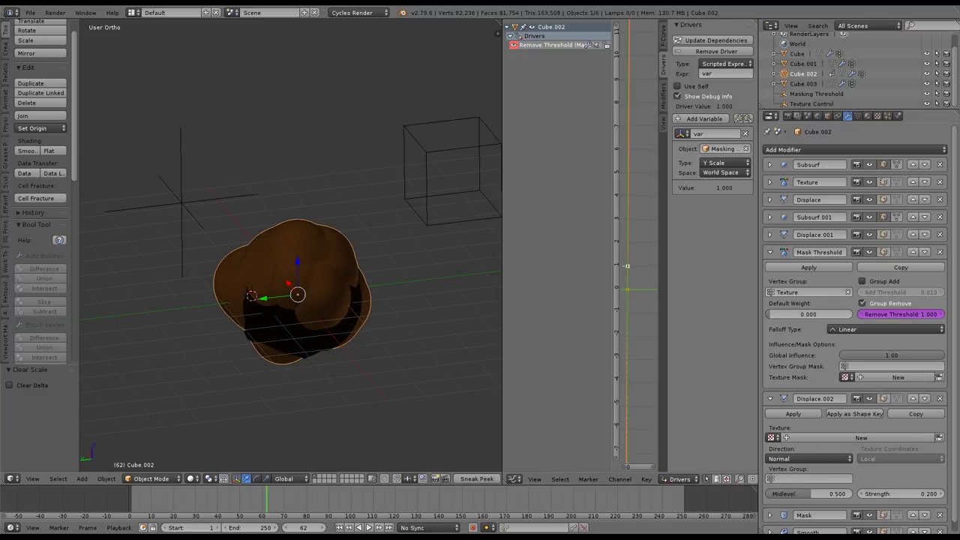
left_click(803, 84)
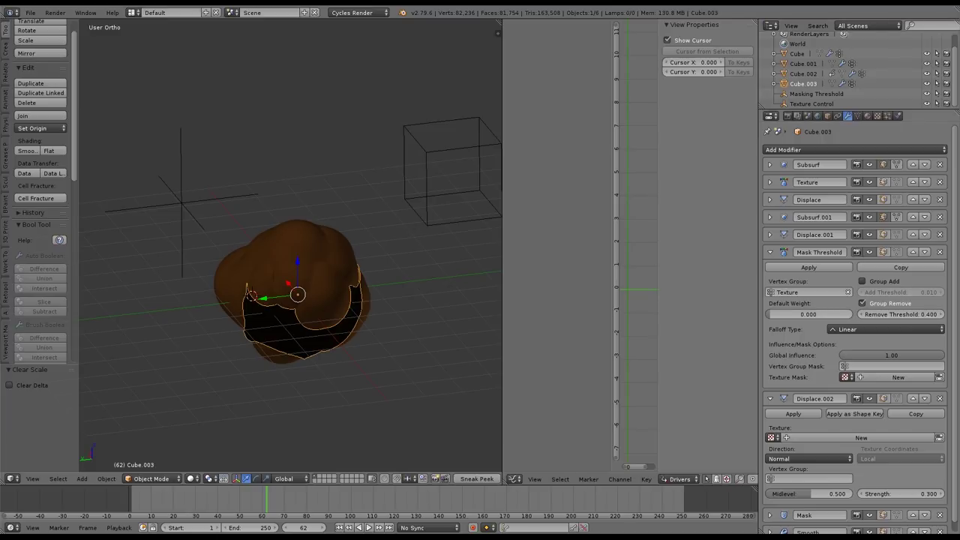
right_click(888, 314)
left_click(878, 337)
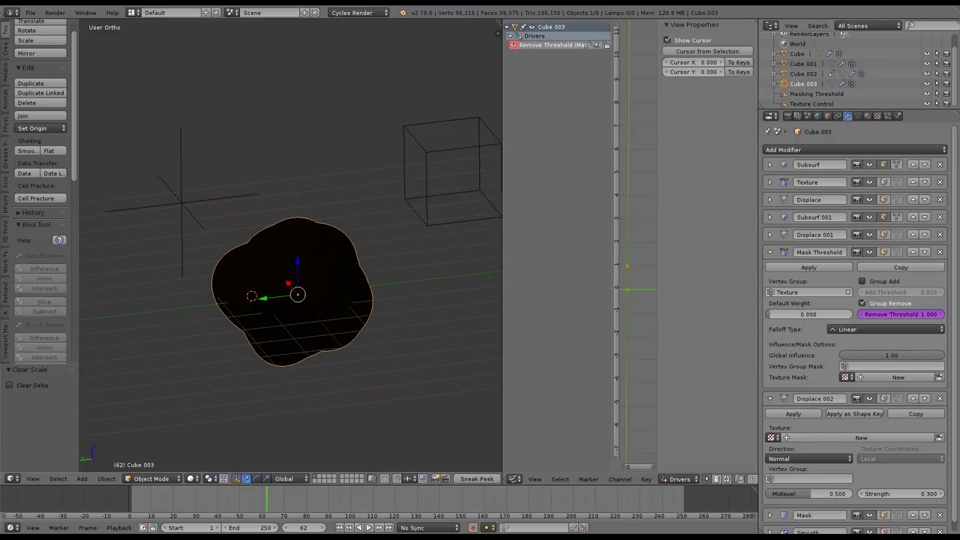
Paste the copied driver onto Cube's Remove Threshold and select its driver curve to show the driver settings.
left_click(802, 64)
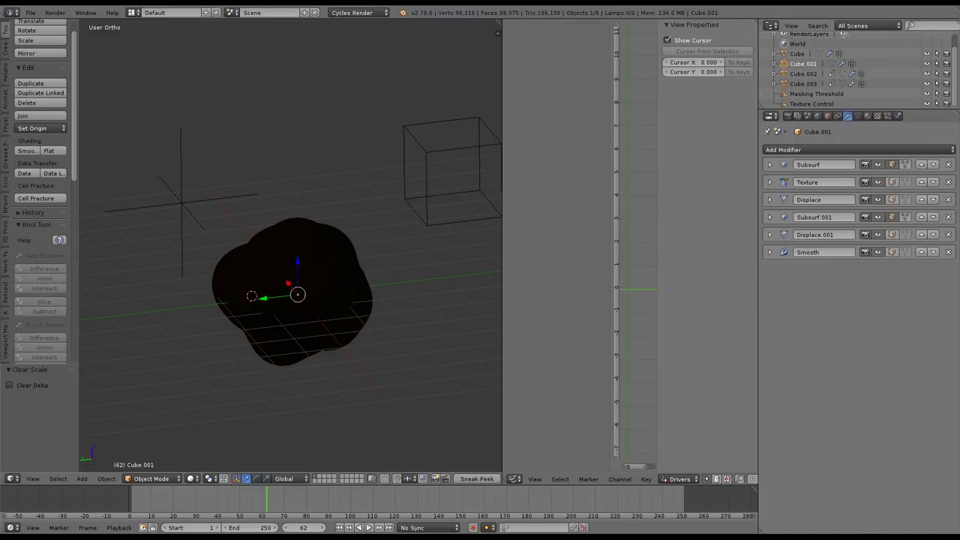
left_click(796, 54)
right_click(889, 314)
left_click(881, 308)
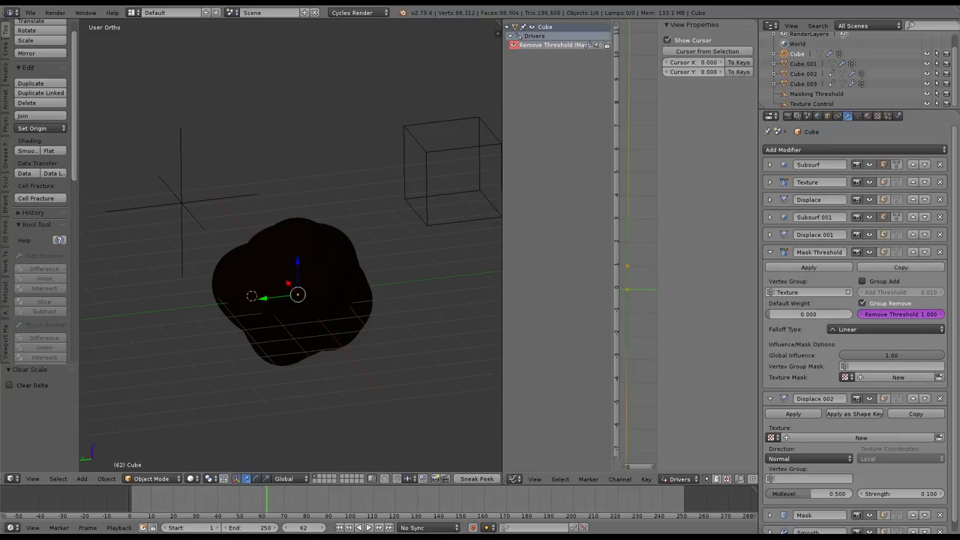
scroll(314, 246, "up", 1)
middle_click_drag(314, 246, 249, 253, "shift")
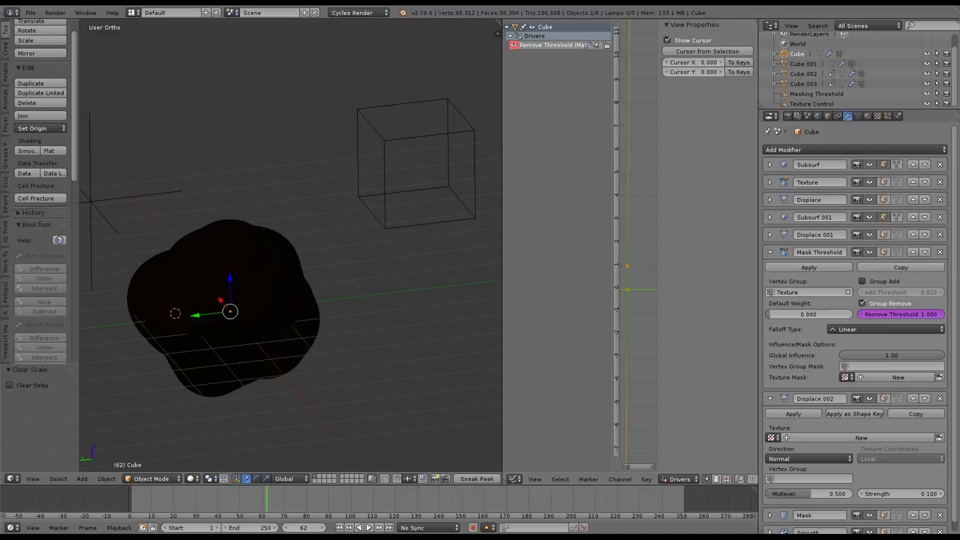
right_click(626, 267)
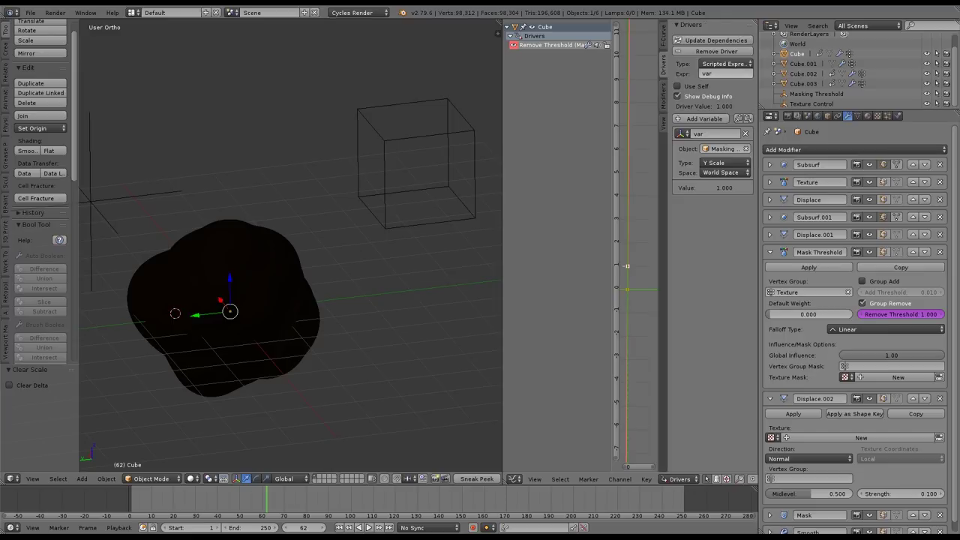
Scale the Masking Threshold Empty down to about 0.342.
scroll(327, 193, "down", 1)
middle_click_drag(327, 194, 333, 194, "shift")
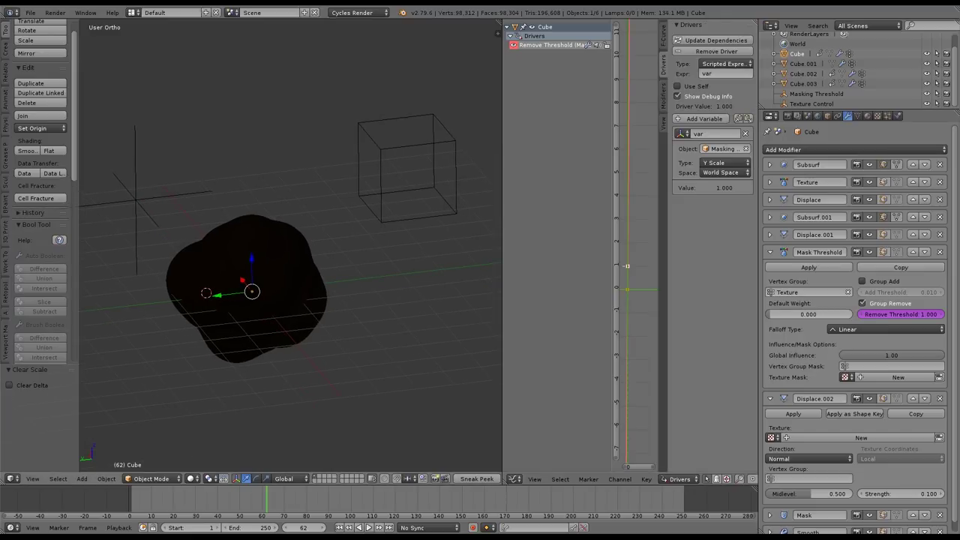
right_click(381, 184)
key("s")
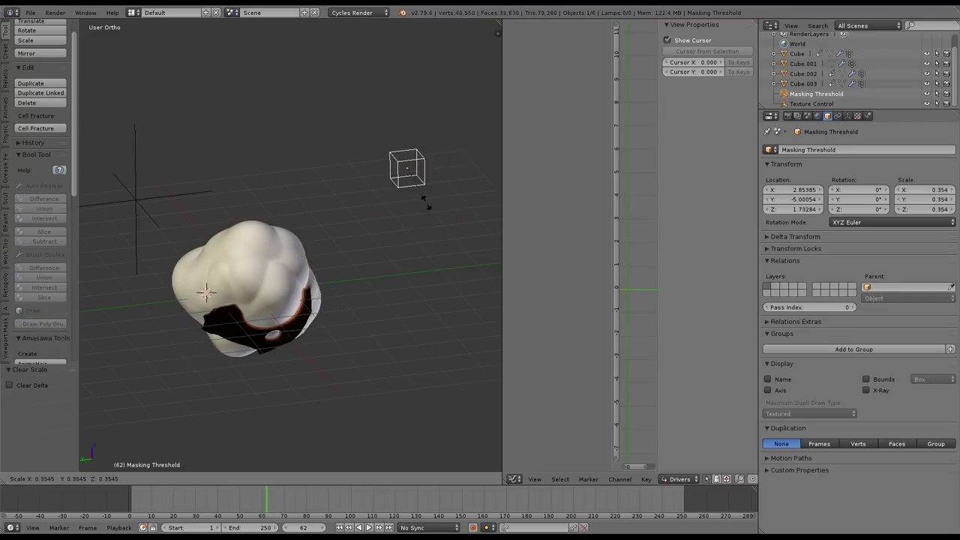
left_click(424, 202)
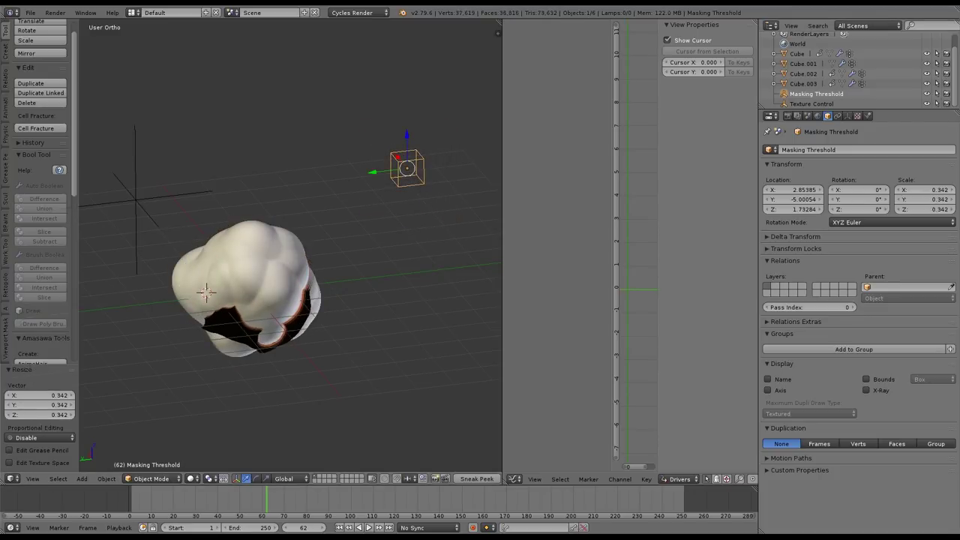
Set the expression of Cube.003's Remove Threshold driver to var-.2.
left_click(803, 74)
left_click(868, 115)
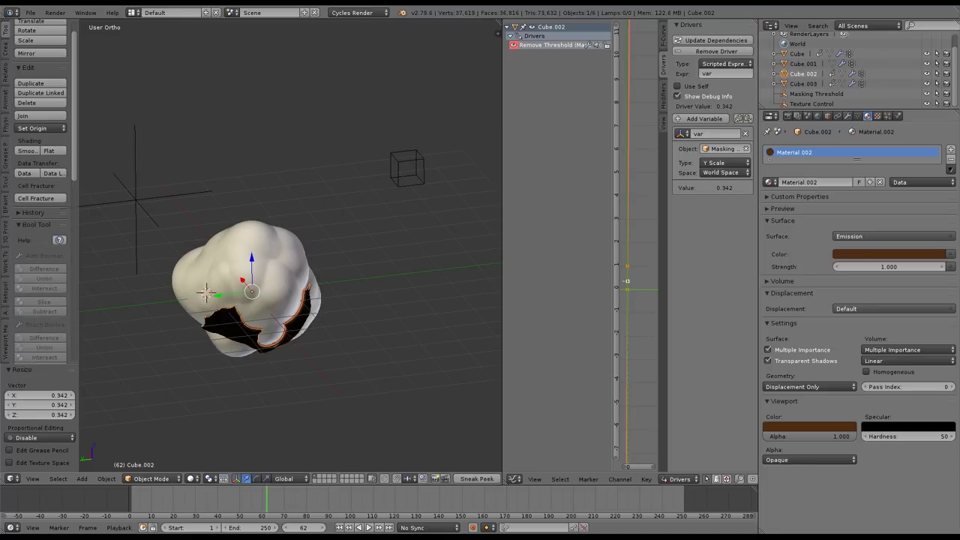
left_click(847, 116)
left_click(803, 84)
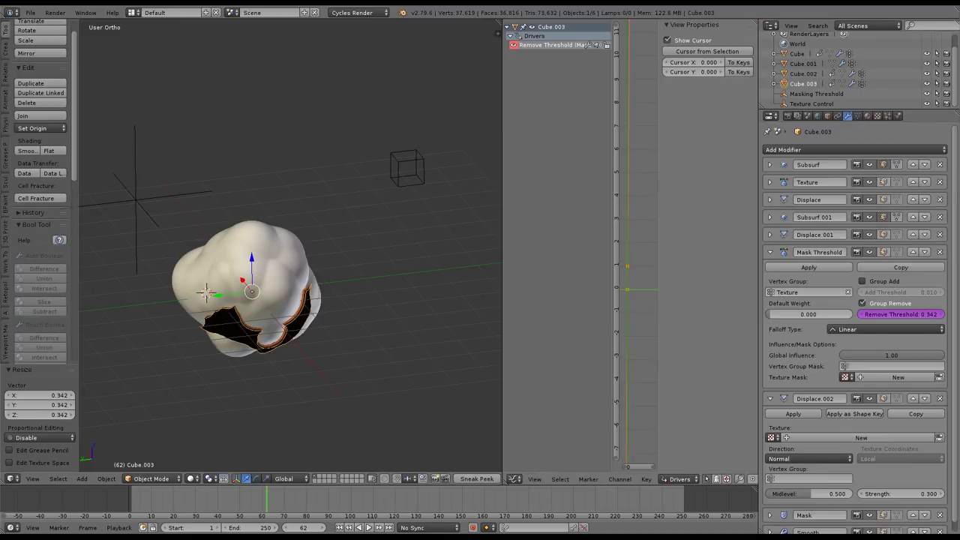
left_click(551, 45)
left_click(726, 73)
left_click(726, 73)
type("-1")
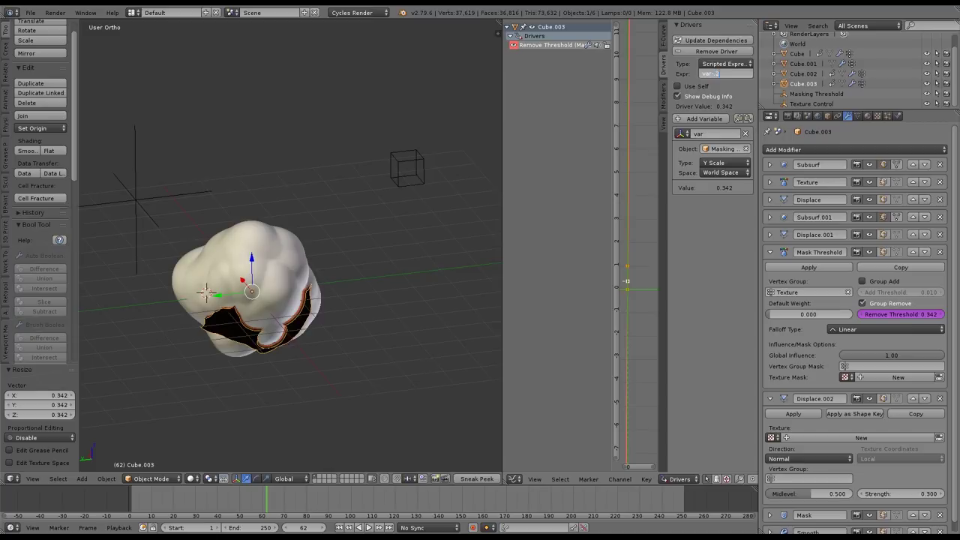
key("Return")
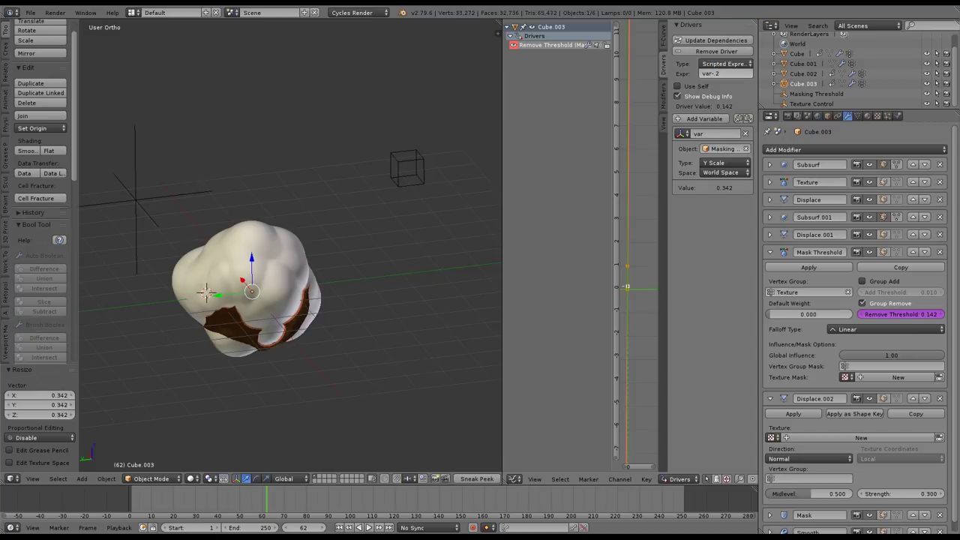
Change the expression of Cube.003's Remove Threshold driver to var-.15.
left_click(717, 73)
left_click(718, 73)
type(".15")
key("Return")
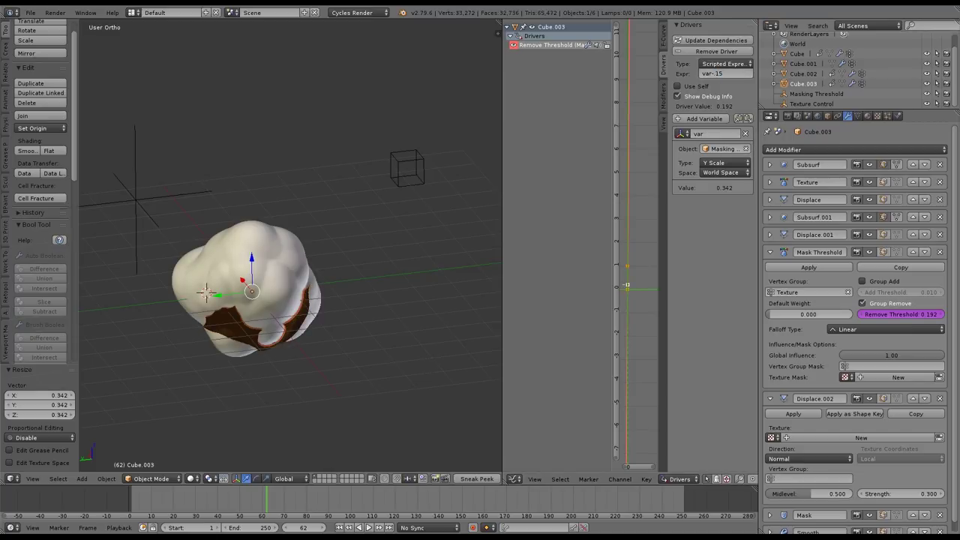
Set the expression of Cube.002's Remove Threshold driver to var-.075.
left_click(803, 73)
left_click(720, 73)
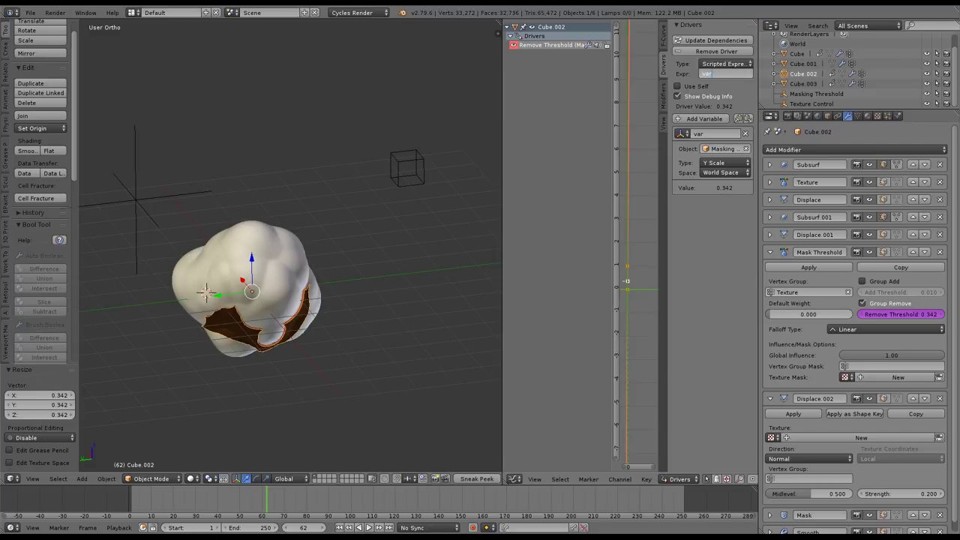
type("-.075")
key("Return")
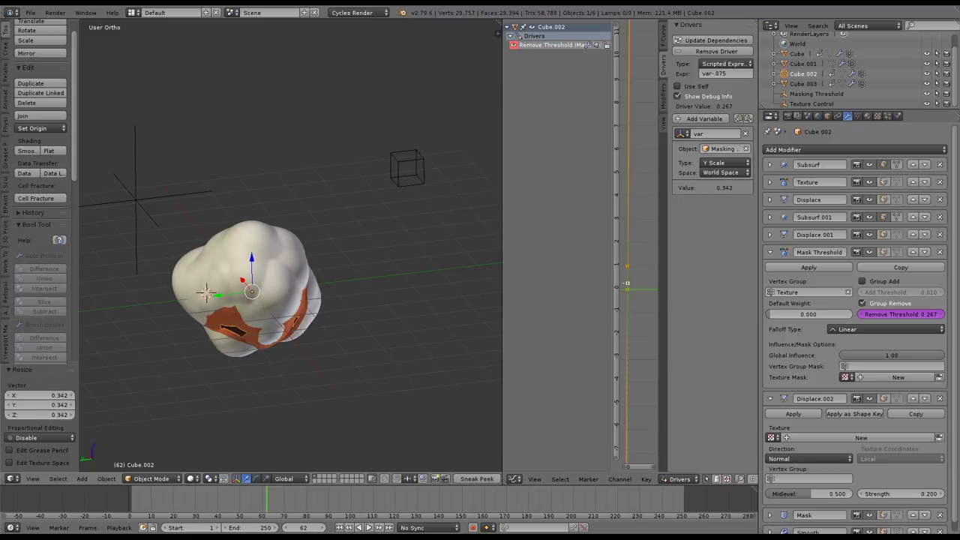
Widen the 3D viewport and scale the Masking Threshold Empty up by about 1.52.
right_click(407, 169)
middle_click_drag(407, 169, 416, 141)
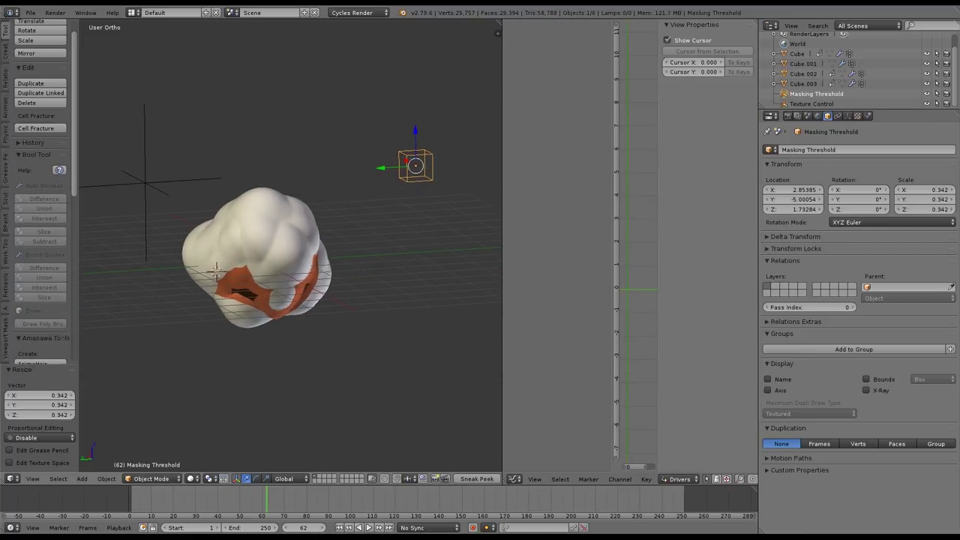
left_click_drag(502, 174, 572, 174)
key("s")
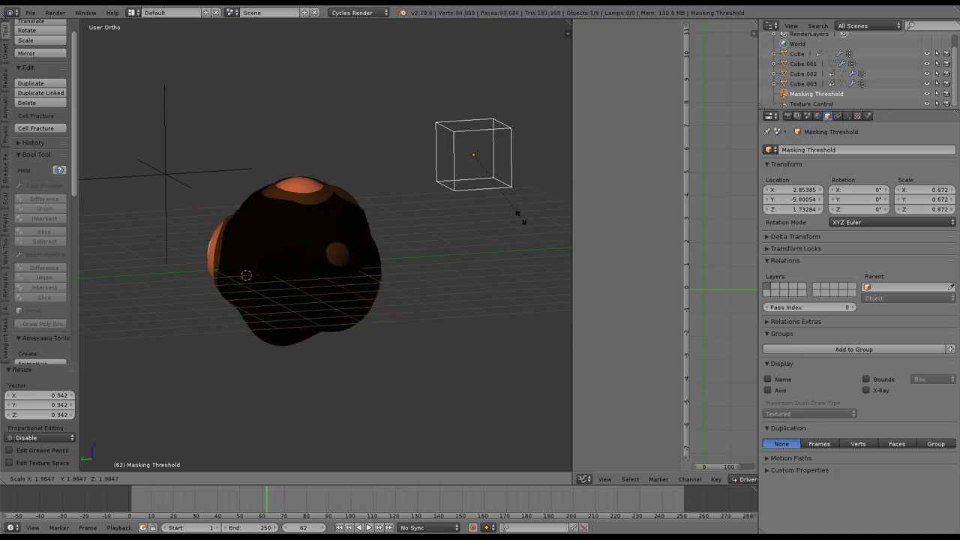
left_click(508, 207)
Move the Texture Control Empty by about -0.59, -4.66, 1.69 in X, Y, Z and scale it down to about 1.1.
scroll(567, 198, "down", 2)
middle_click_drag(507, 208, 417, 255)
right_click(283, 263)
right_click(393, 269)
key("g")
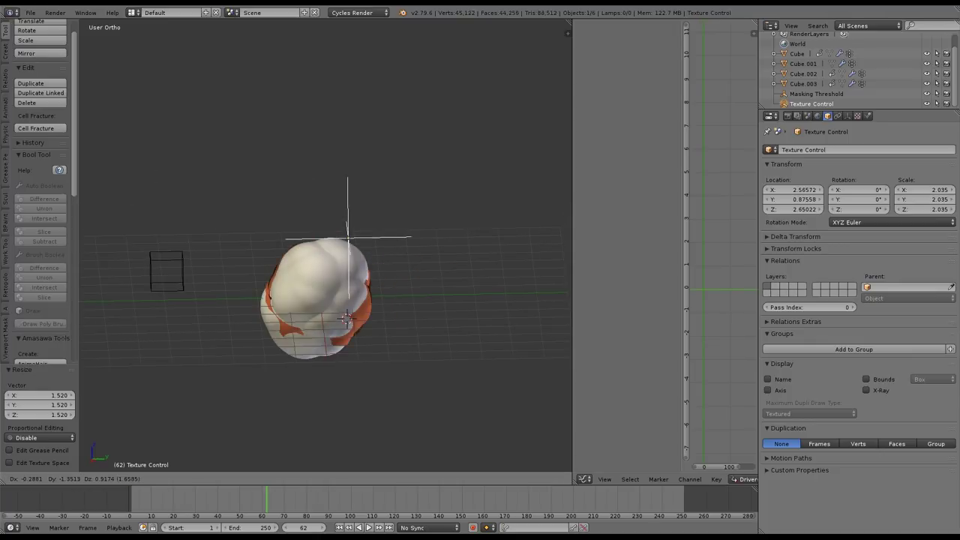
left_click(271, 202)
key("s")
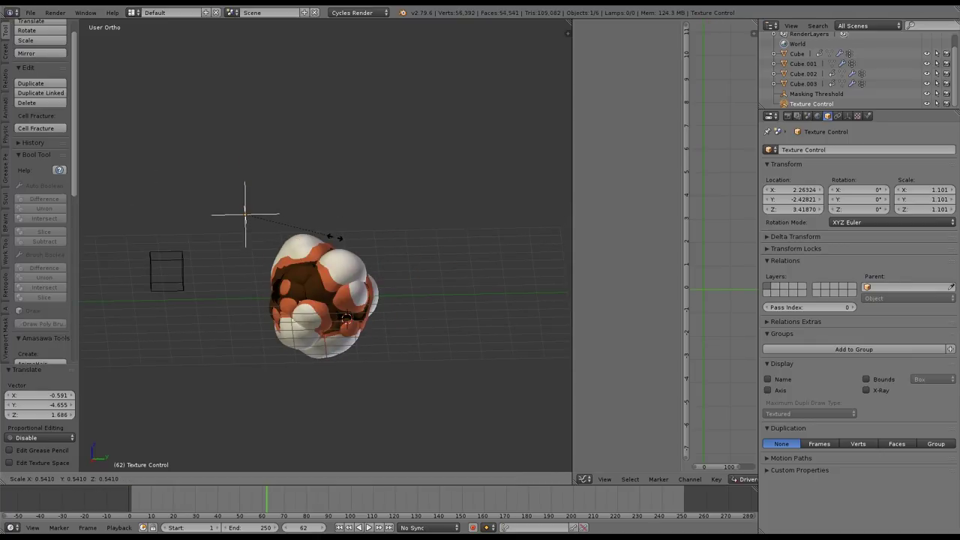
left_click(330, 238)
Reposition the Texture Control Empty at about X 2.30, Y -6.42, Z 2.87 and scale it to about 1.5.
middle_click_drag(330, 237, 378, 245, "shift")
key("g")
left_click(311, 242)
key("s")
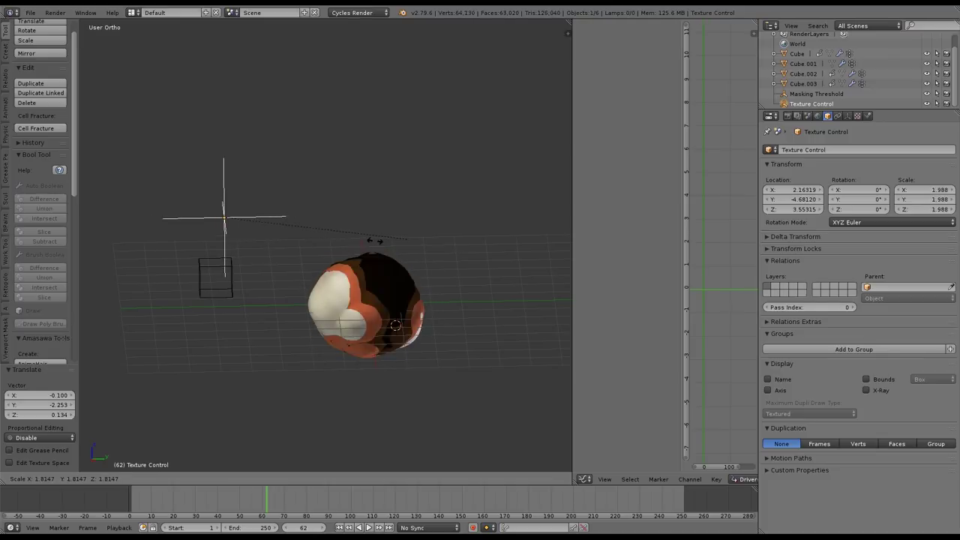
left_click(360, 240)
key("g")
left_click(171, 240)
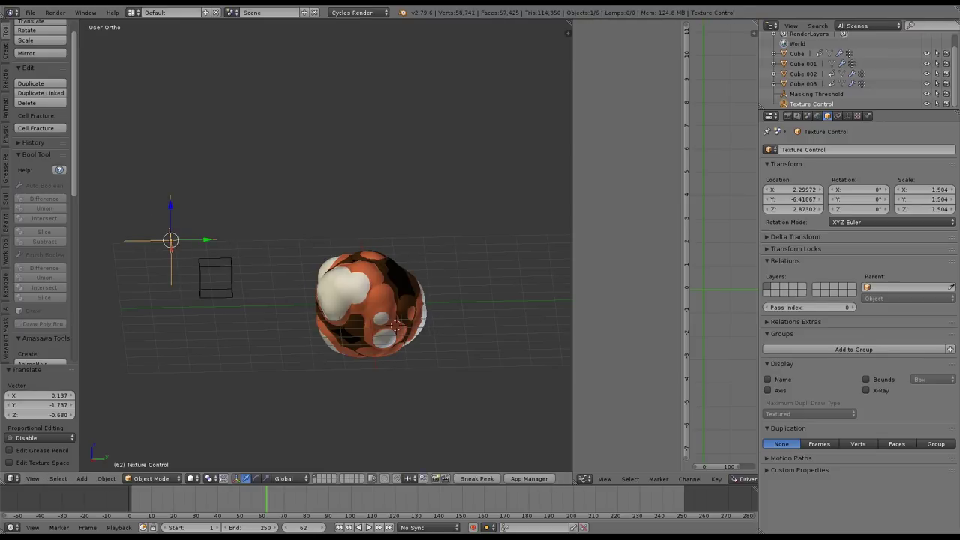
Move the Masking Threshold Empty to about X 2.25, Y -3.45, Z 4.11 and try scaling it to test the masking.
right_click(215, 278)
key("g")
left_click(262, 201)
key("s")
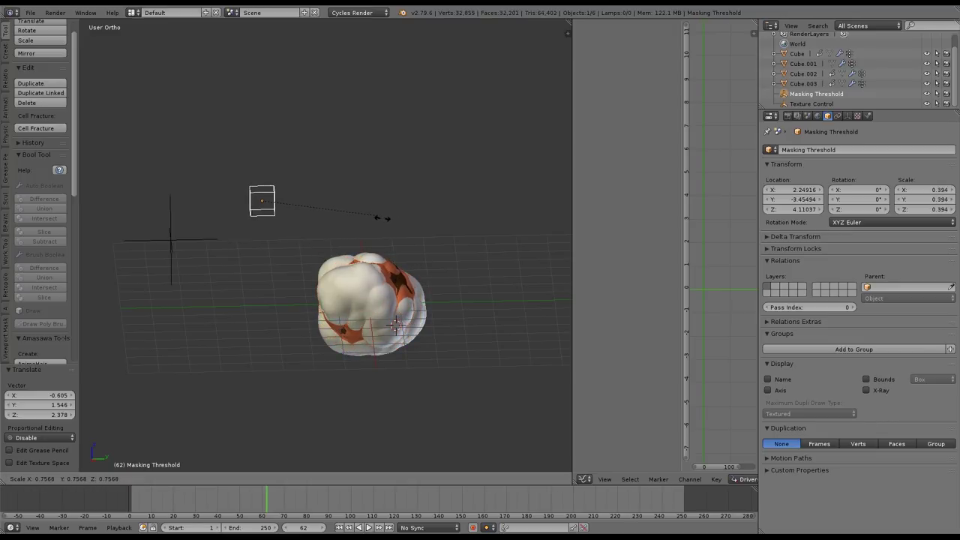
left_click(431, 241)
key("a")
key("a")
Duplicate the Texture Control Empty and offset the copy by about -1.62, 4.47, 2.83 in X, Y, Z.
middle_click_drag(431, 242, 443, 219, "shift")
right_click(409, 257)
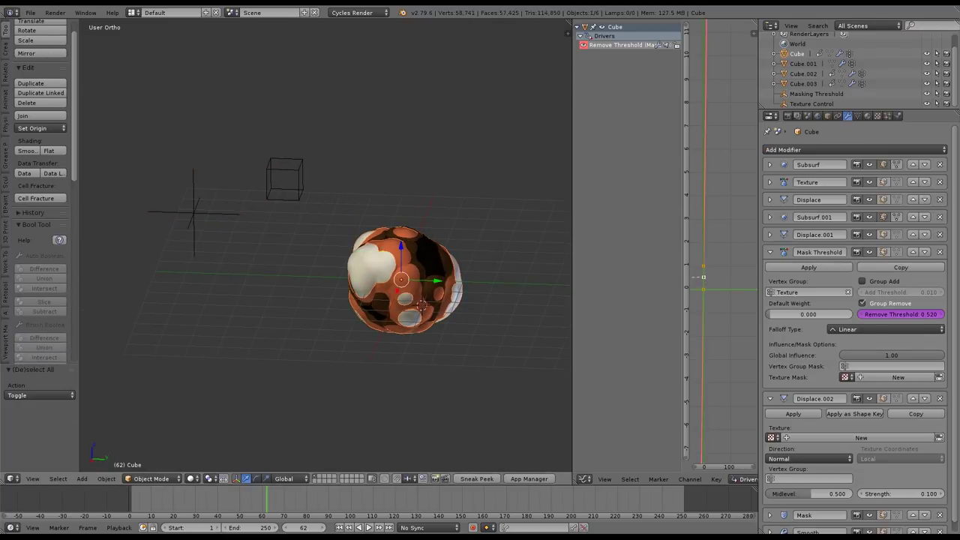
right_click(184, 217)
scroll(181, 219, "up", 2)
key("shift+d")
left_click(386, 83)
middle_click_drag(386, 83, 330, 118, "shift")
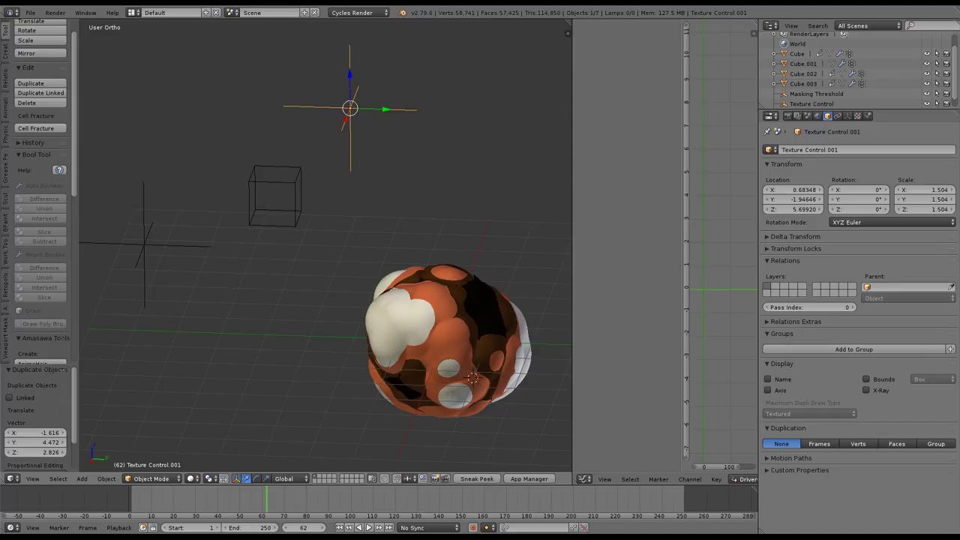
Select the Cube layer, widen the 3D viewport further and hide its tool shelf.
right_click(439, 305)
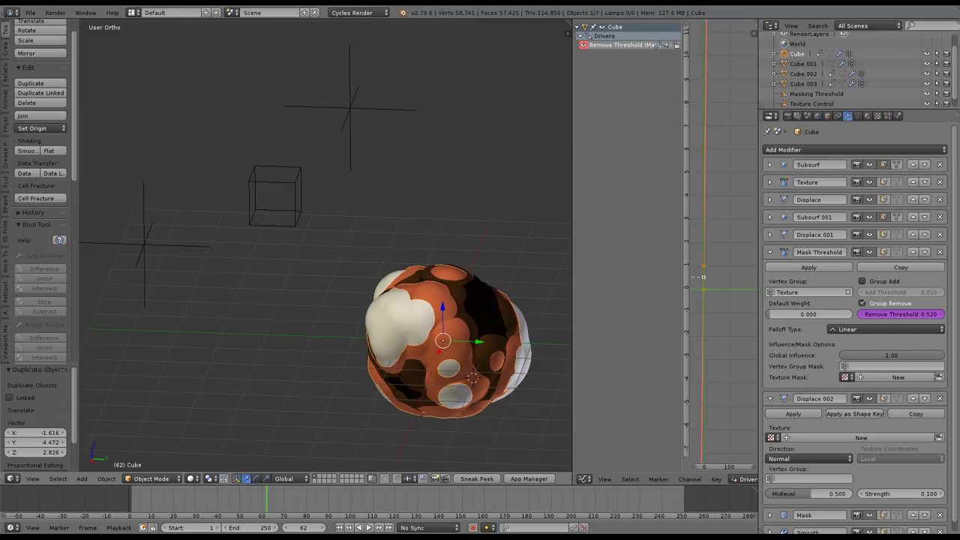
middle_click_drag(450, 323, 473, 291)
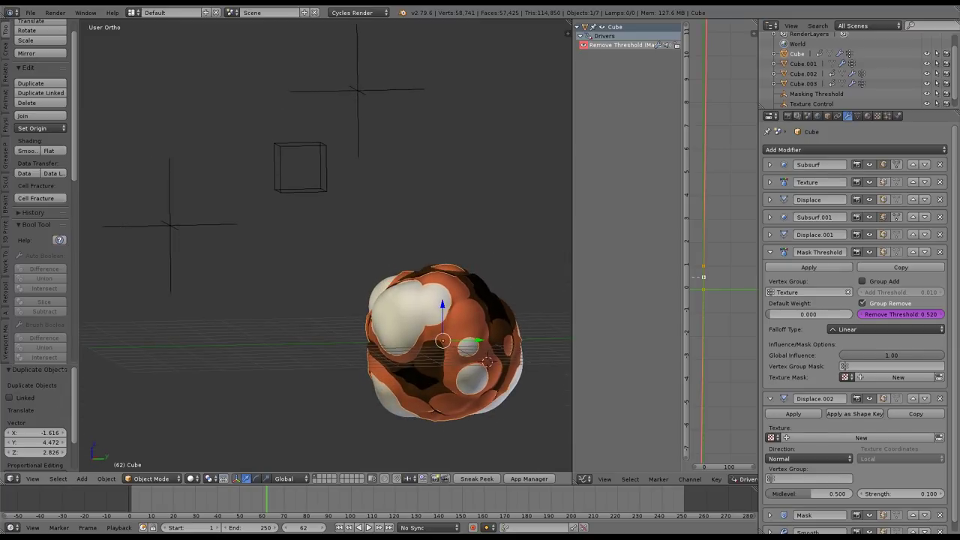
left_click_drag(572, 259, 724, 259)
scroll(628, 234, "down", 3)
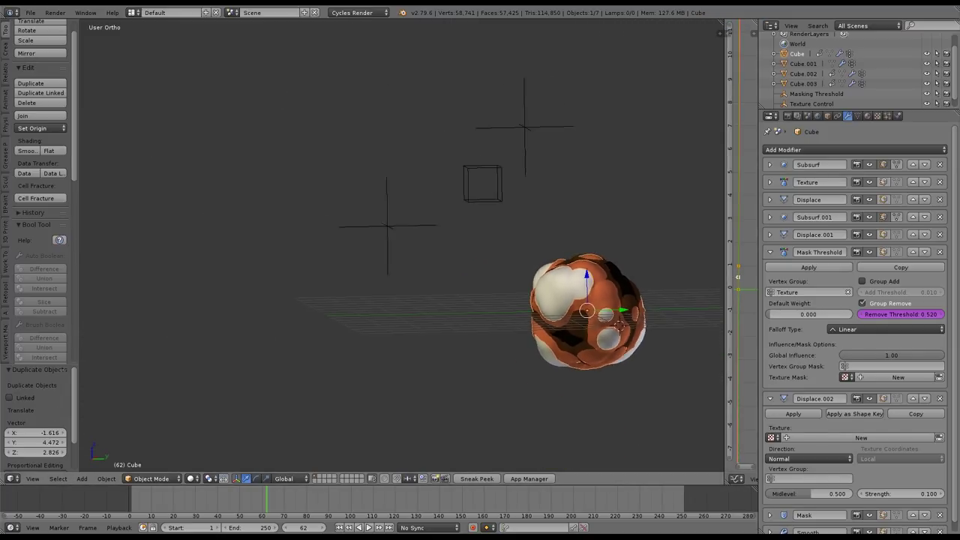
key("t")
middle_click_drag(628, 234, 445, 201, "shift")
scroll(480, 250, "up", 4)
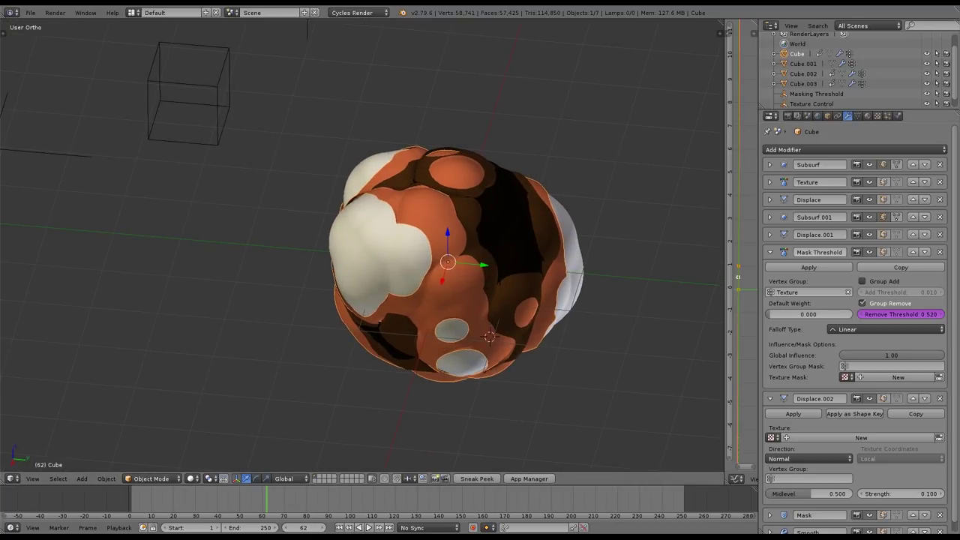
Collapse the Mask Threshold and Displace.002 modifier settings on the Cube and Cube.002 layers.
left_click(770, 252)
left_click(770, 270)
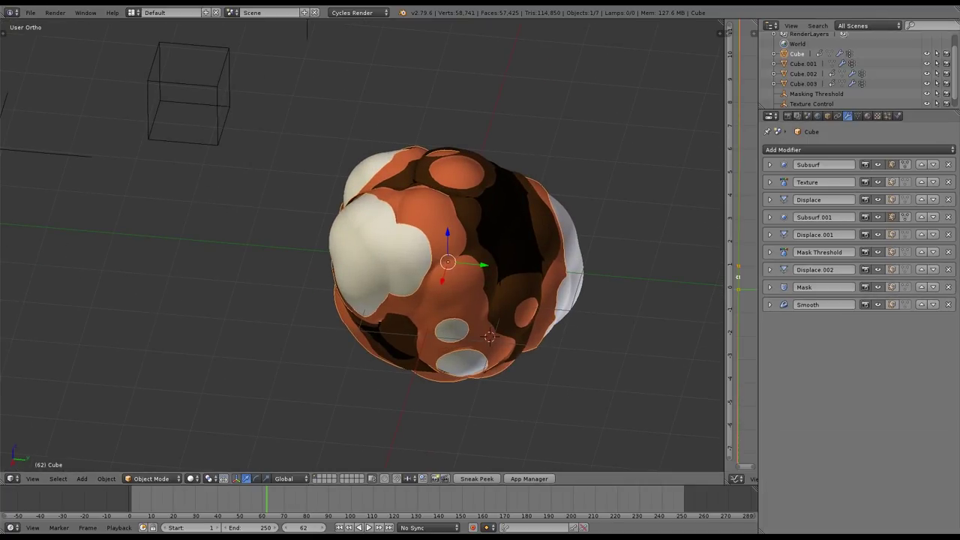
left_click(803, 64)
left_click(803, 73)
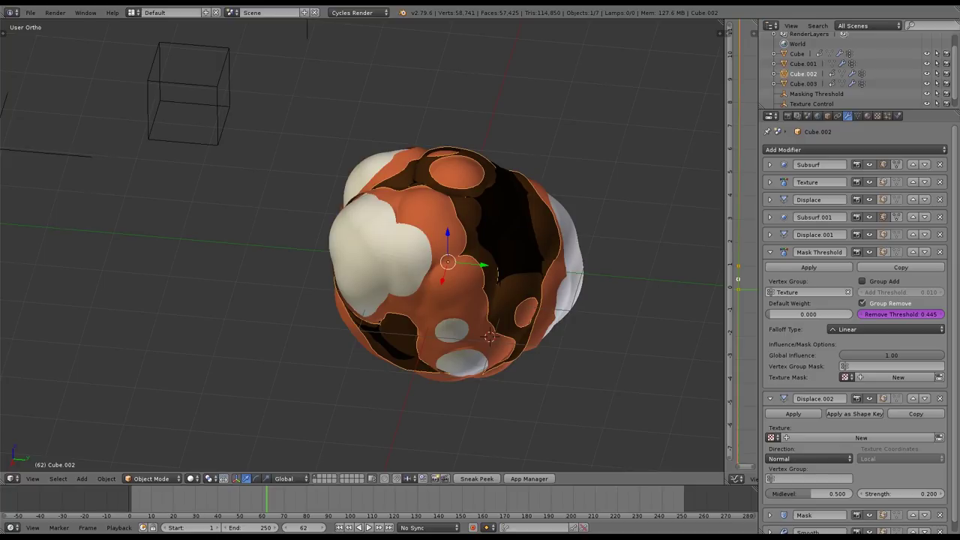
left_click(770, 252)
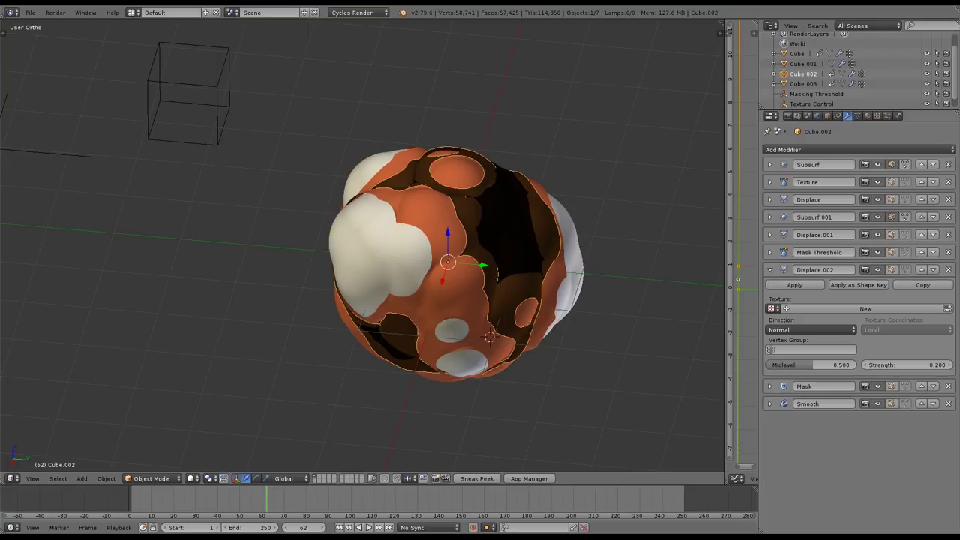
left_click(769, 269)
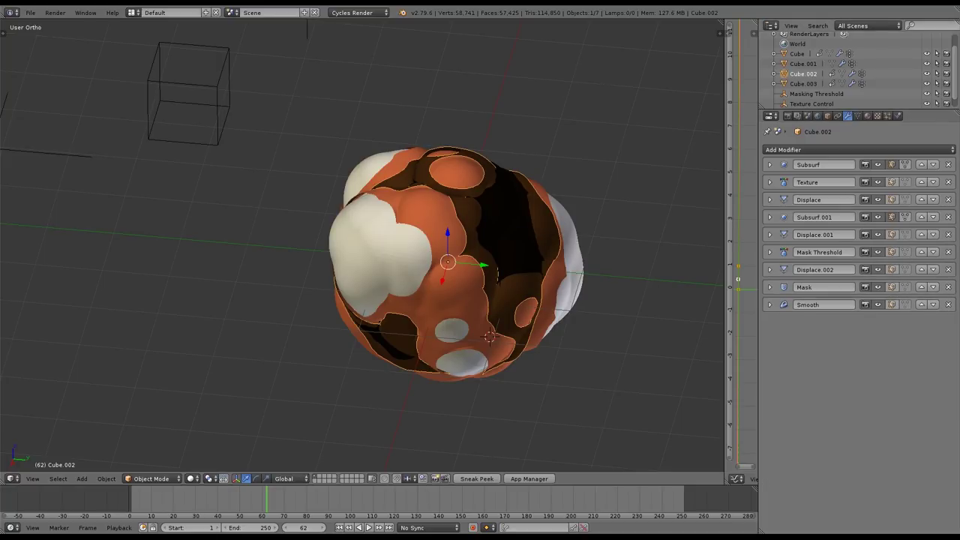
Isolate Cube.001 by hiding the Cube, Cube.002 and Cube.003 layers, keeping Cube.001 selected.
left_click(797, 54)
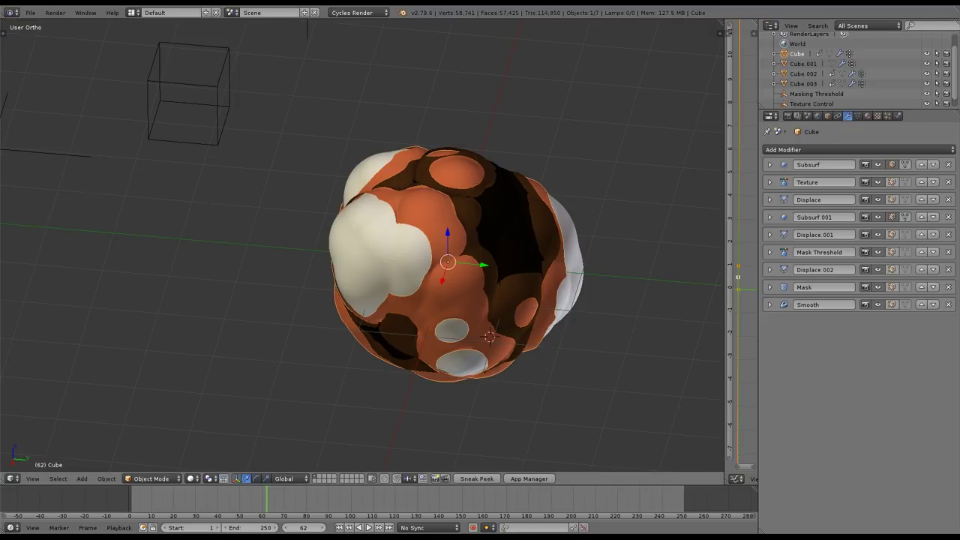
left_click(803, 63)
scroll(317, 218, "down", 1)
scroll(318, 217, "down", 3)
key("b")
left_click_drag(337, 51, 213, 144)
key("b")
left_click_drag(196, 153, 142, 198)
scroll(401, 275, "up", 2)
right_click(412, 282)
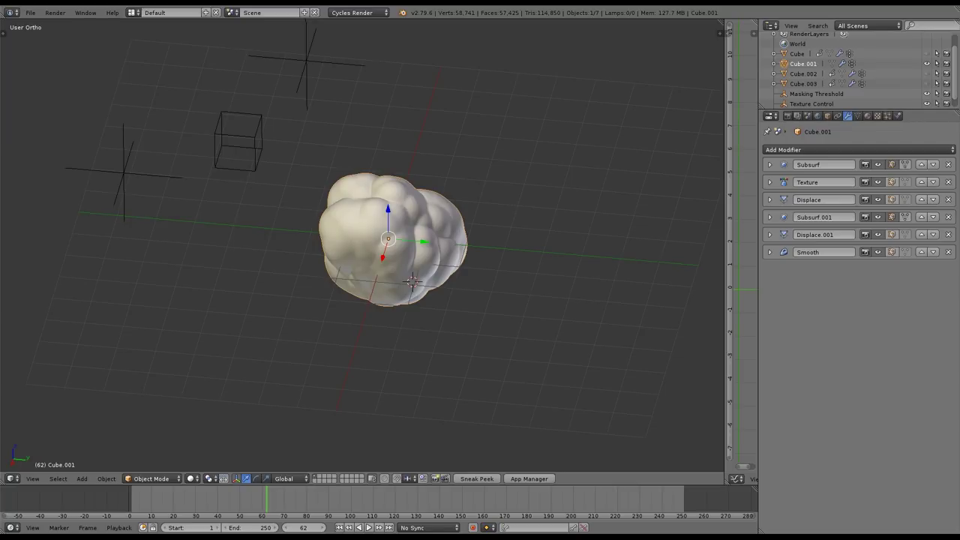
Rename the Cube.001 object as Center.
double_click(803, 63)
type("Center")
key("Return")
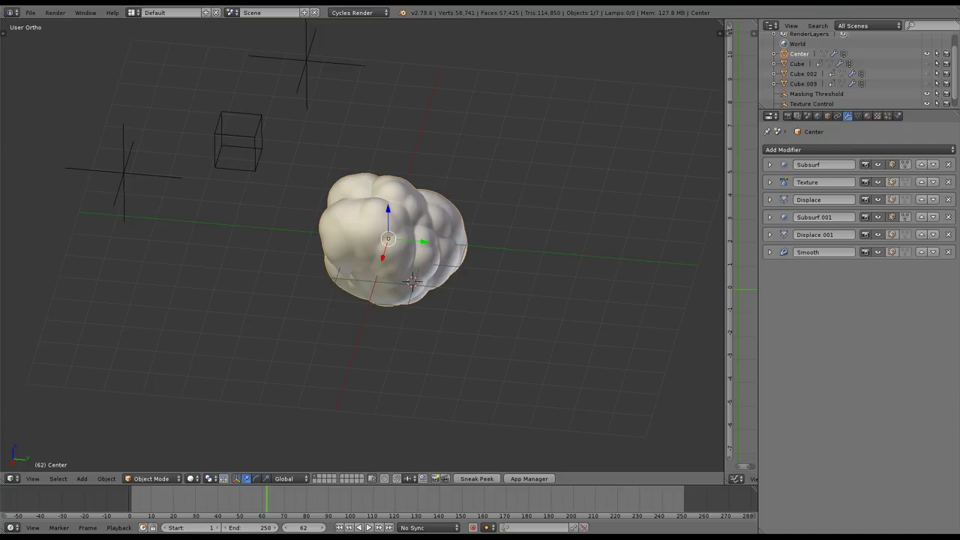
Unhide the Cube layer and rename it as First Layer.
left_click(797, 64)
left_click(927, 64)
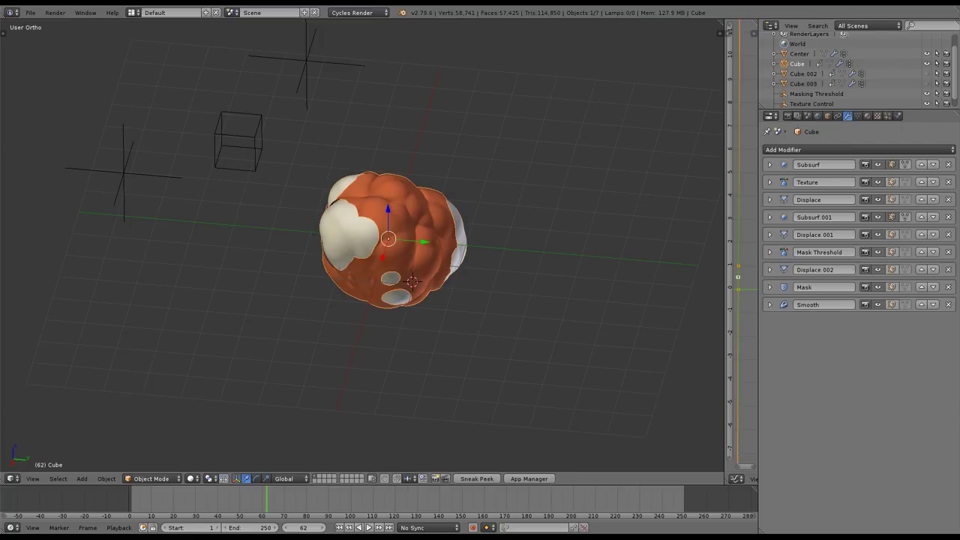
double_click(797, 64)
type("R")
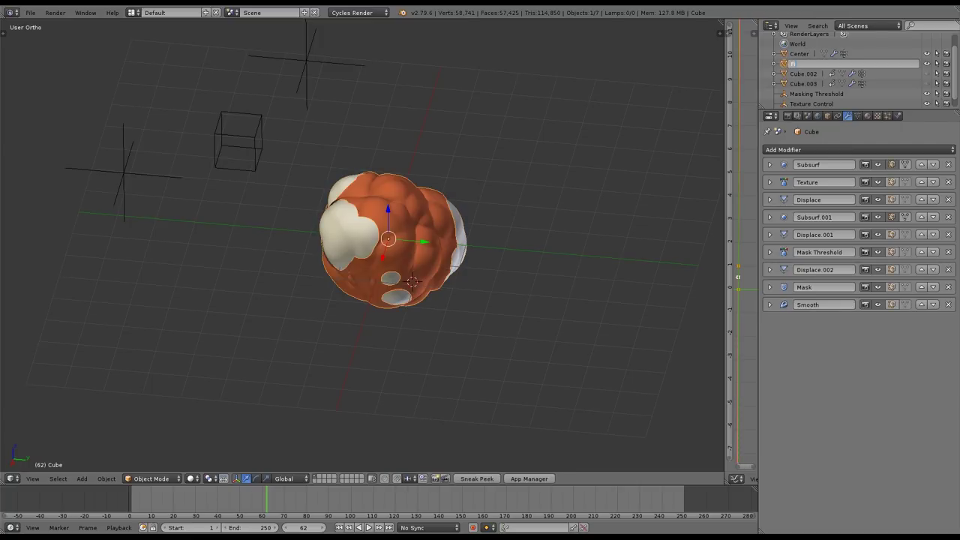
type("irst Layer")
key("Return")
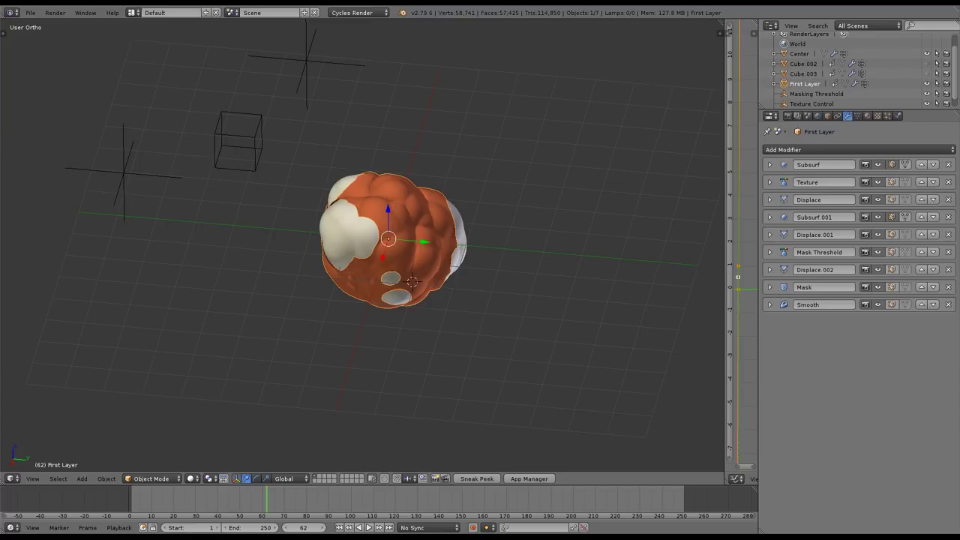
Duplicate First Layer's Texture modifier and set the copy's vertex group to Hi Detail.
left_click(803, 64)
right_click(351, 194)
scroll(350, 193, "up", 4)
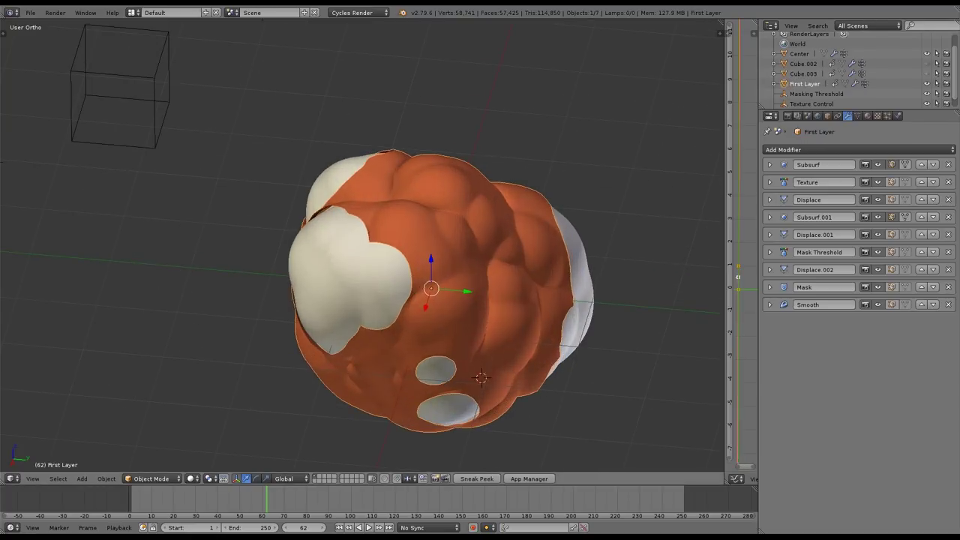
middle_click_drag(351, 194, 359, 180, "shift")
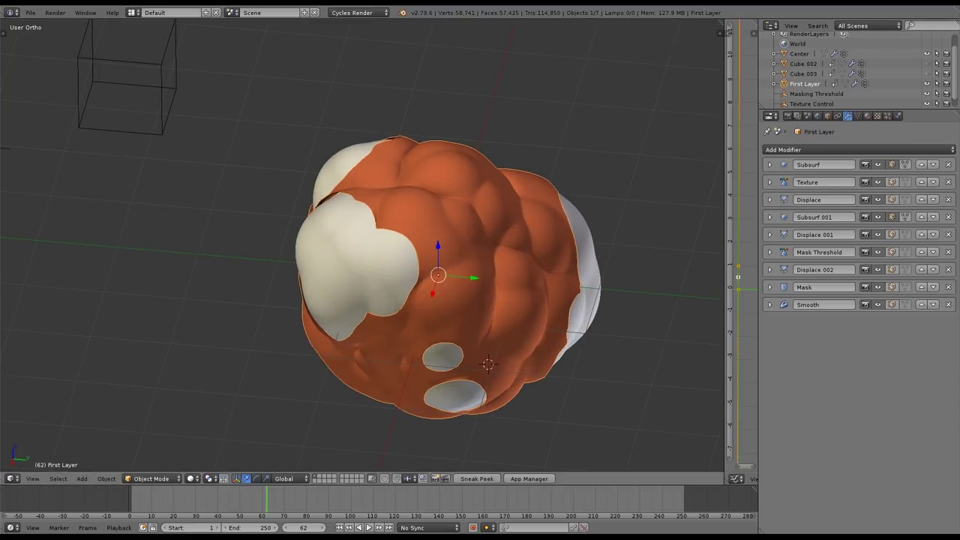
left_click(859, 149)
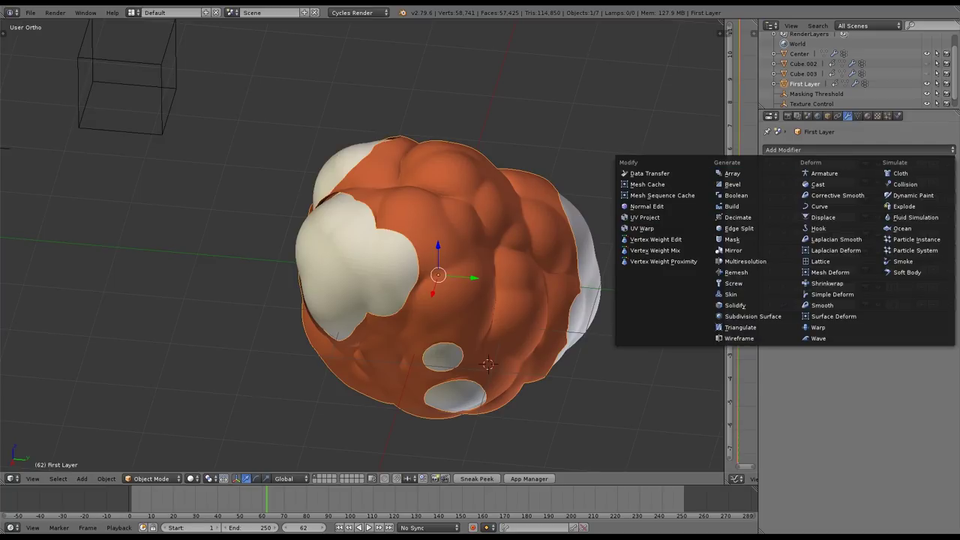
left_click(656, 239)
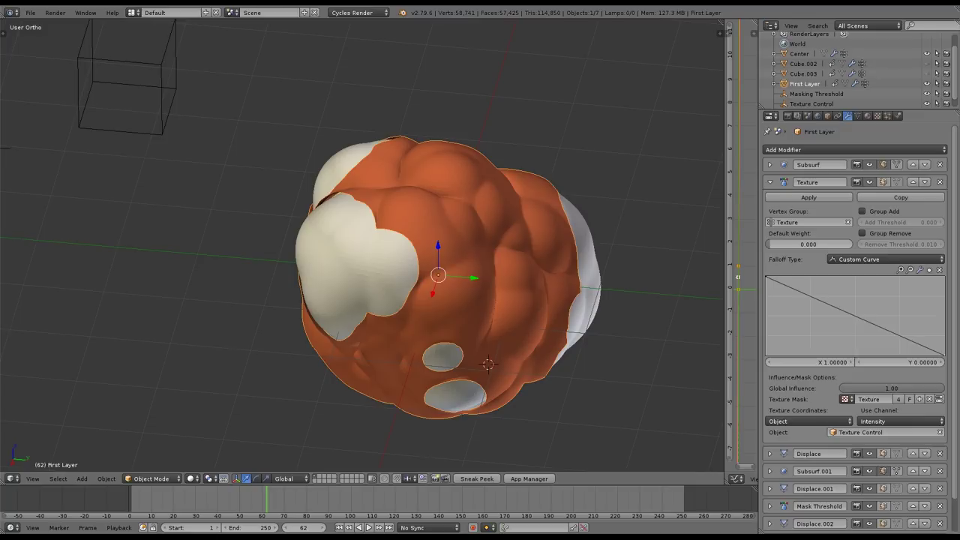
left_click(770, 182)
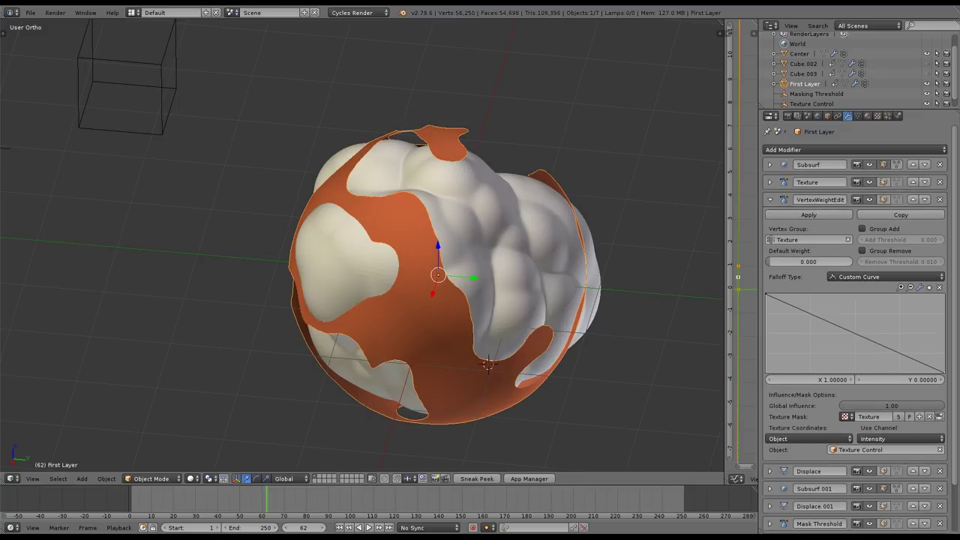
left_click(806, 239)
left_click(810, 254)
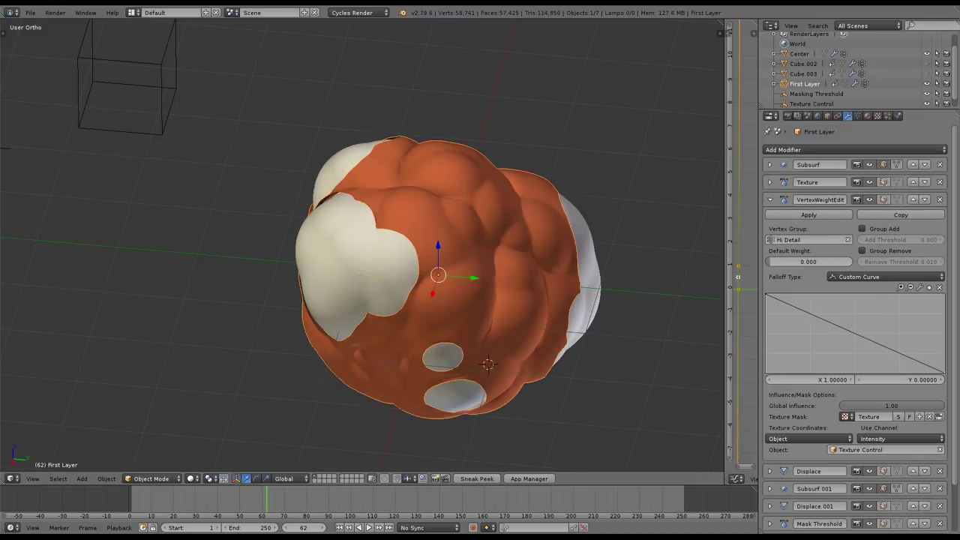
Assign the duplicated Texture Control Empty as the VertexWeightEdit modifier's texture object and rename that Empty as Hi Detail Control.
scroll(479, 201, "down", 4)
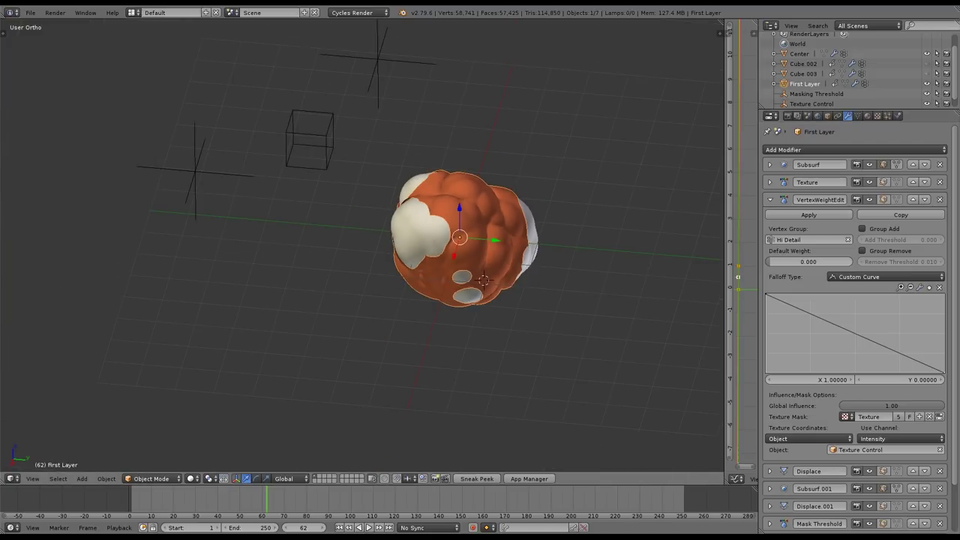
left_click(939, 449)
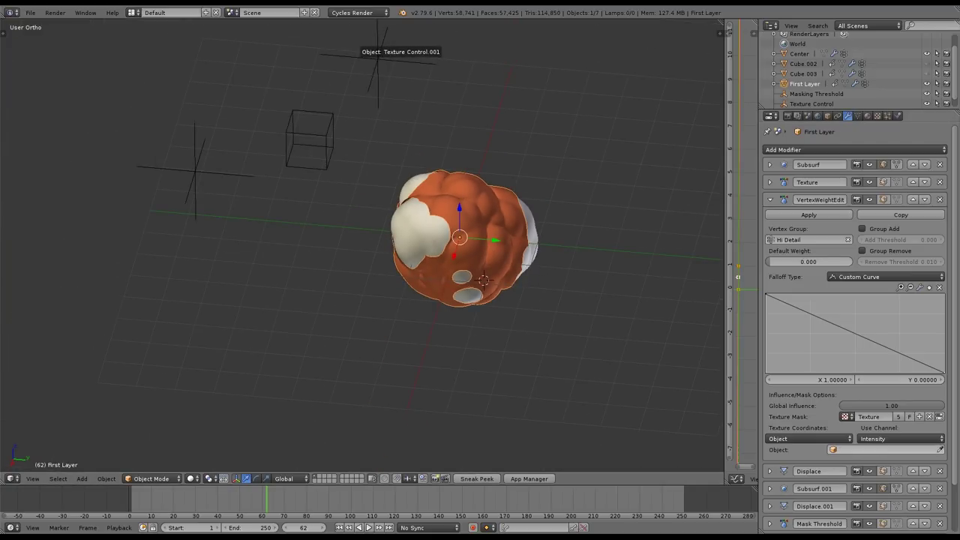
right_click(377, 58)
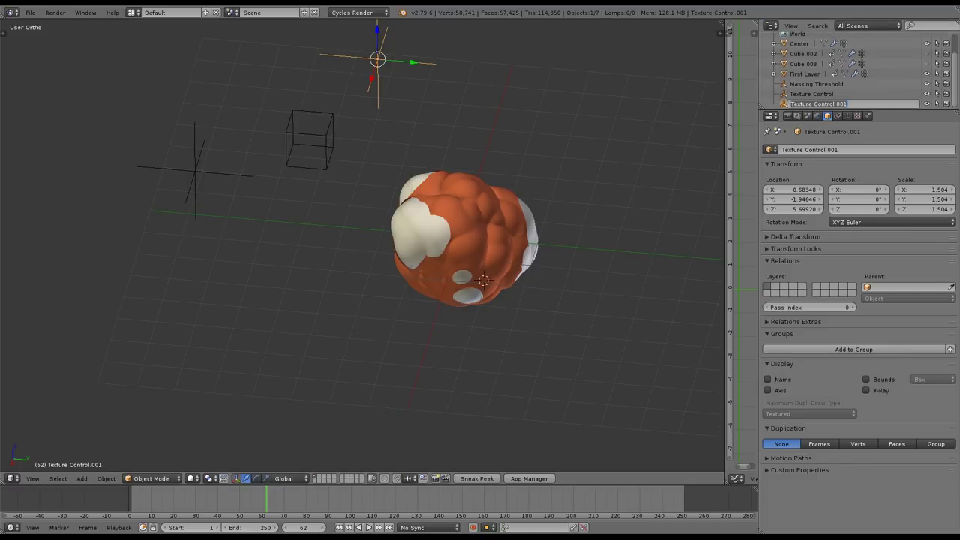
type("Hi Detail Control")
key("Return")
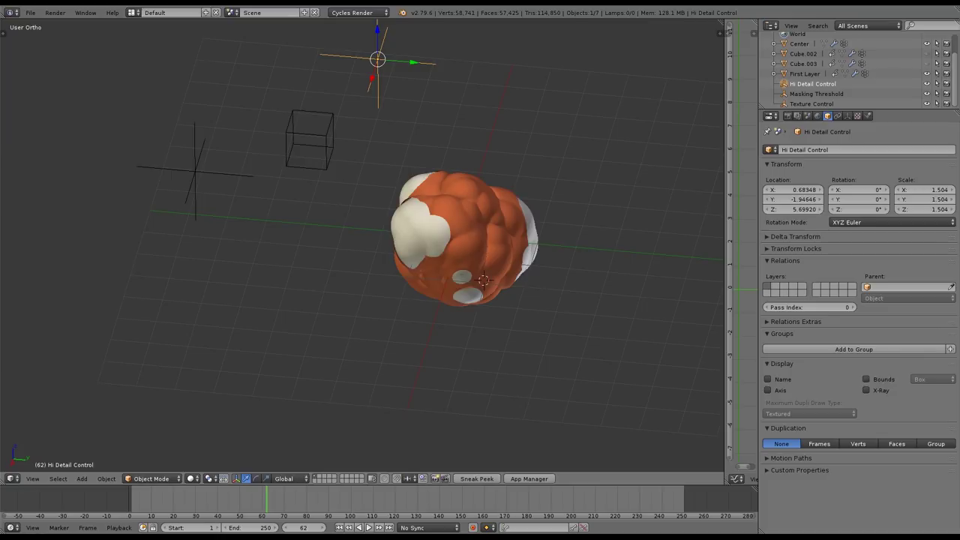
Switch First Layer to Weight Paint mode and examine the weights of its Hi Detail vertex group.
right_click(491, 217)
scroll(476, 191, "up", 3)
key("ctrl+Tab")
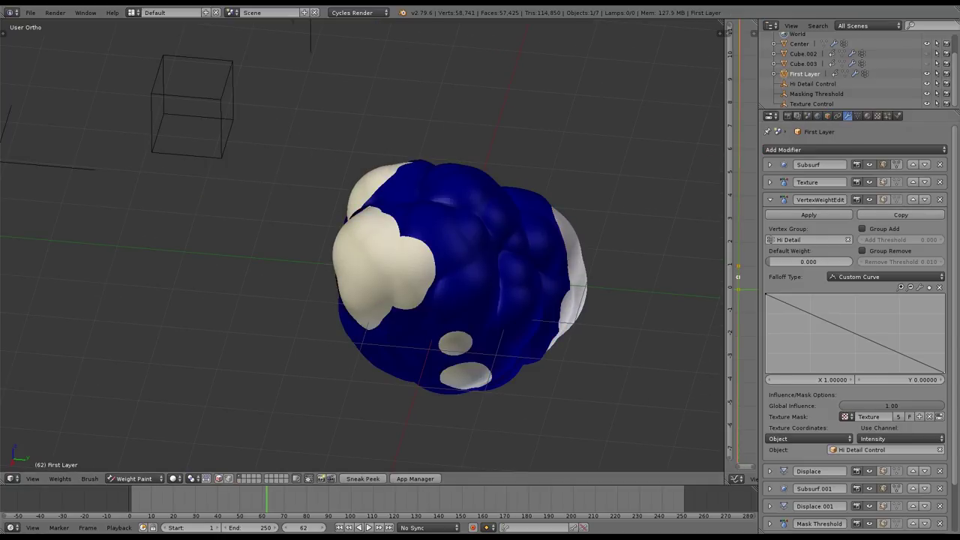
left_click(857, 116)
left_click(789, 256)
middle_click_drag(717, 174, 698, 155)
scroll(698, 154, "down", 2)
middle_click_drag(467, 51, 458, 117, "shift")
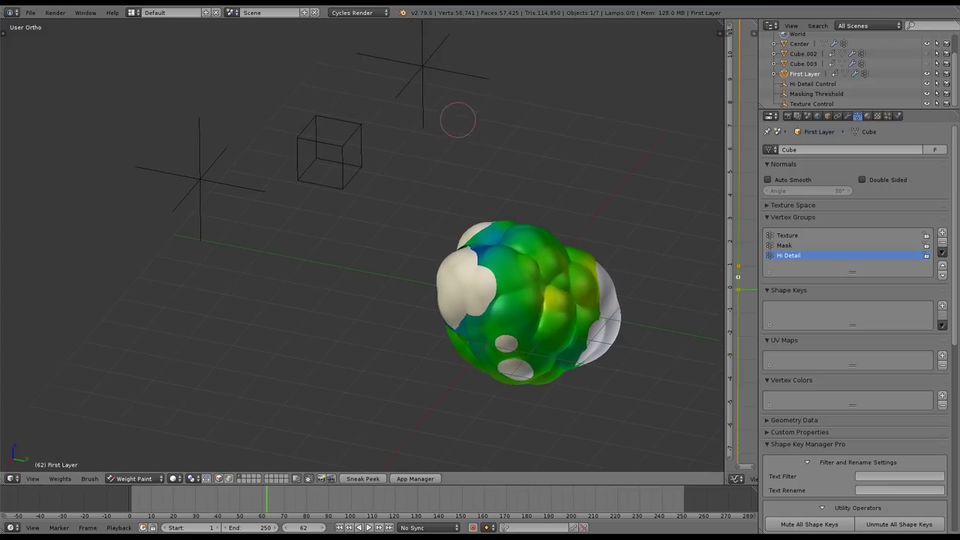
Scale down the Hi Detail Control Empty in Object Mode and return First Layer to Weight Paint mode.
key("ctrl+Tab")
right_click(442, 66)
key("s")
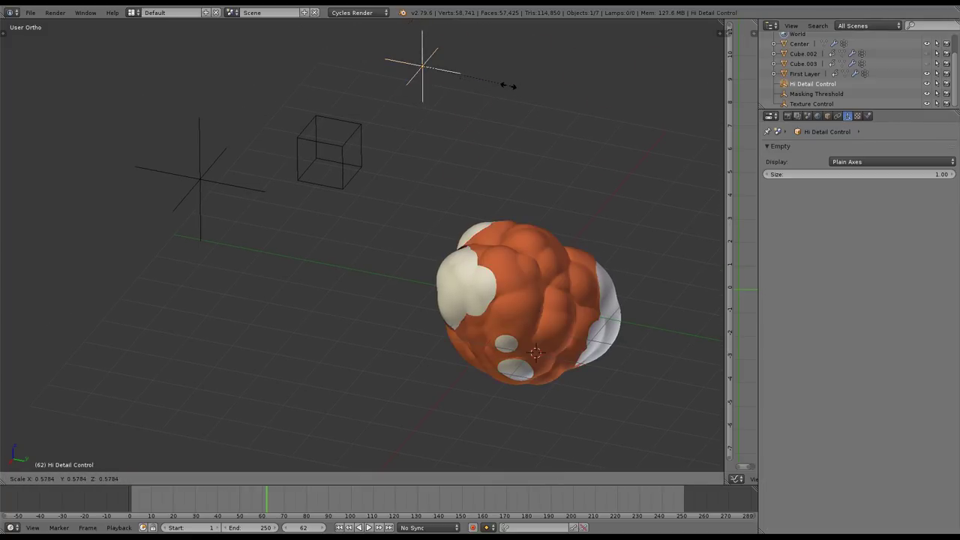
left_click(488, 81)
right_click(525, 243)
key("ctrl+Tab")
scroll(528, 245, "up", 3)
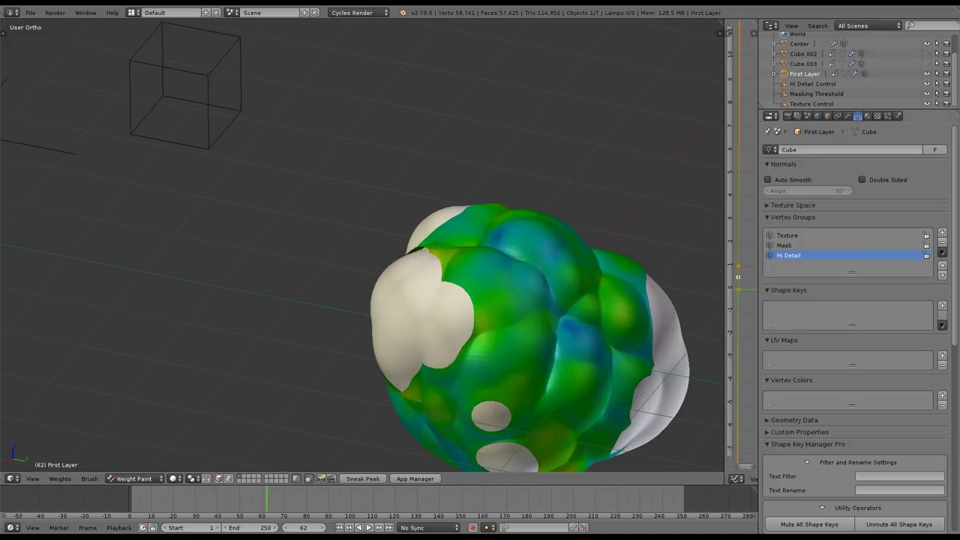
Show First Layer's modifier stack and collapse all of its modifiers.
left_click(847, 115)
left_click(769, 164, "ctrl")
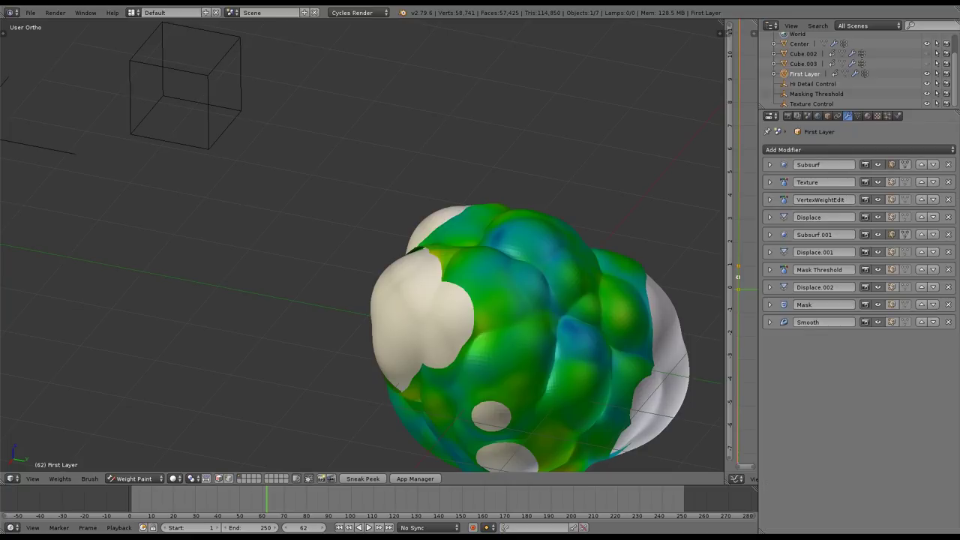
left_click(825, 149)
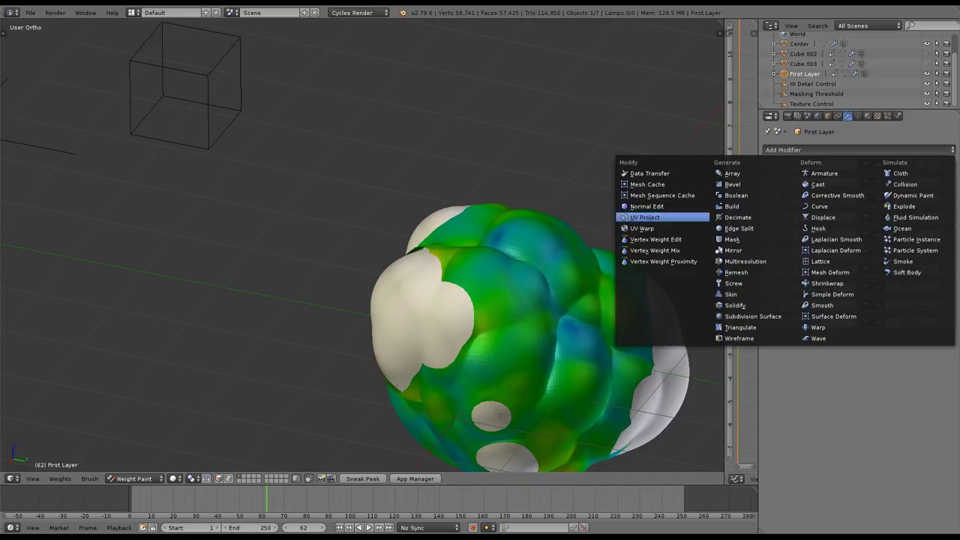
left_click(769, 270)
left_click(769, 270)
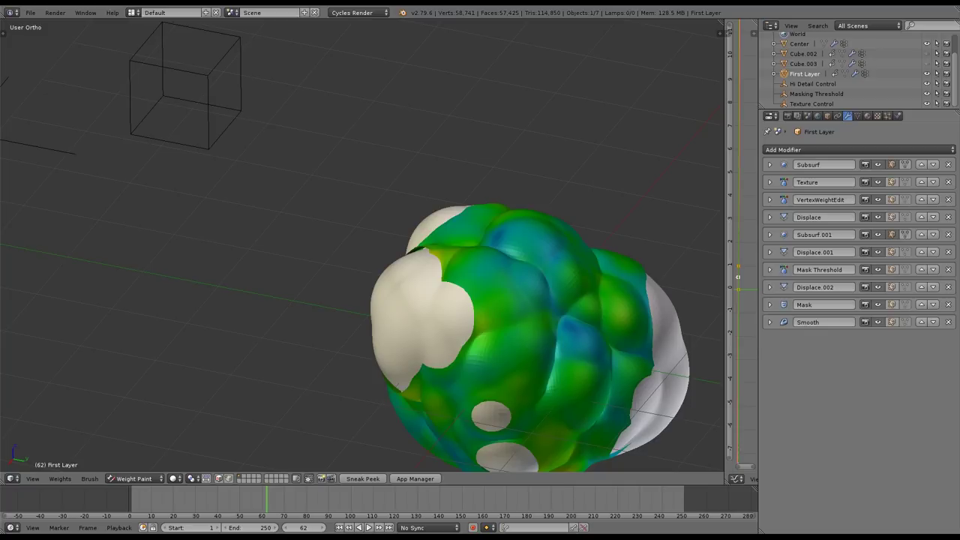
Add a Vertex Weight Mix modifier to First Layer and move it up to sit directly above Mask Threshold.
left_click(824, 149)
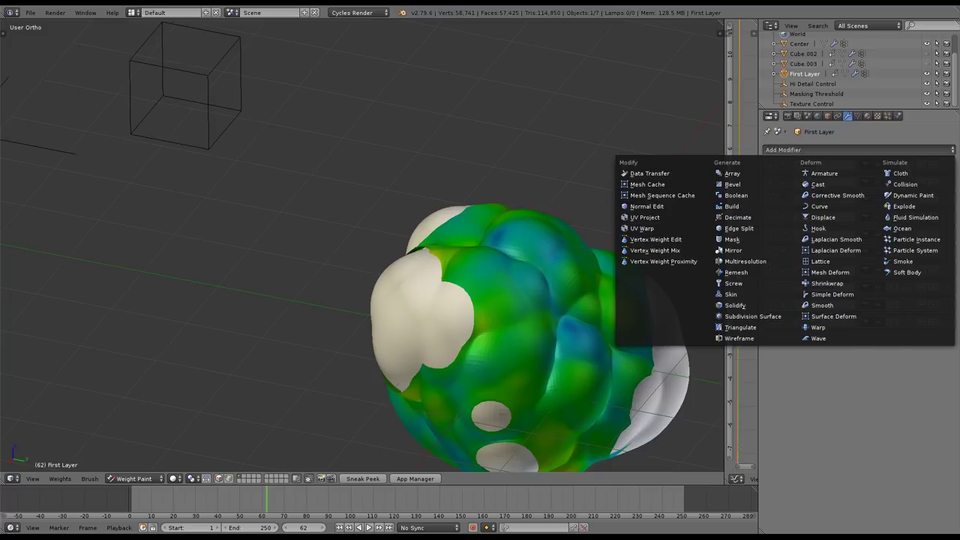
left_click(652, 250)
scroll(921, 339, "down", 1)
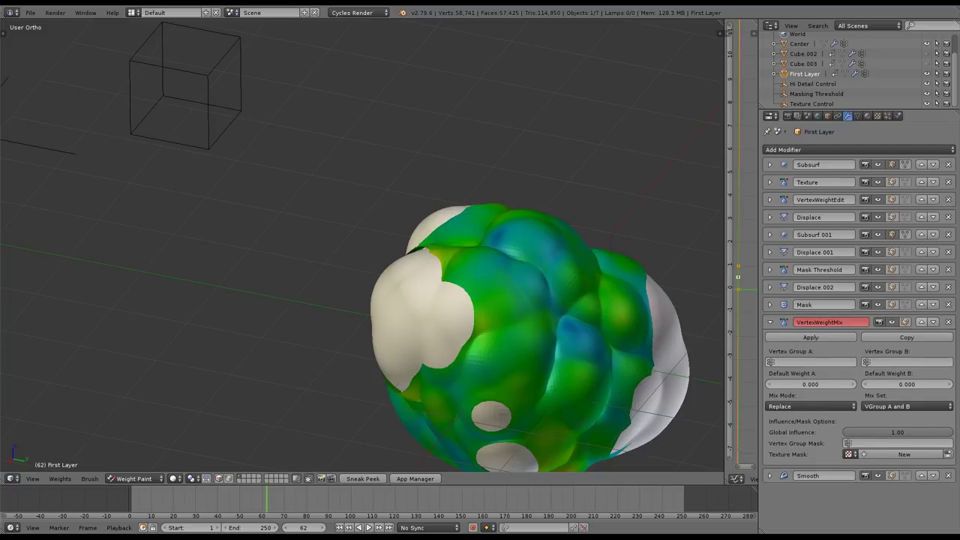
left_click(920, 322)
left_click(921, 304)
left_click(920, 286)
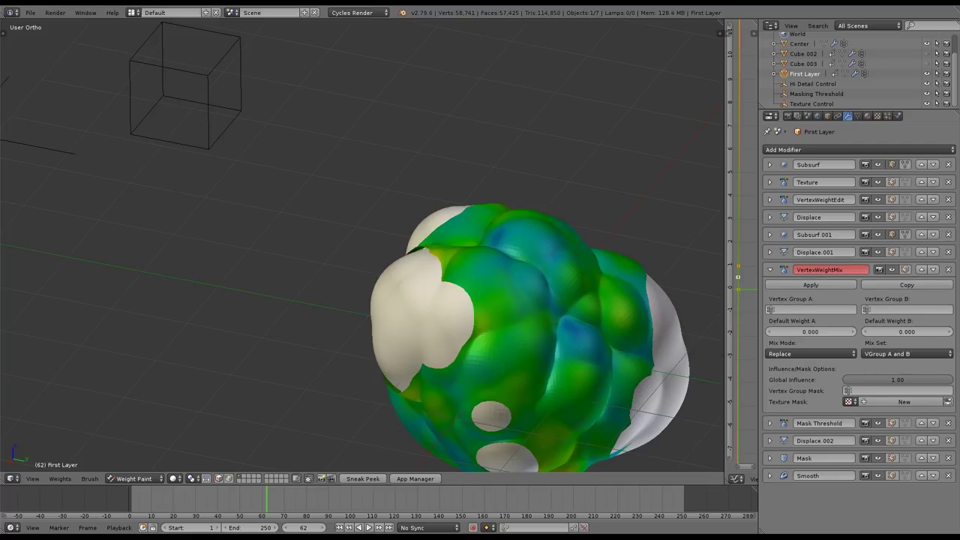
Set the Vertex Weight Mix modifier's Vertex Group A to Texture and Vertex Group B to Hi Detail.
left_click(810, 309)
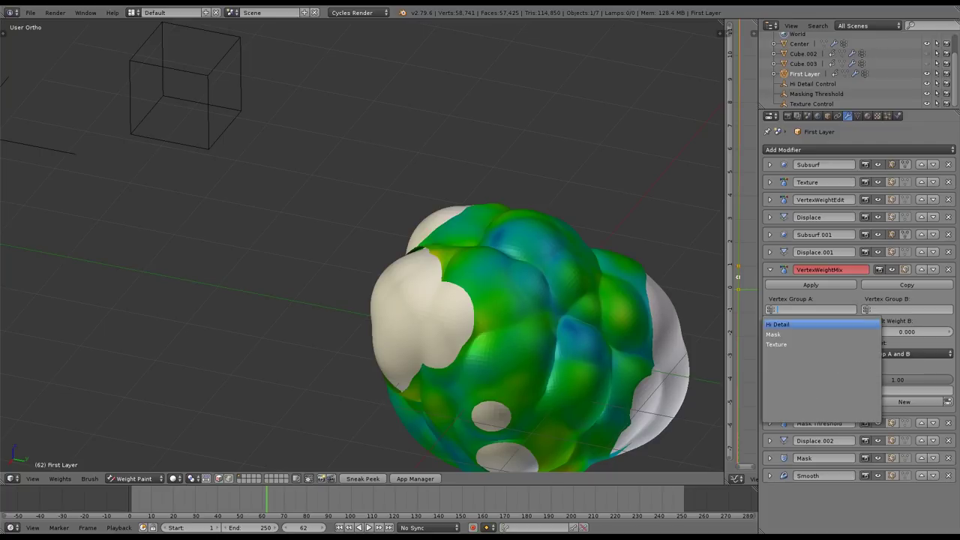
left_click(808, 344)
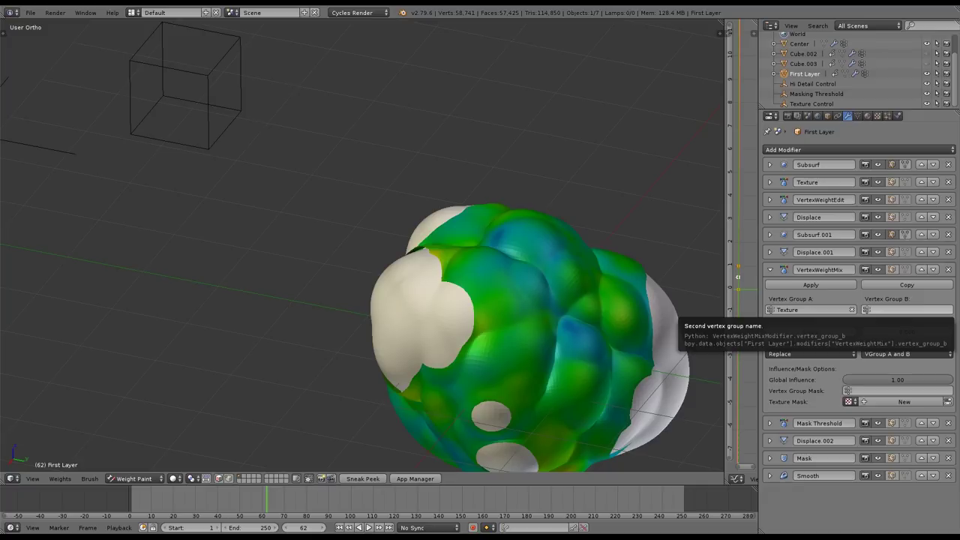
left_click(907, 309)
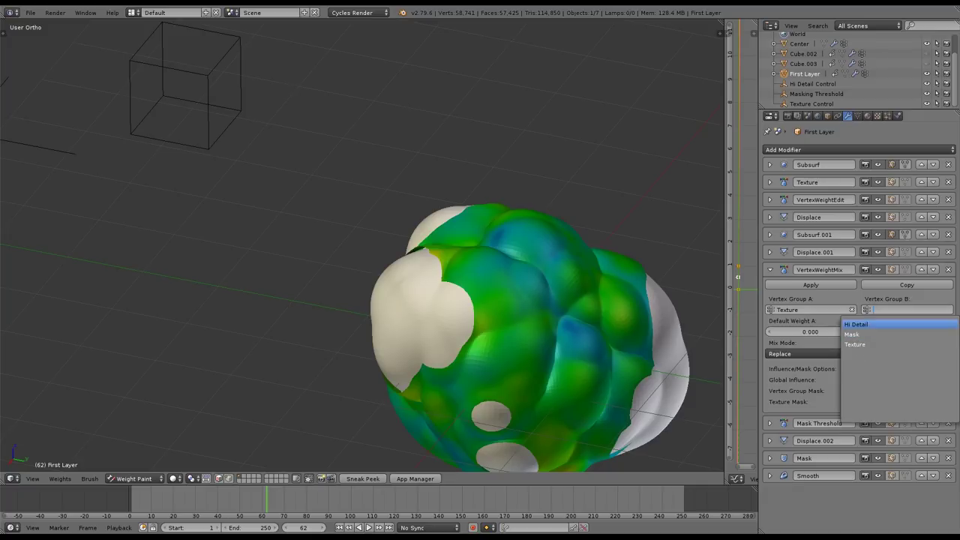
key("Return")
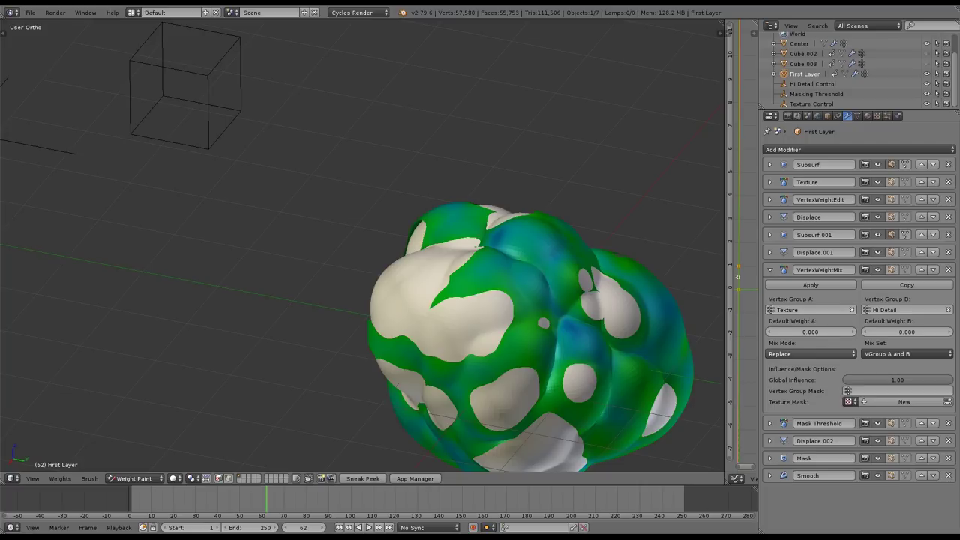
Set the Vertex Weight Mix modifier's Mix Set to All and its Mix Mode to Subtract.
left_click(811, 353)
left_click(906, 353)
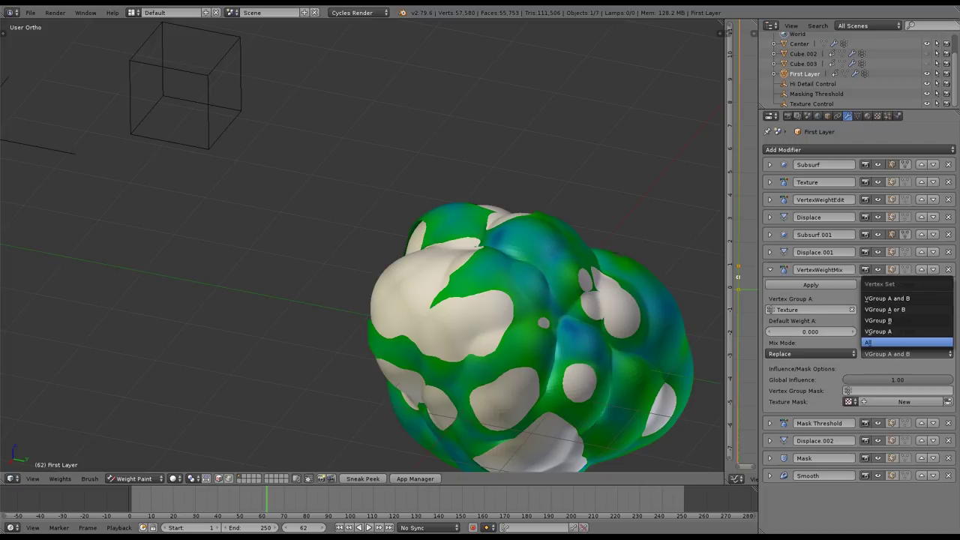
left_click(907, 342)
left_click(811, 353)
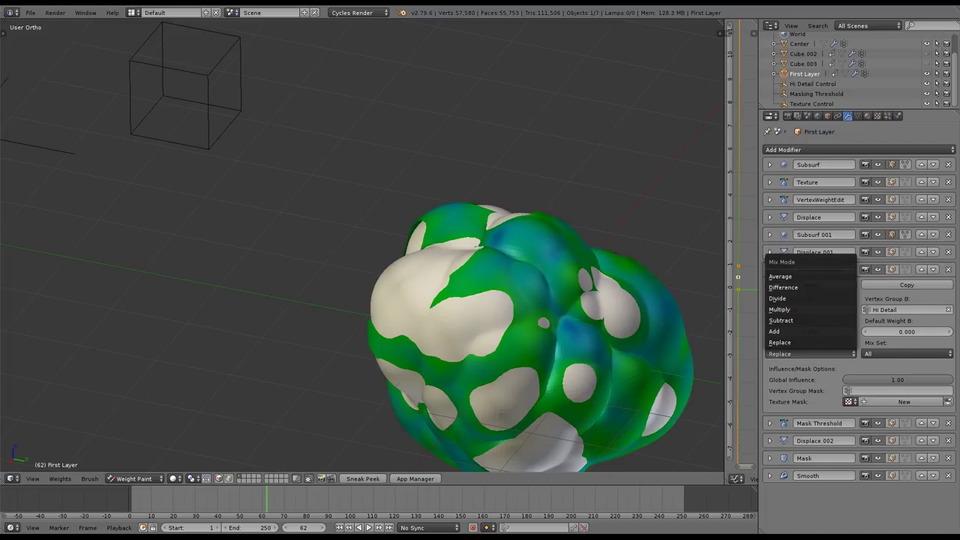
left_click(780, 321)
Make Texture the active vertex group to examine its weights on First Layer, and return to the modifier stack in Object Mode.
scroll(542, 289, "down", 2)
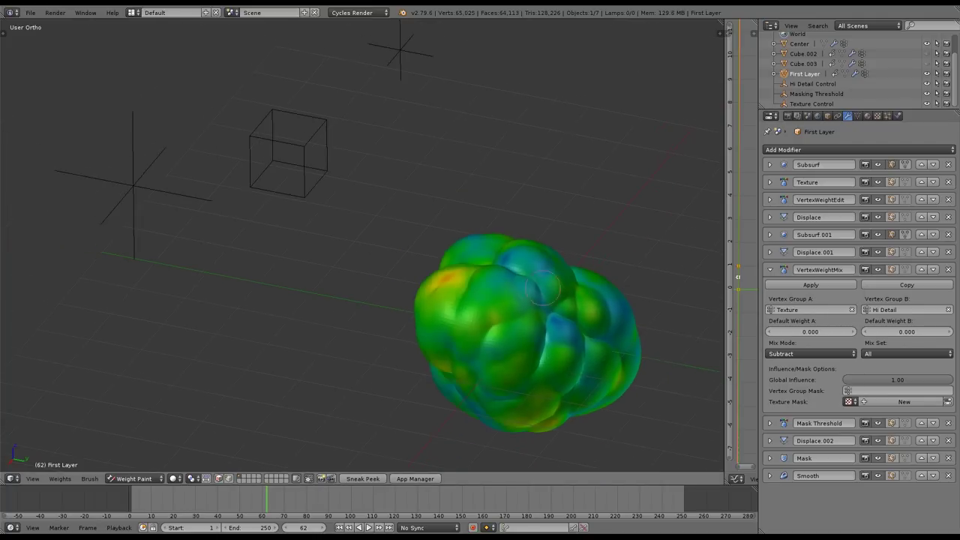
key("KP_Decimal")
left_click(856, 115)
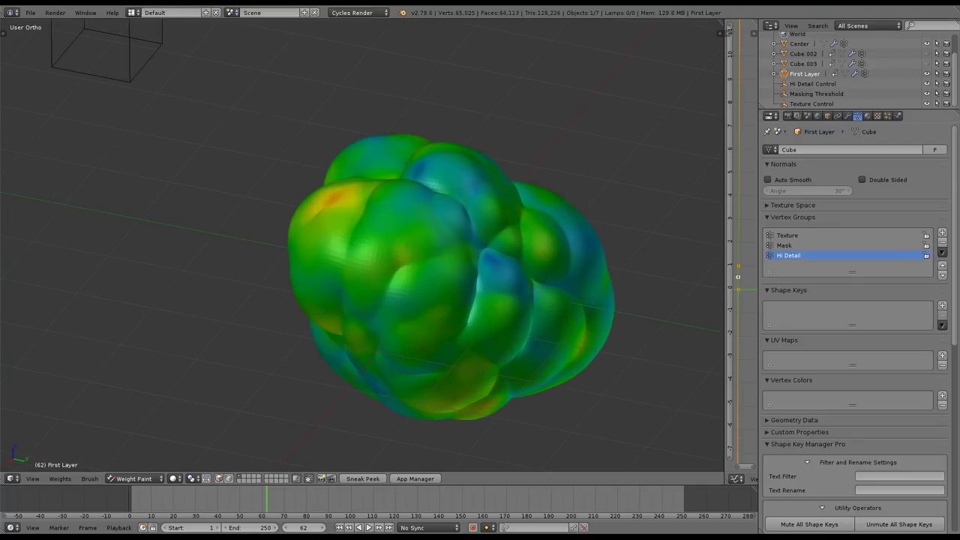
left_click(787, 236)
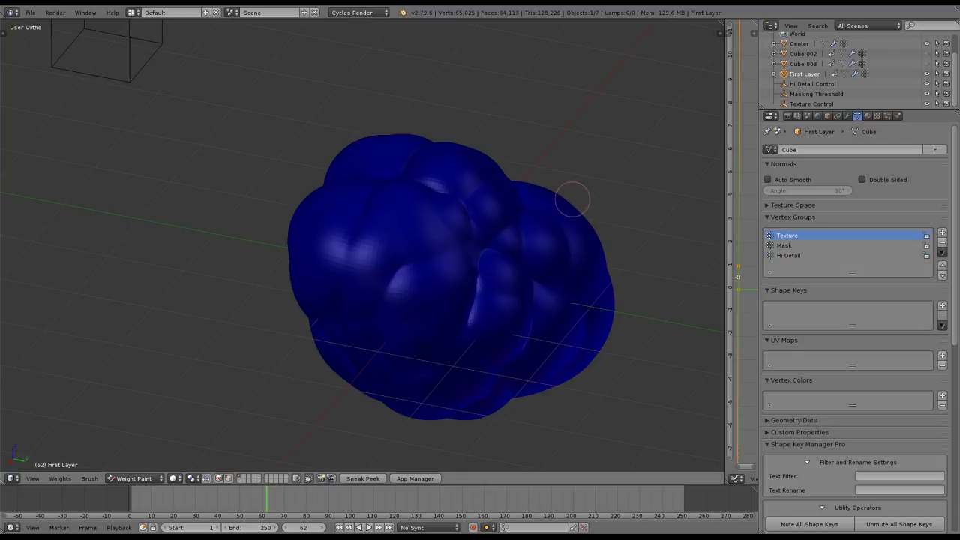
left_click(847, 116)
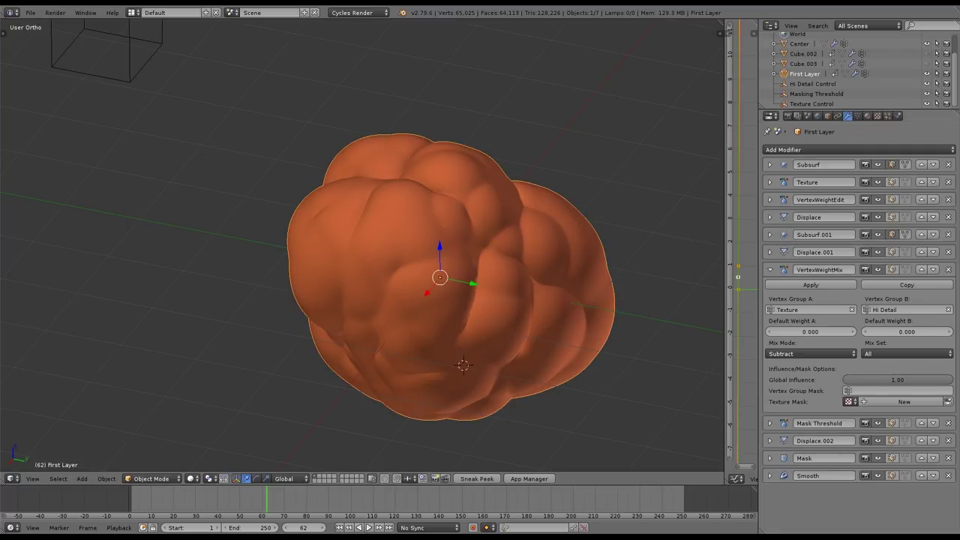
Set the Vertex Weight Mix modifier's Mix Mode to Add and its Global Influence to 0.15.
left_click(809, 353)
left_click(776, 331)
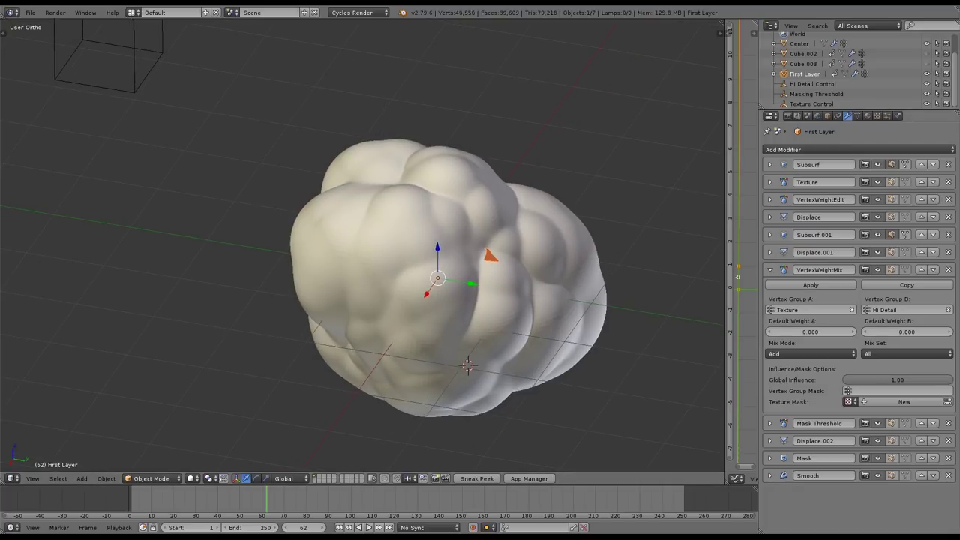
left_click_drag(896, 379, 861, 379)
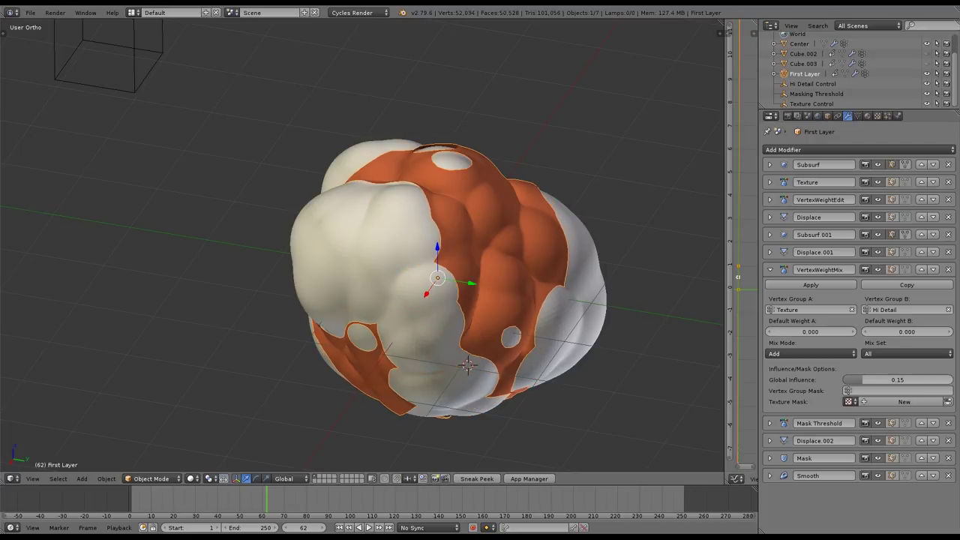
Scale up the Masking Threshold Empty to a scale of about 0.58.
middle_click_drag(486, 241, 533, 272)
scroll(534, 272, "down", 3)
right_click(319, 246)
middle_click_drag(525, 335, 577, 371)
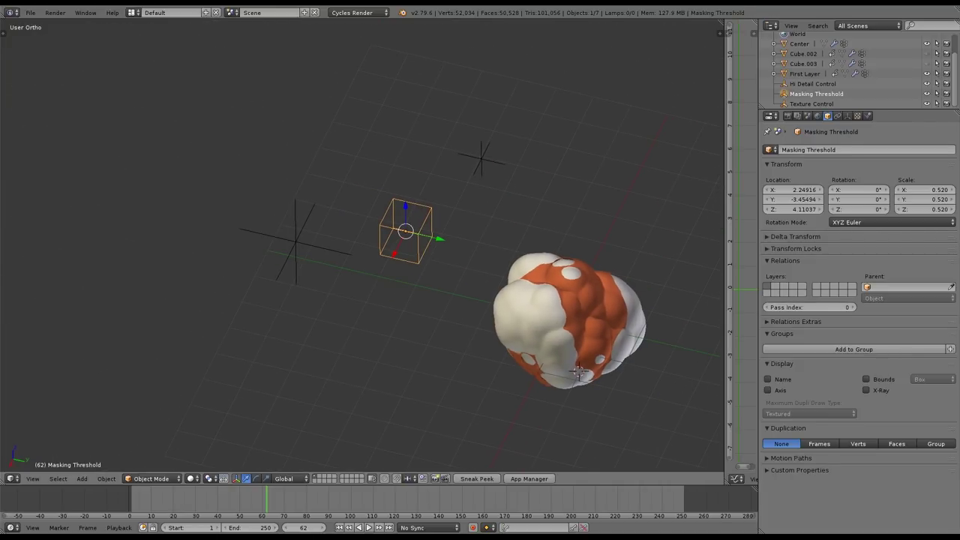
scroll(578, 371, "up", 10)
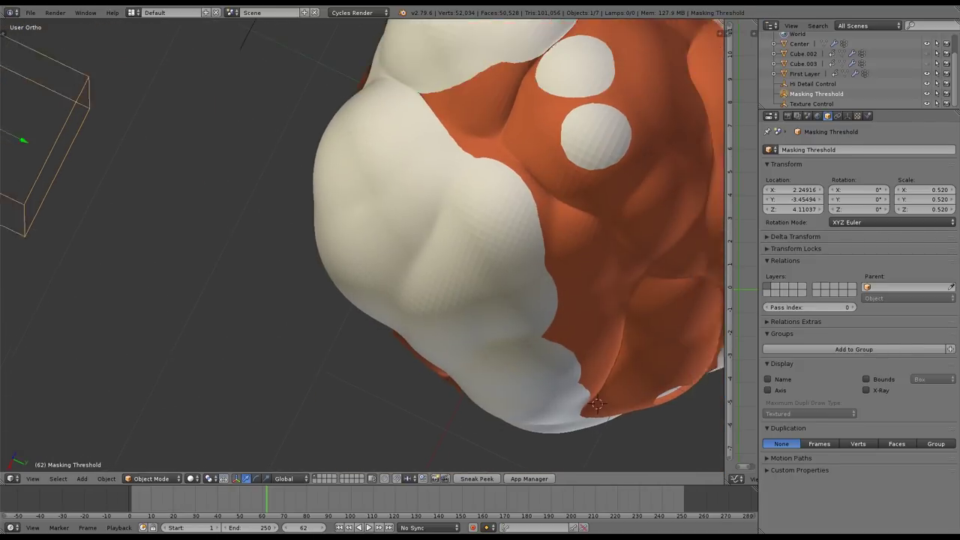
scroll(495, 315, "down", 8)
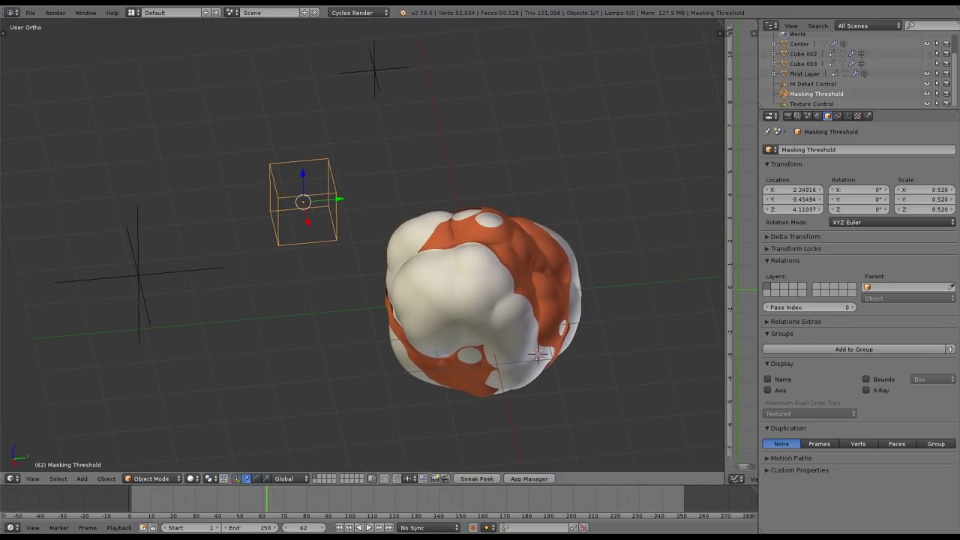
key("s")
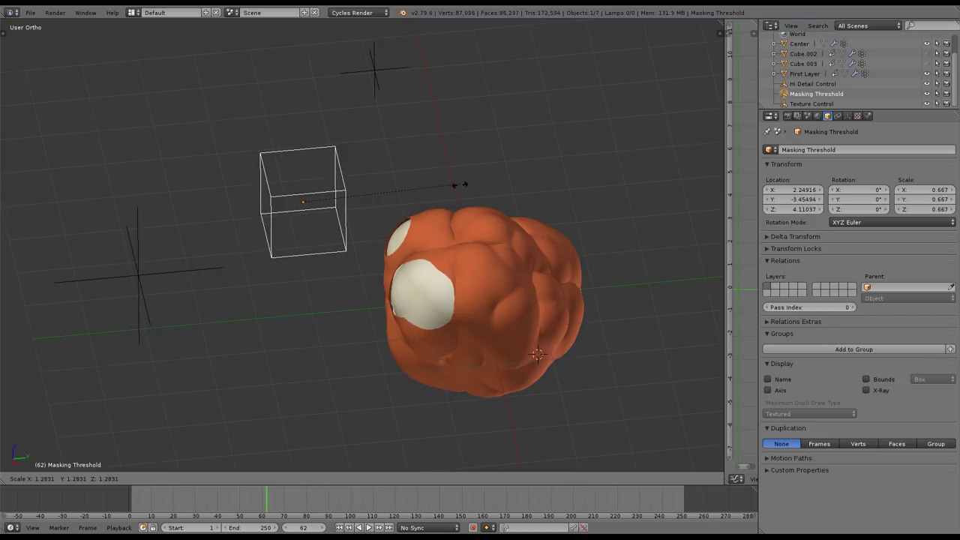
left_click(439, 197)
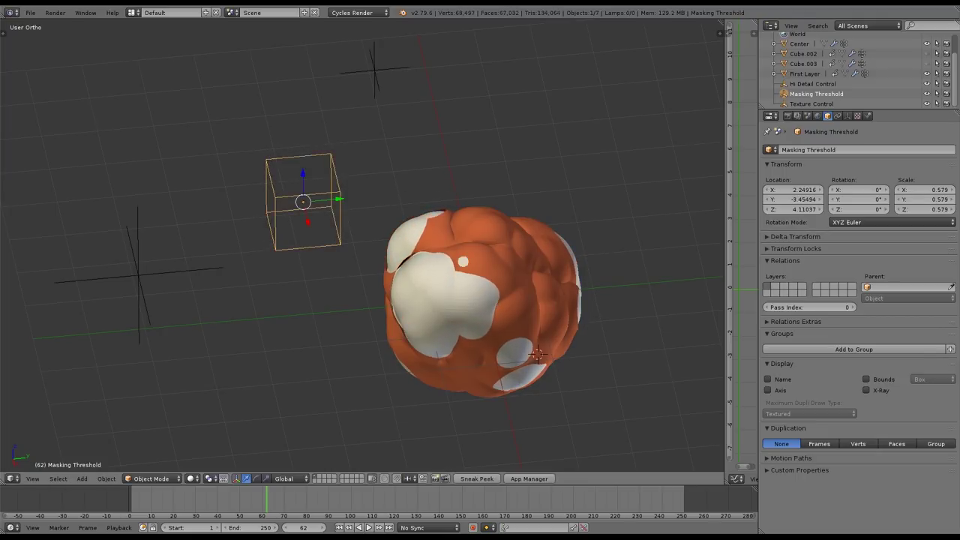
Scale down the Hi Detail Control Empty to a scale of about 0.29.
right_click(374, 69)
key("s")
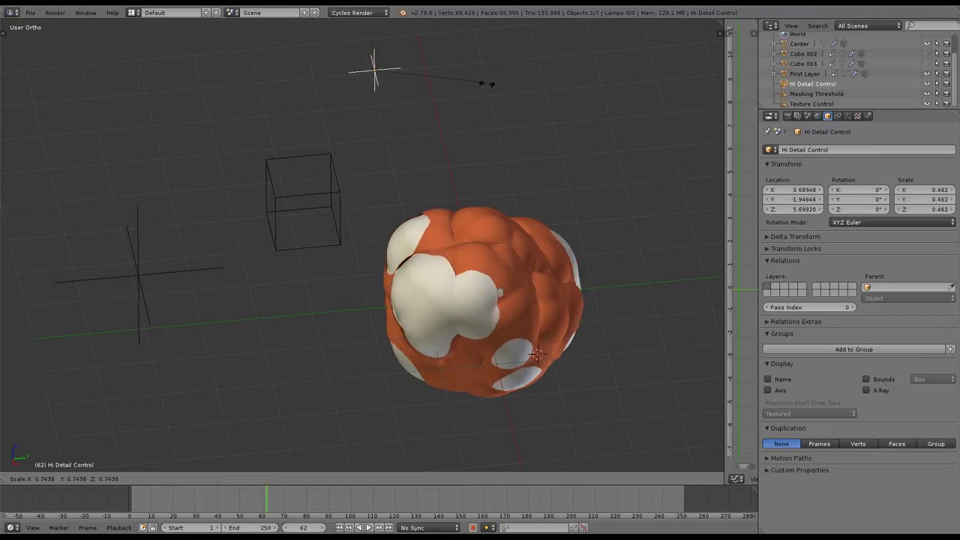
left_click(440, 84)
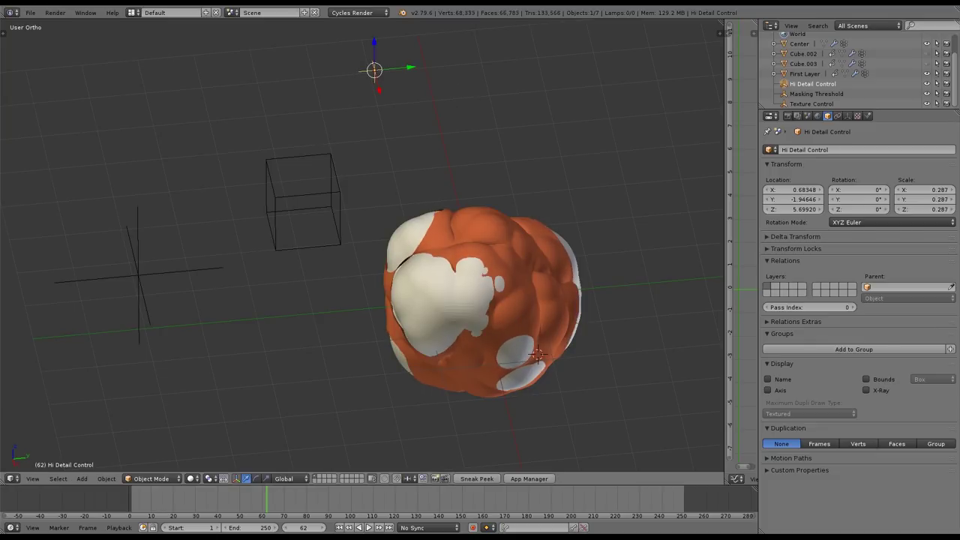
Duplicate First Layer's Subsurf.001 modifier and move the copy down to sit directly above VertexWeightMix.
right_click(468, 247)
scroll(484, 300, "up", 2)
middle_click_drag(488, 300, 459, 301)
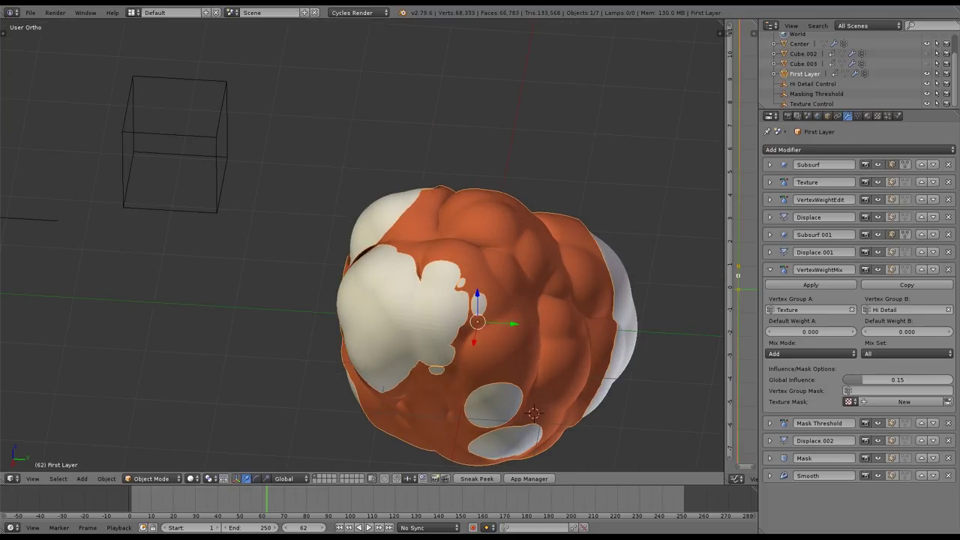
left_click(769, 235)
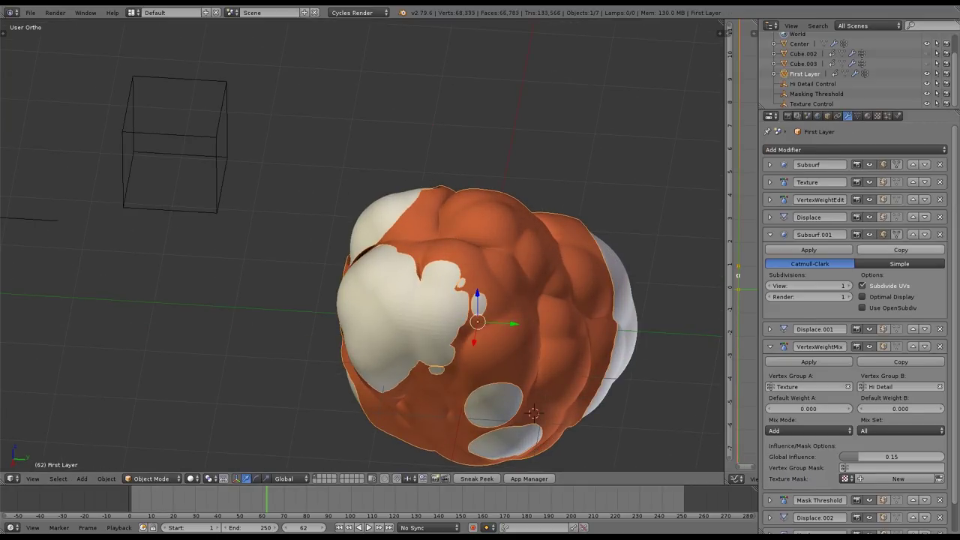
left_click(901, 249)
left_click(770, 235)
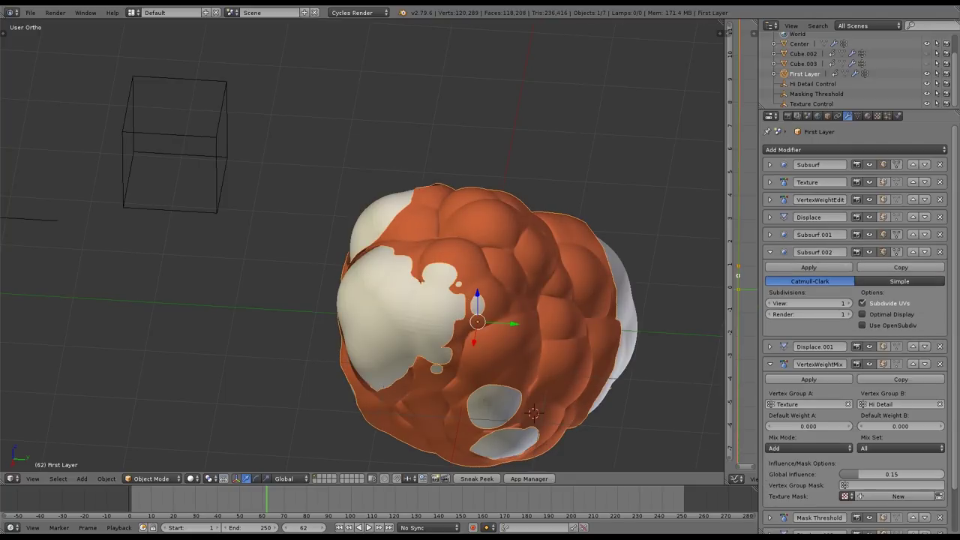
left_click(924, 251)
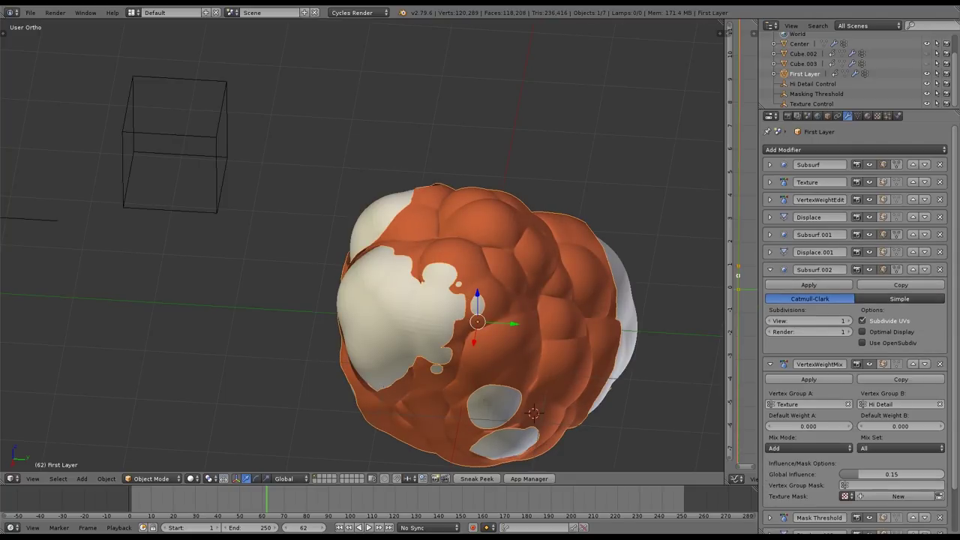
Set both the View and Render subdivisions of the copied Subsurf modifier to 2.
left_click(808, 320)
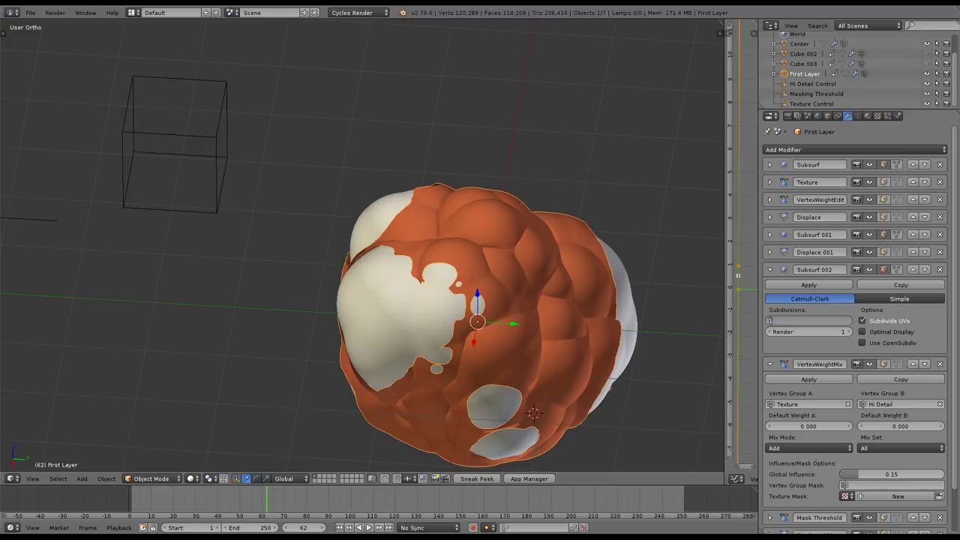
type("2")
key("Return")
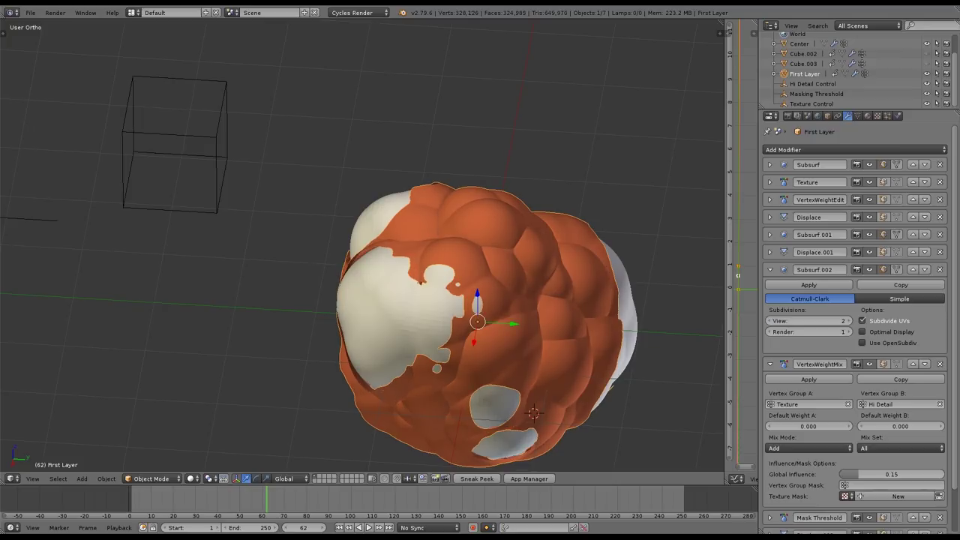
left_click(808, 331)
type("2")
key("Return")
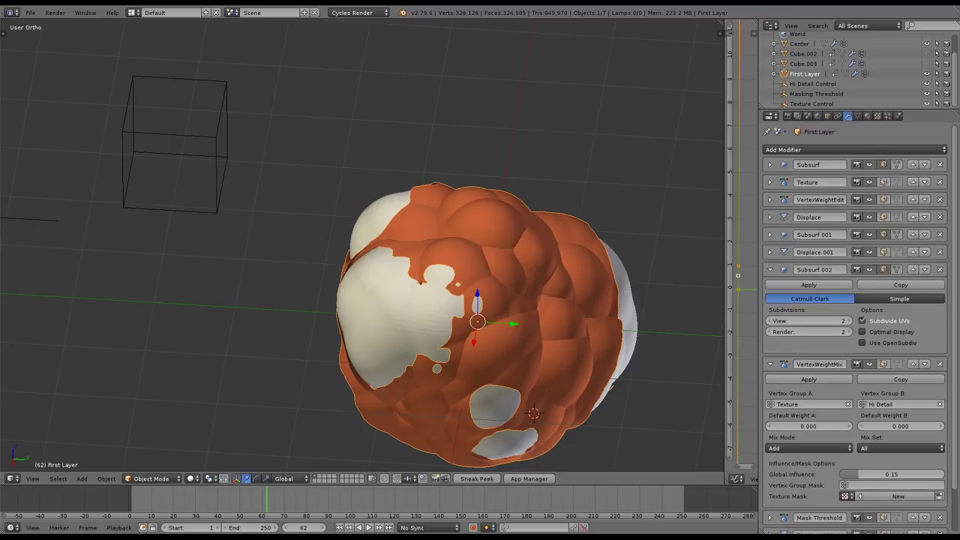
Scale up the Hi Detail Control Empty to a scale of about 0.47.
scroll(810, 323, "down", 2)
middle_click_drag(480, 285, 540, 329, "shift")
right_click(279, 196)
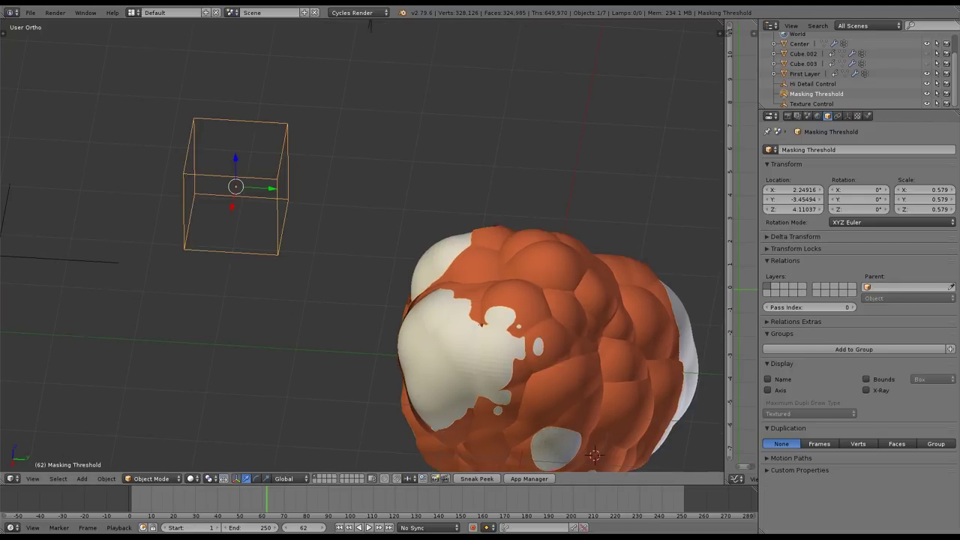
scroll(300, 218, "down", 2)
middle_click_drag(300, 217, 304, 172)
right_click(346, 71)
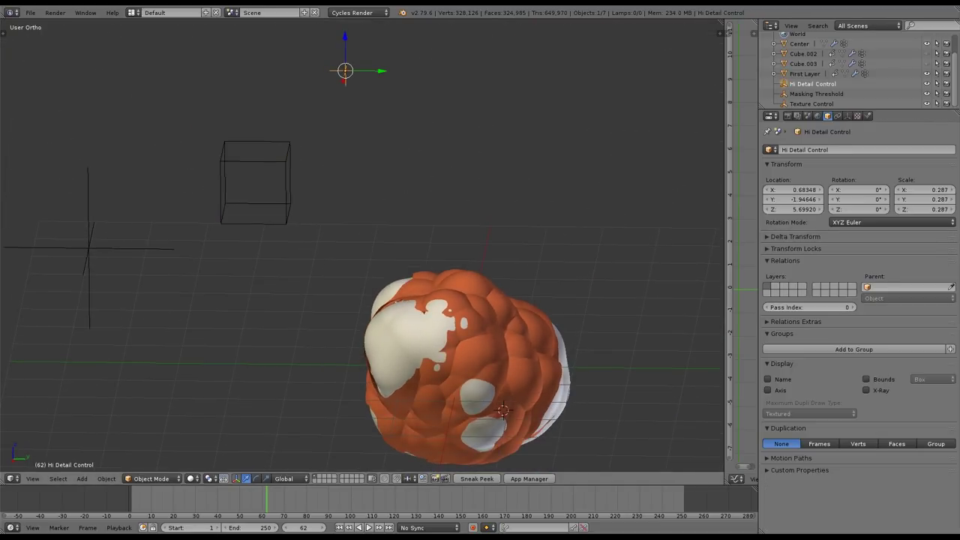
key("s")
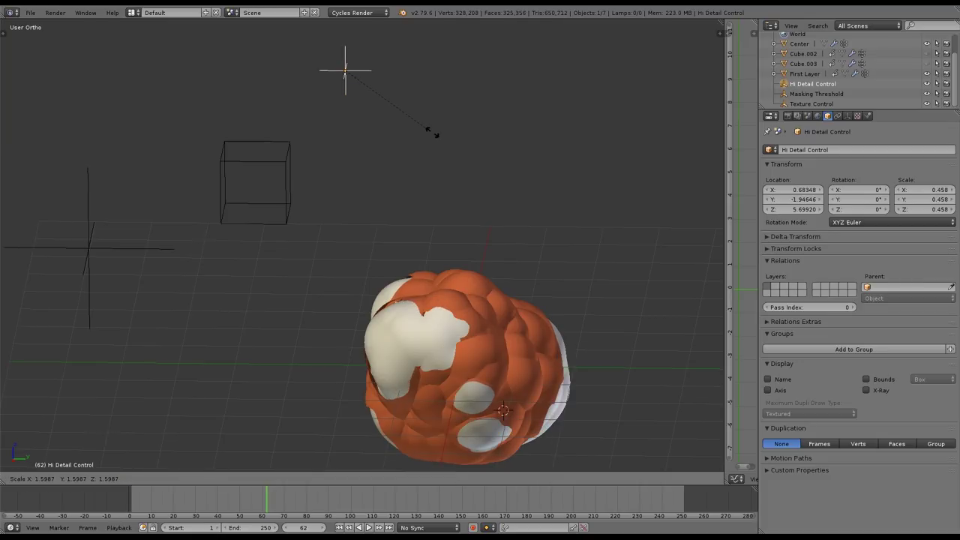
left_click(435, 135)
Set First Layer's copied Subsurf modifier to 1 View and 2 Render subdivisions, and collapse it.
right_click(477, 300)
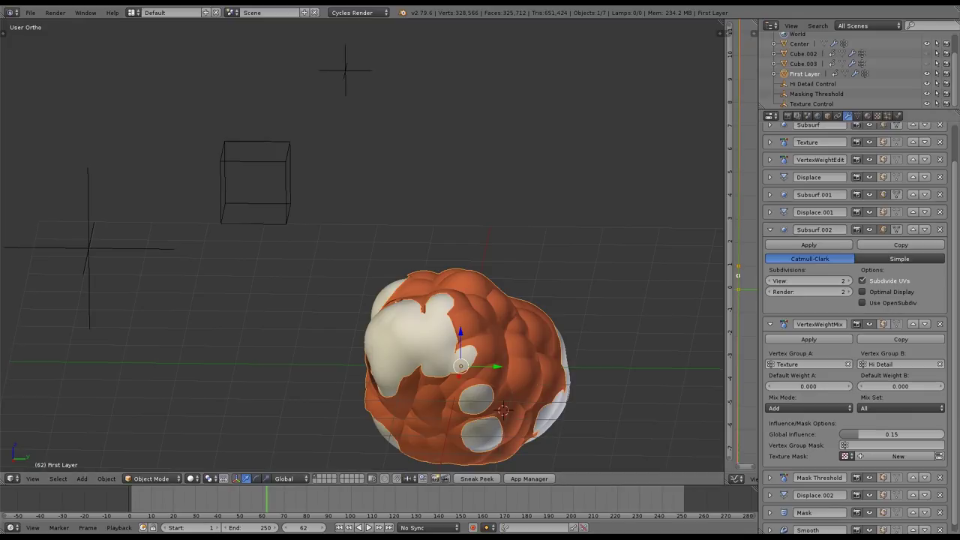
left_click(769, 281)
left_click(769, 291)
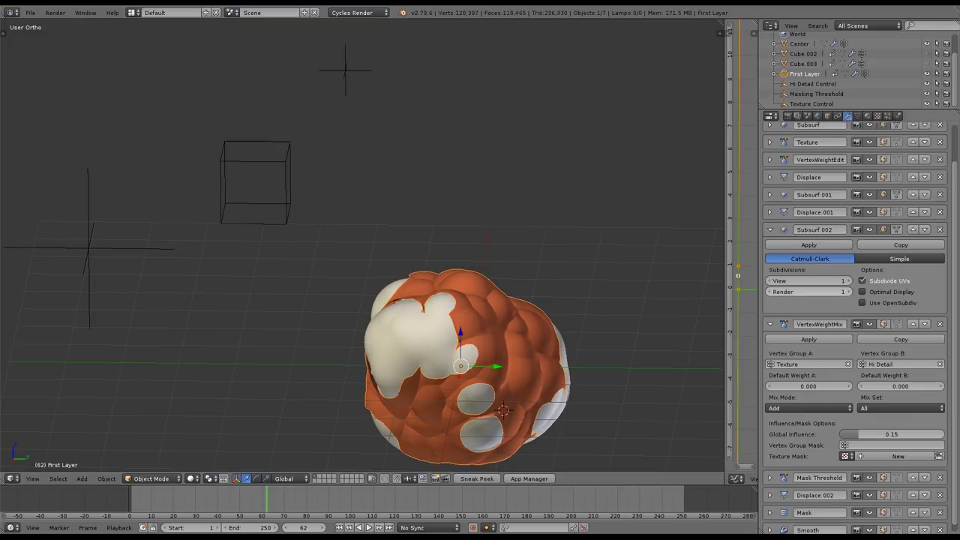
middle_click_drag(480, 352, 541, 361, "shift")
left_click(847, 292)
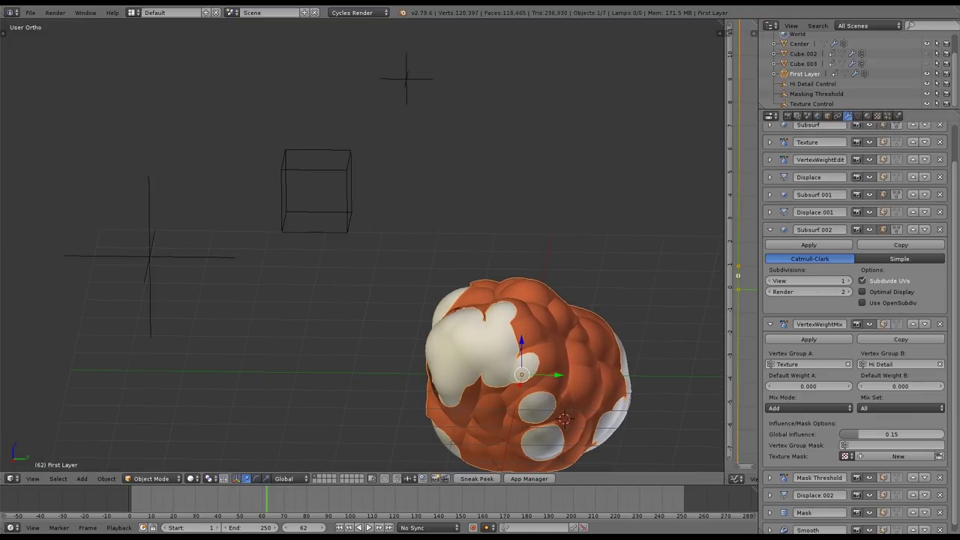
left_click(769, 229)
Move the Texture Control Empty beneath the Masking Threshold cube, to about X 2.29, Y -3.54, Z 2.29.
right_click(407, 79)
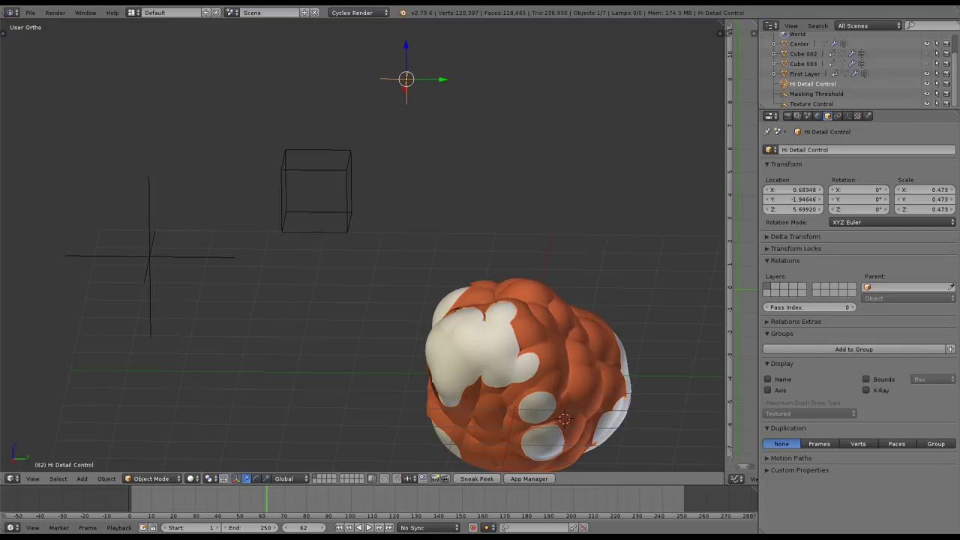
scroll(424, 89, "up", 1)
scroll(353, 140, "down", 2)
right_click(173, 245)
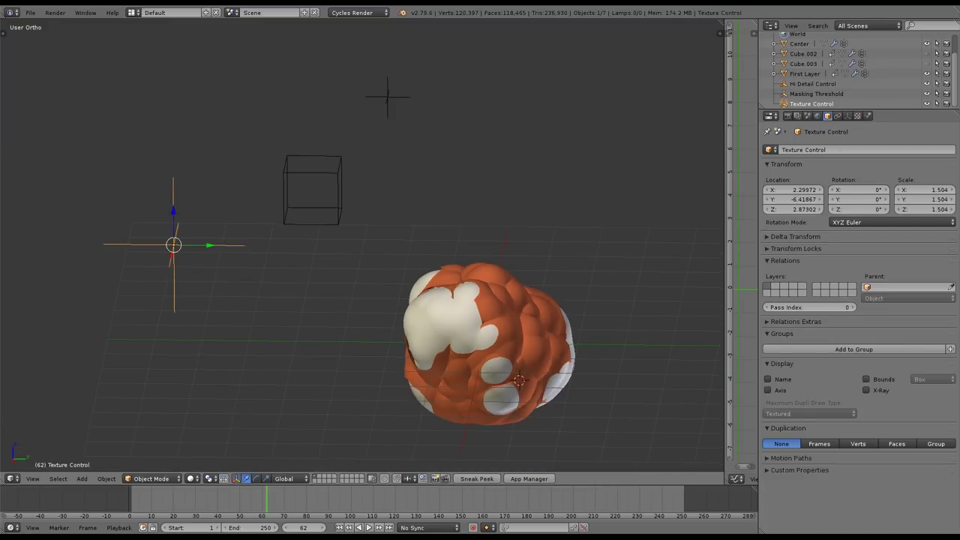
key("g")
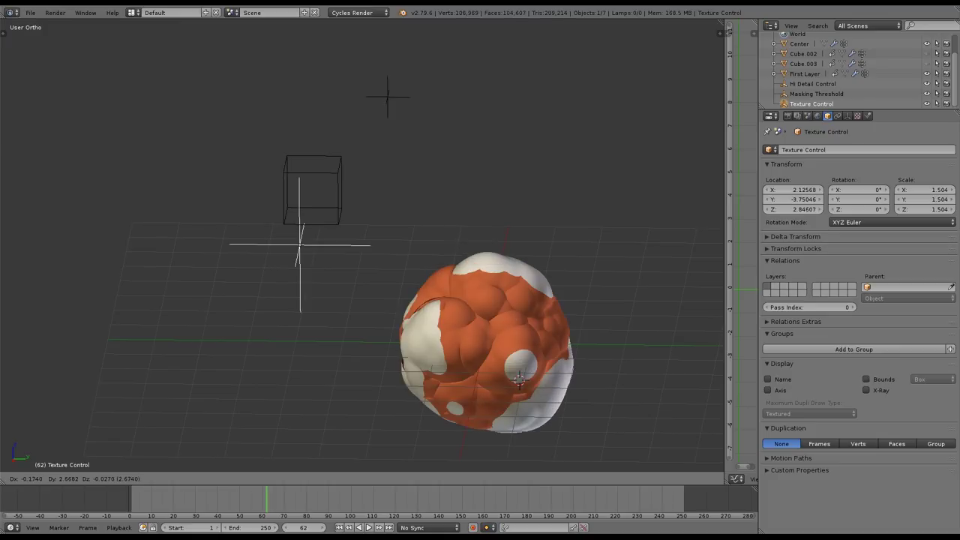
key("Return")
Scale down the Texture Control Empty to a scale of about 0.81.
key("s")
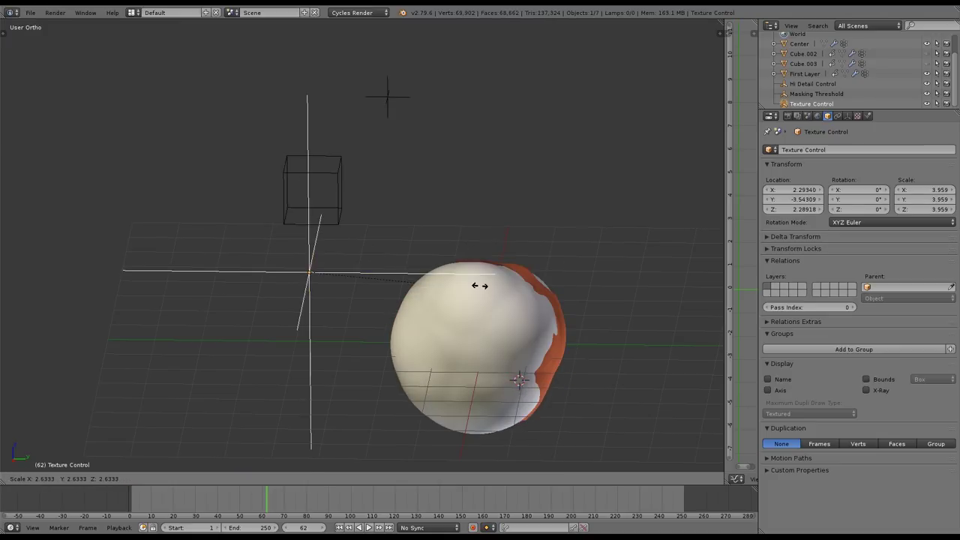
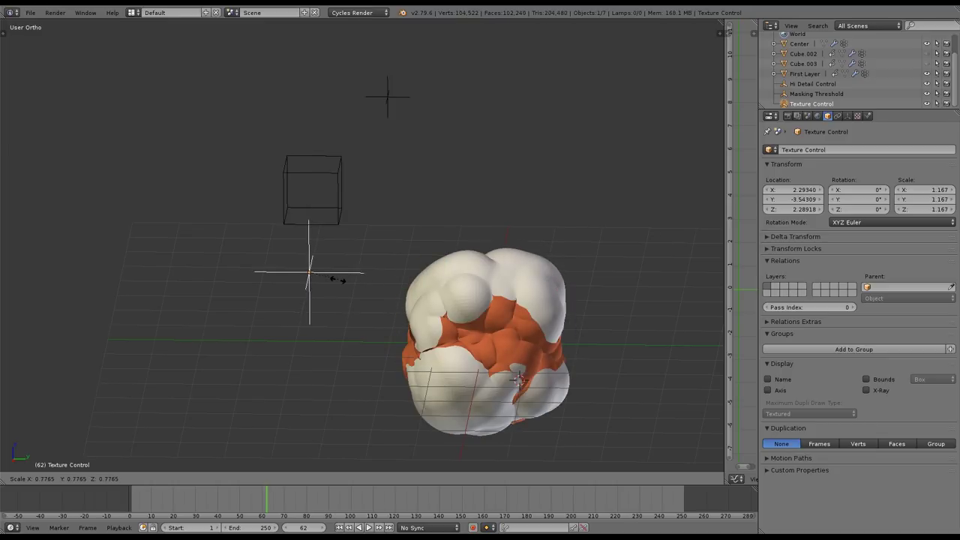
key("Return")
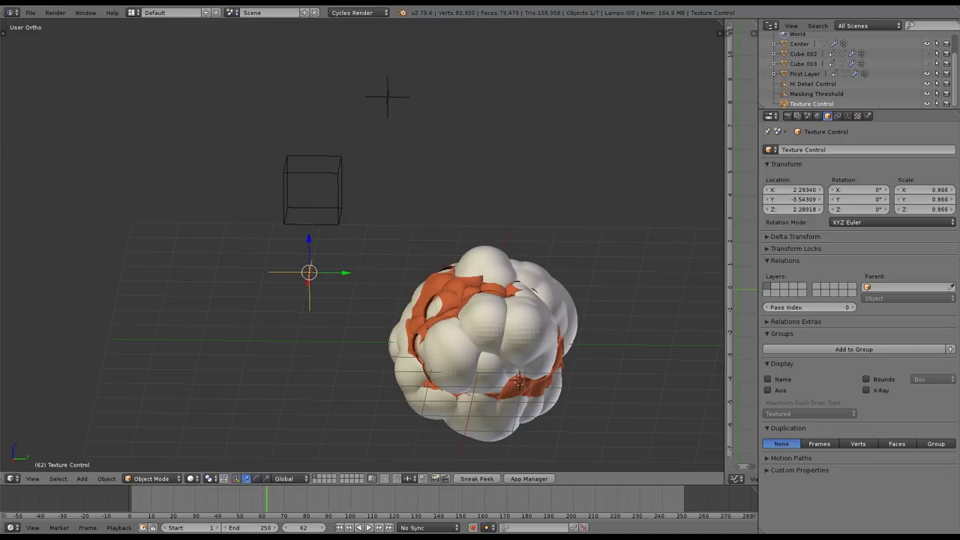
key("s")
key("Return")
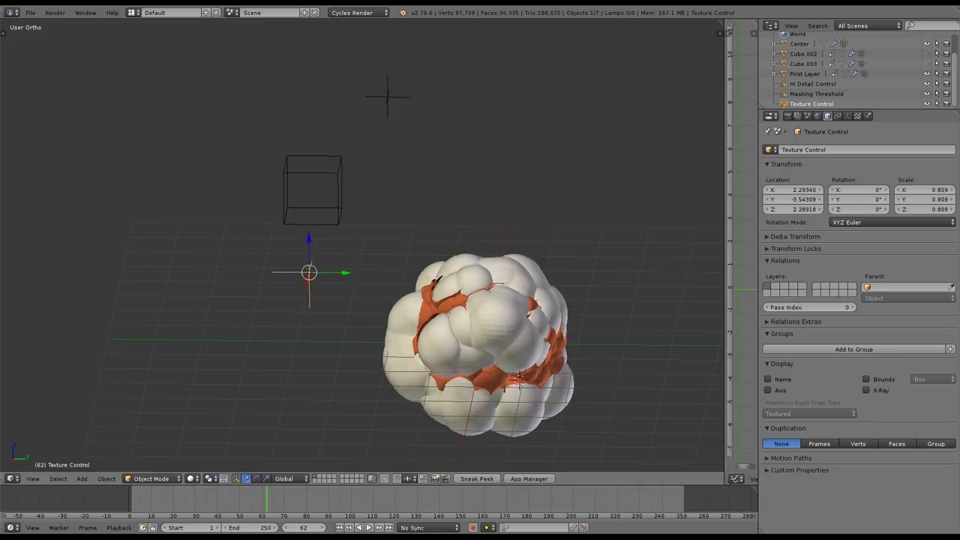
Select the Masking Threshold cube.
middle_click_drag(375, 300, 375, 268)
middle_click_drag(375, 268, 456, 248, "shift")
right_click(484, 171)
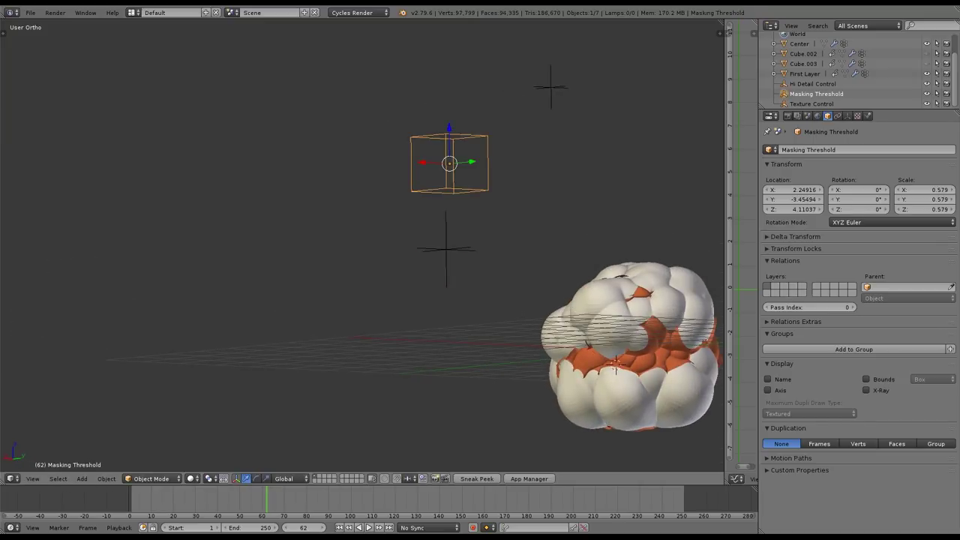
scroll(495, 203, "up", 2)
middle_click_drag(495, 202, 391, 145, "shift")
Try to lower the Masking Threshold cube along the global Z axis by about 0.43.
key("g")
key("z")
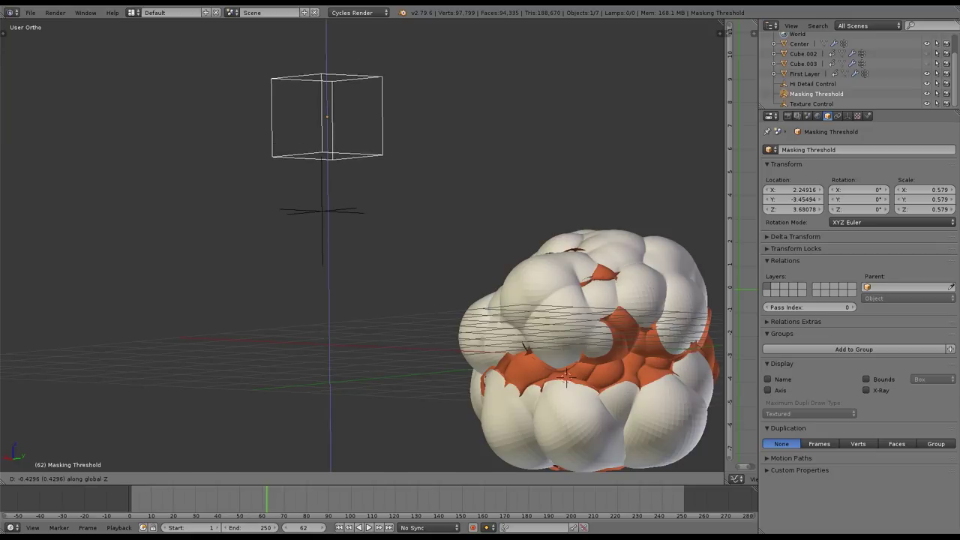
key("Escape")
Scale up the Masking Threshold cube to a scale of about 0.61.
key("s")
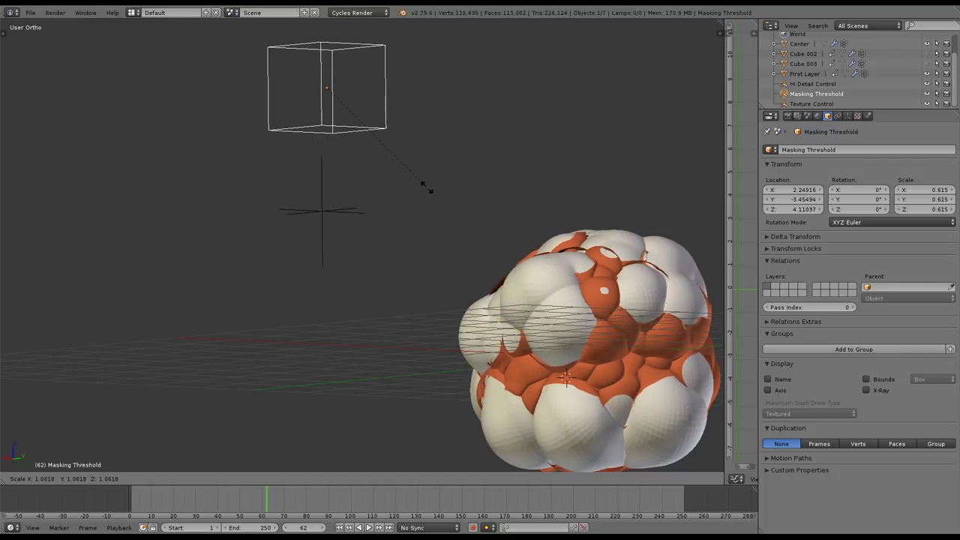
left_click(428, 188)
Select First Layer and collapse its VertexWeightMix modifier.
middle_click_drag(428, 188, 566, 255)
scroll(476, 234, "down", 2)
scroll(455, 235, "up", 3)
middle_click_drag(322, 241, 414, 225, "shift")
right_click(480, 231)
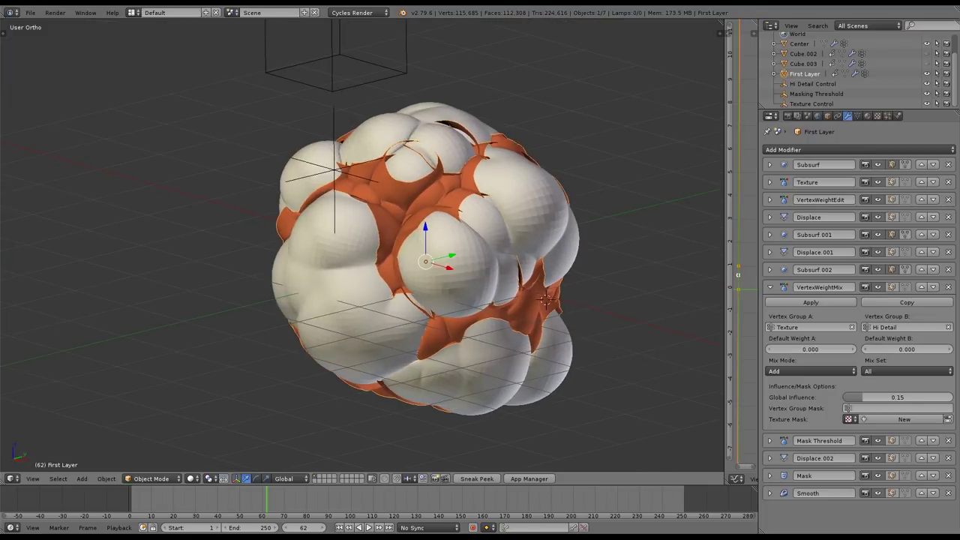
left_click(770, 287)
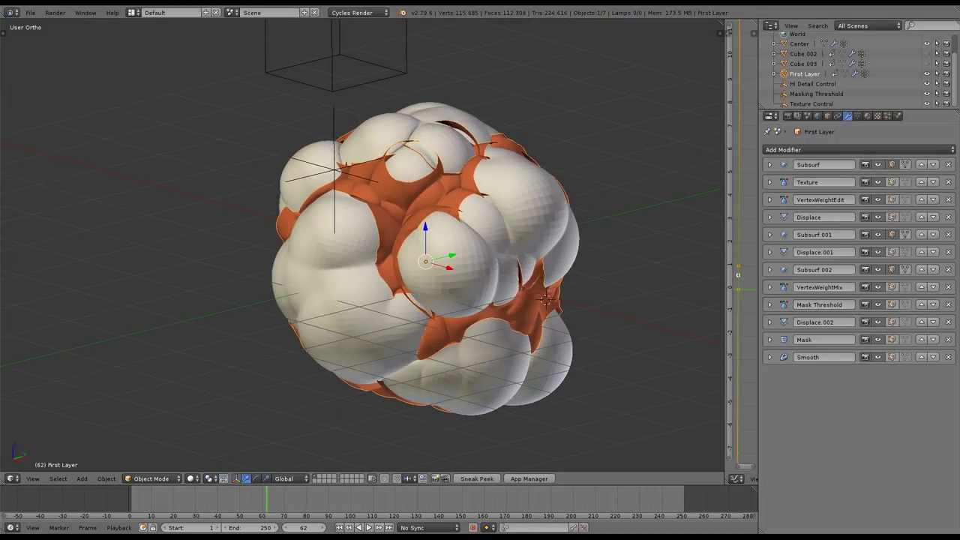
Copy the Remove Threshold driver from Cube.002's Mask Threshold modifier.
right_click(546, 299)
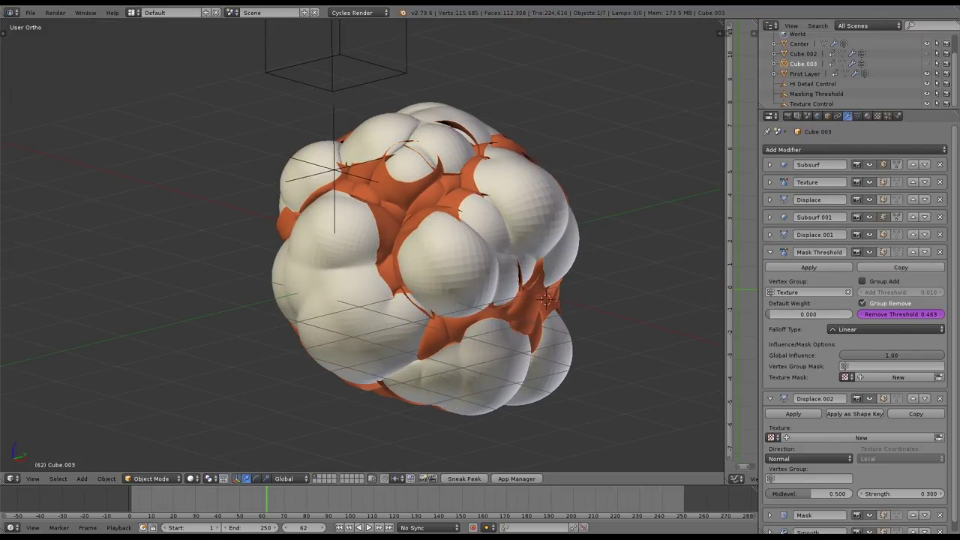
right_click(546, 300)
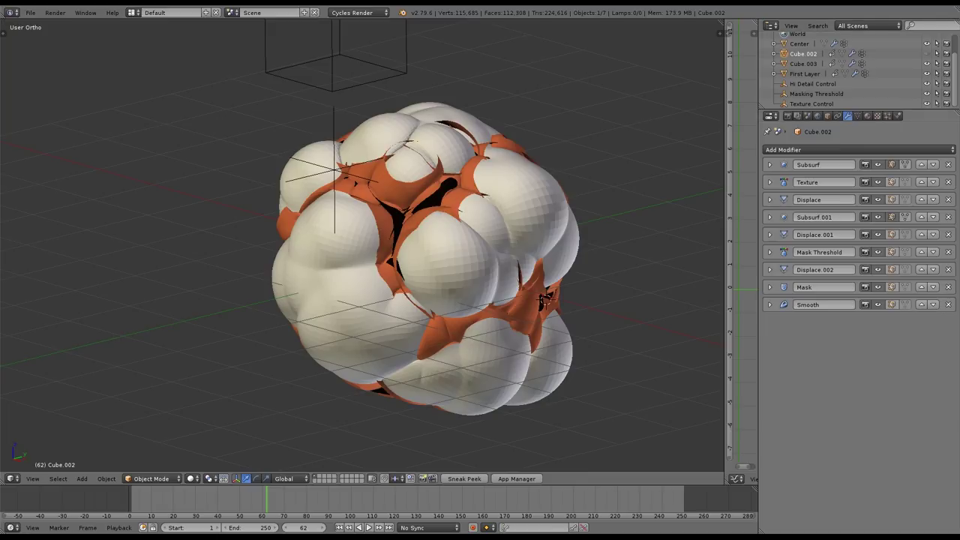
left_click(768, 251)
right_click(938, 313)
left_click(904, 312)
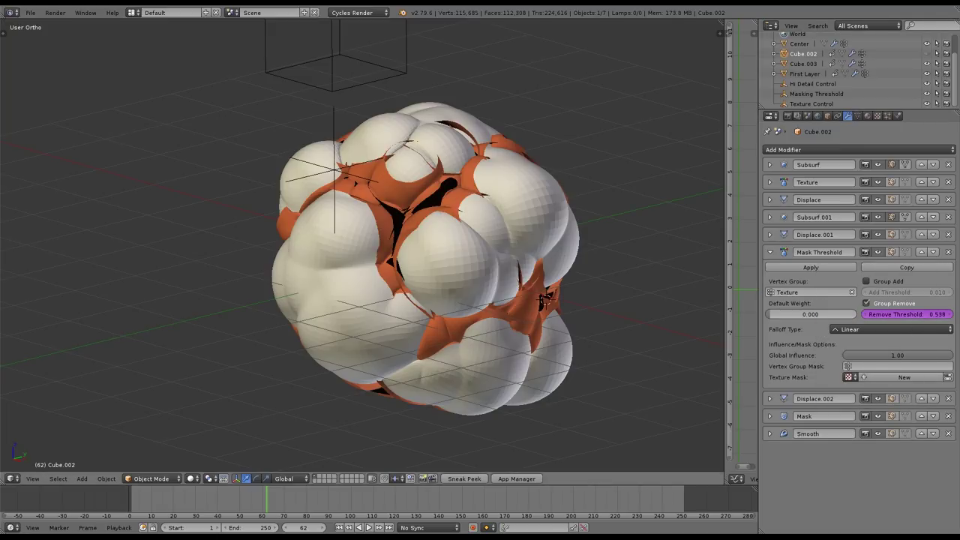
Delete the Cube.002 object.
key("x")
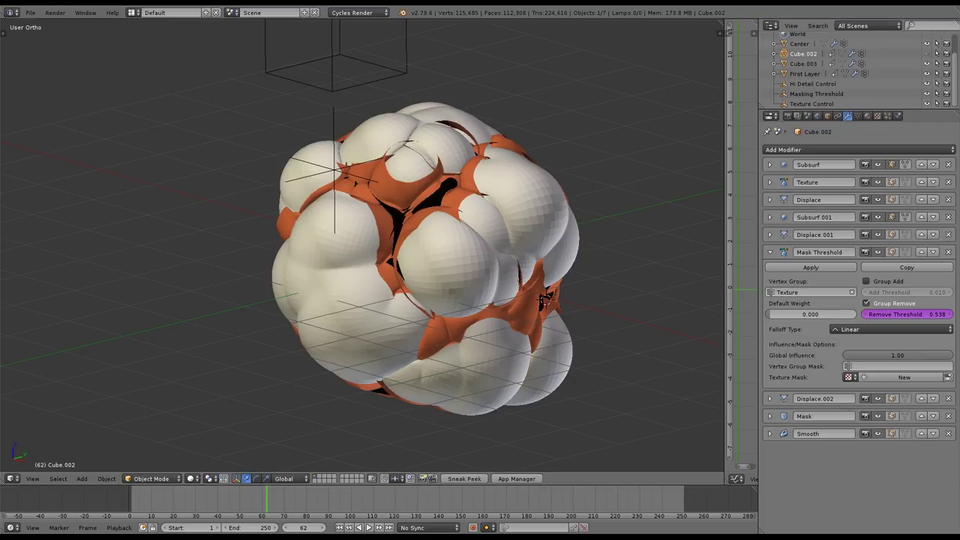
key("x")
left_click(585, 105)
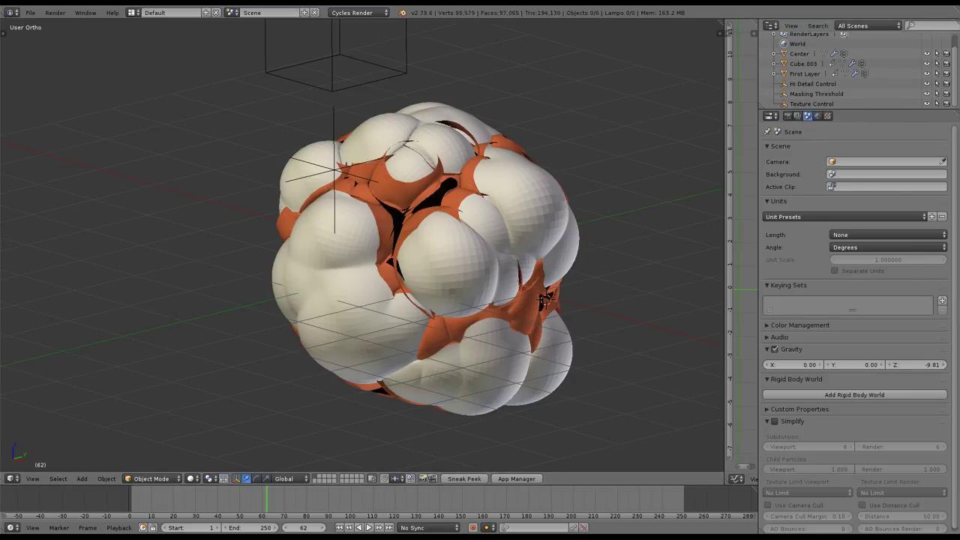
Duplicate First Layer in place and paste the copied driver onto the duplicate's Mask Threshold Remove Threshold value.
key("shift+d")
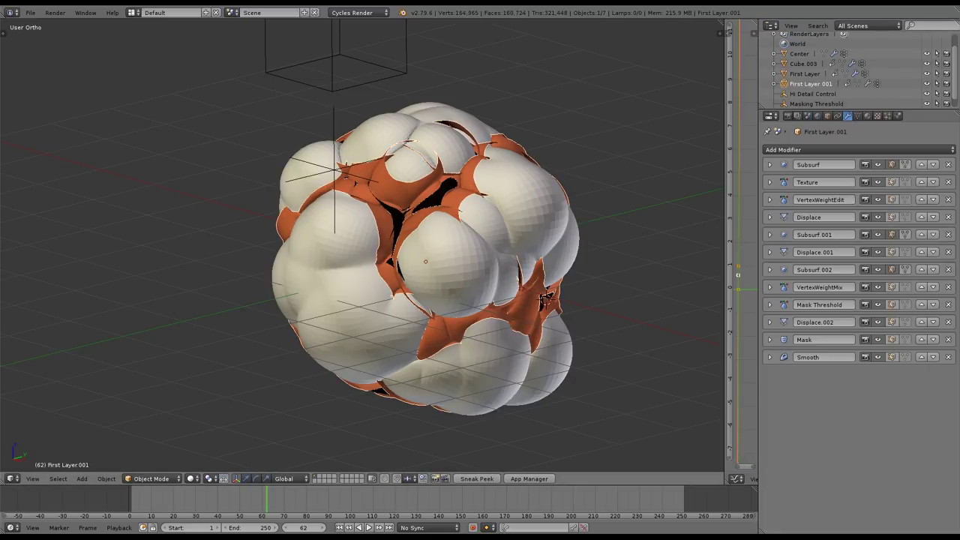
key("Escape")
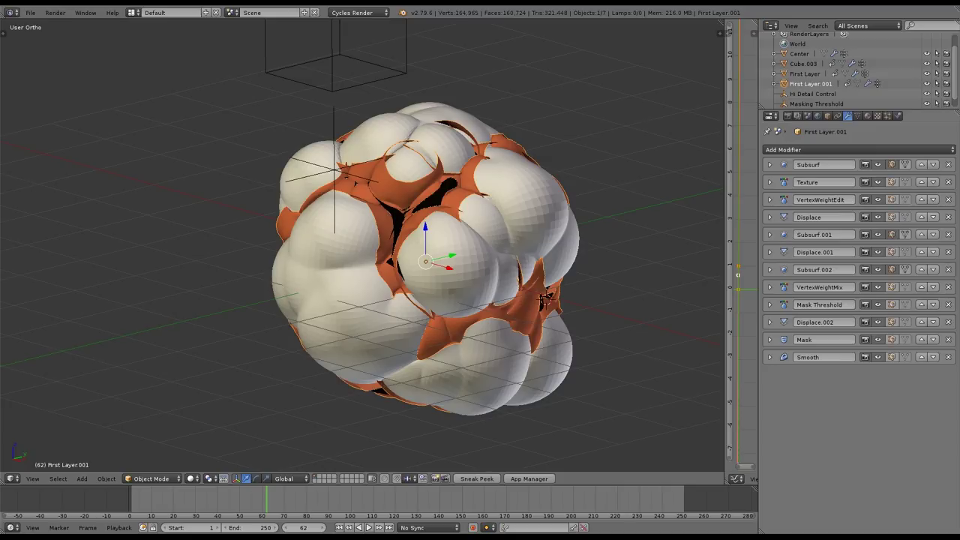
left_click(769, 304)
right_click(881, 366)
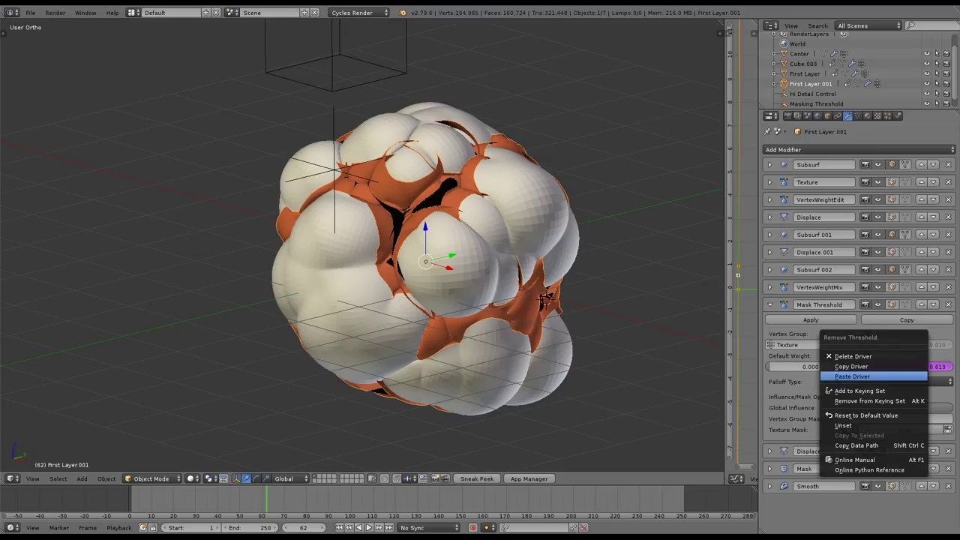
left_click(852, 375)
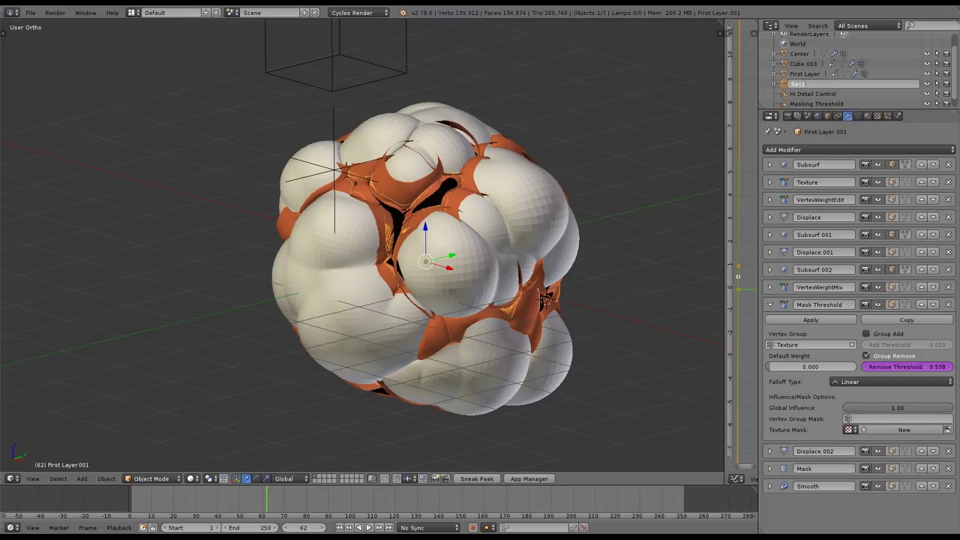
Rename the duplicated layer as Second Layer and assign it Material.002.
type("Second Layer")
key("Return")
left_click(867, 116)
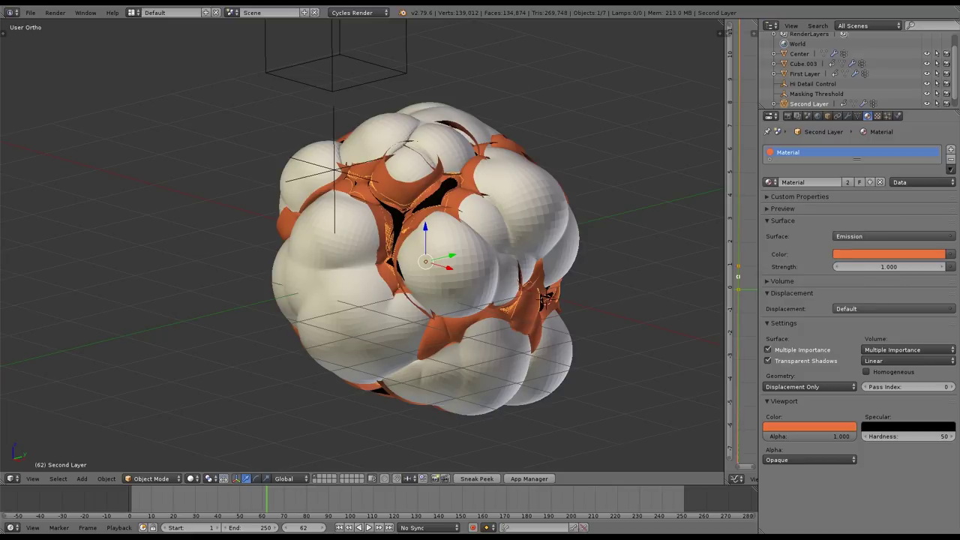
left_click(770, 182)
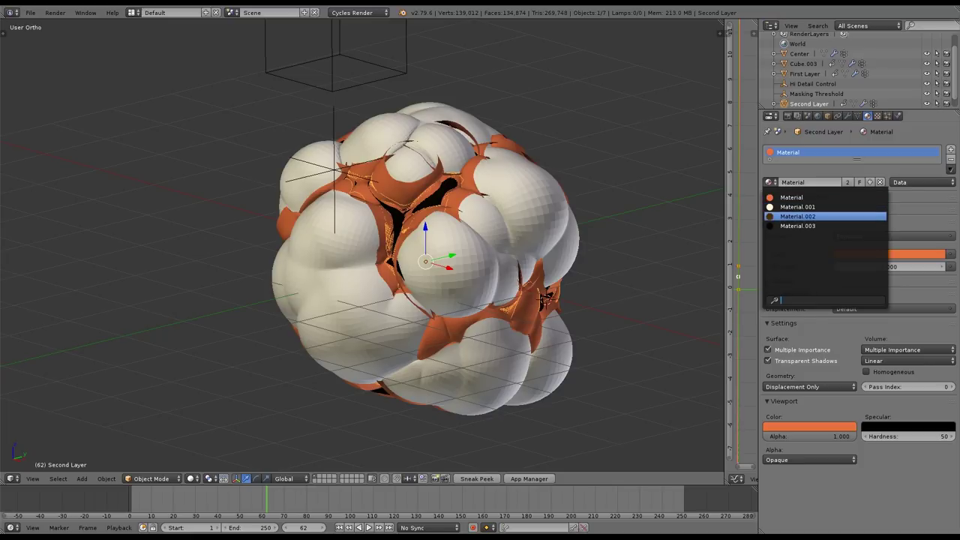
left_click(798, 217)
Copy the Remove Threshold driver from Cube.003's Mask Threshold modifier and delete Cube.003.
left_click(803, 63)
left_click(847, 116)
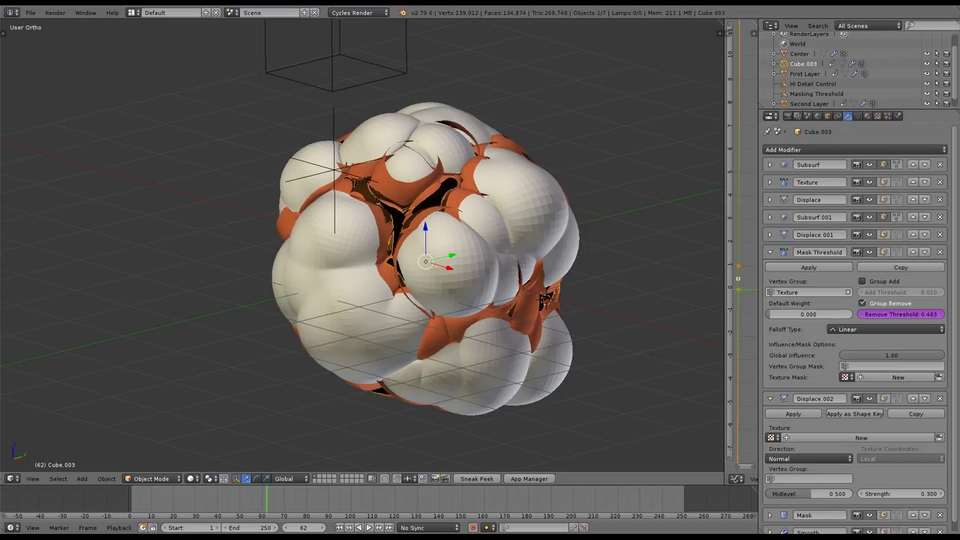
right_click(915, 314)
left_click(914, 304)
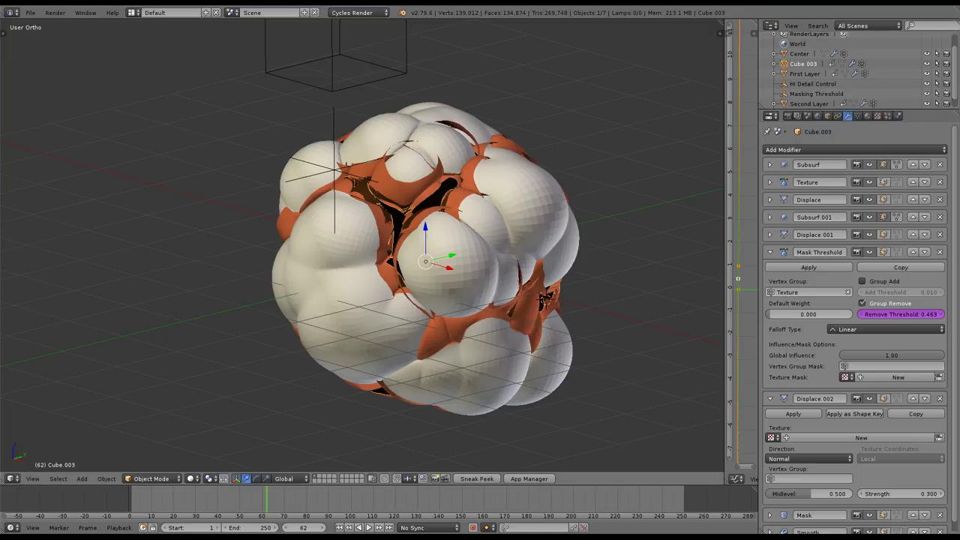
key("Delete")
Duplicate First Layer in place again and paste Cube.003's copied driver onto the duplicate's Remove Threshold value.
left_click(805, 64)
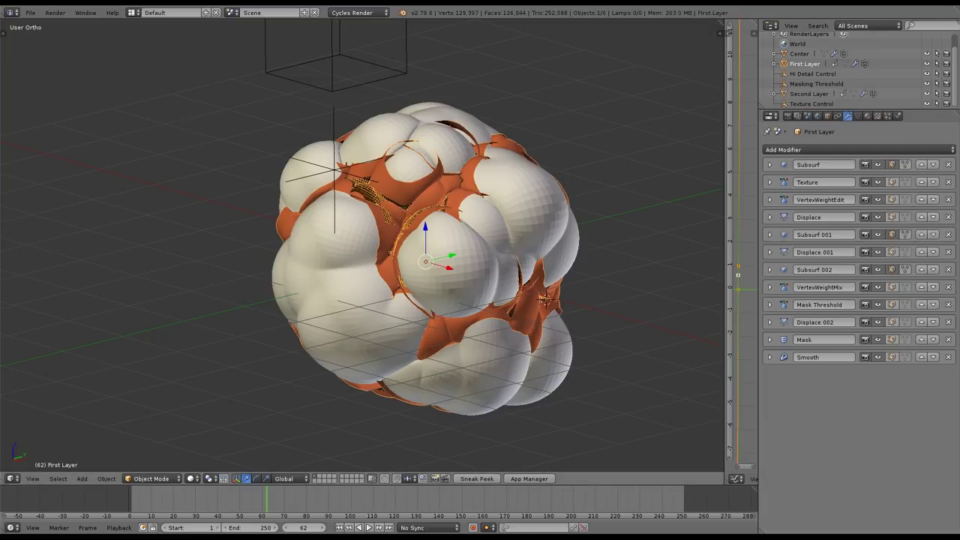
key("shift+d")
key("Escape")
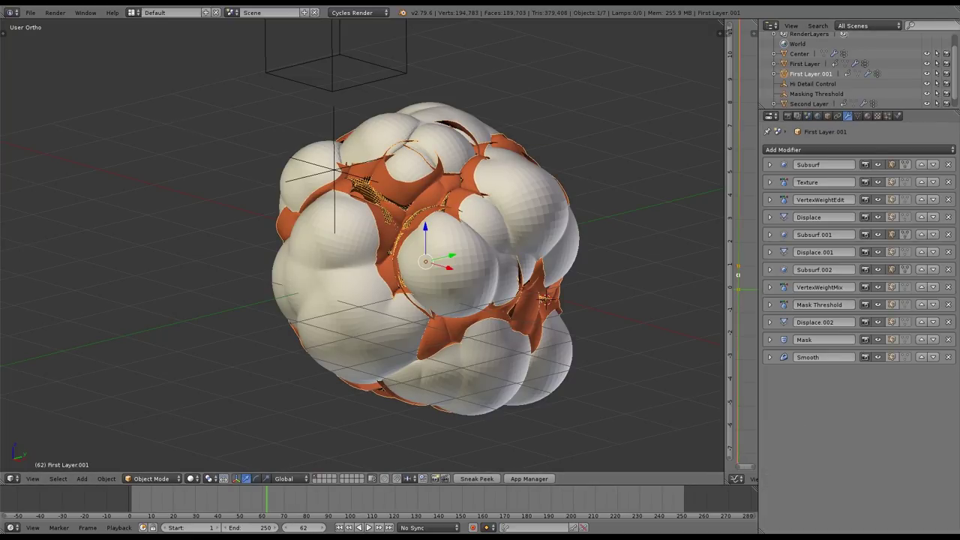
left_click(769, 305)
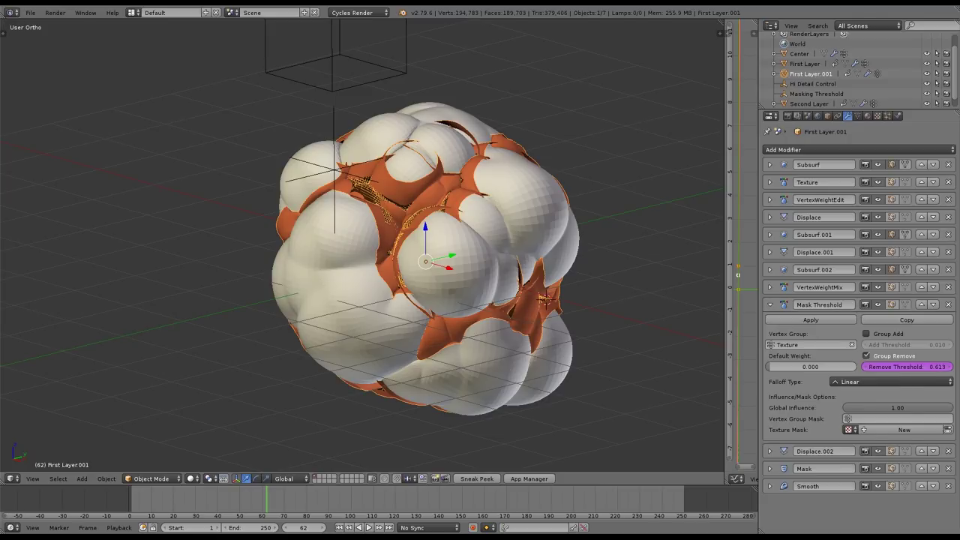
right_click(862, 367)
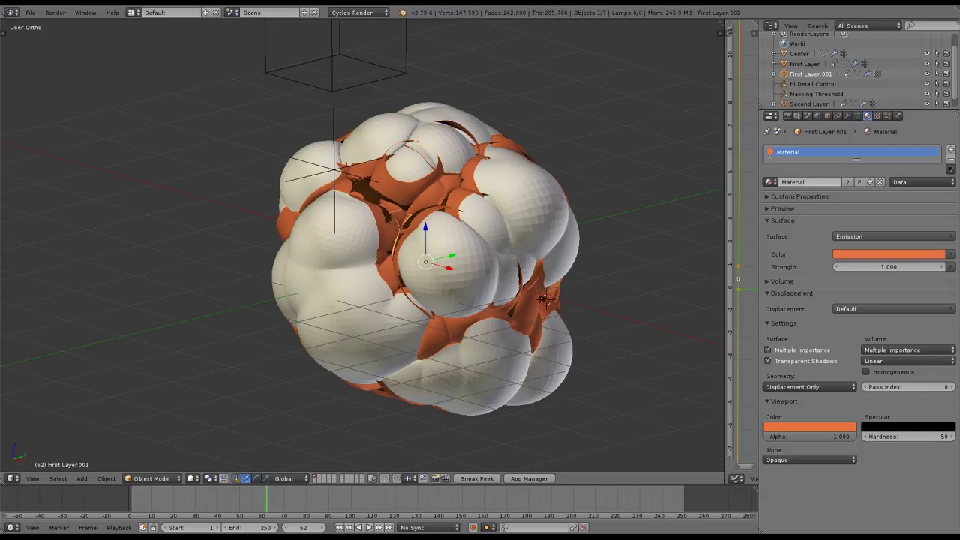
Assign Material.003 to the new duplicate and rename it as Third Layer.
left_click(769, 183)
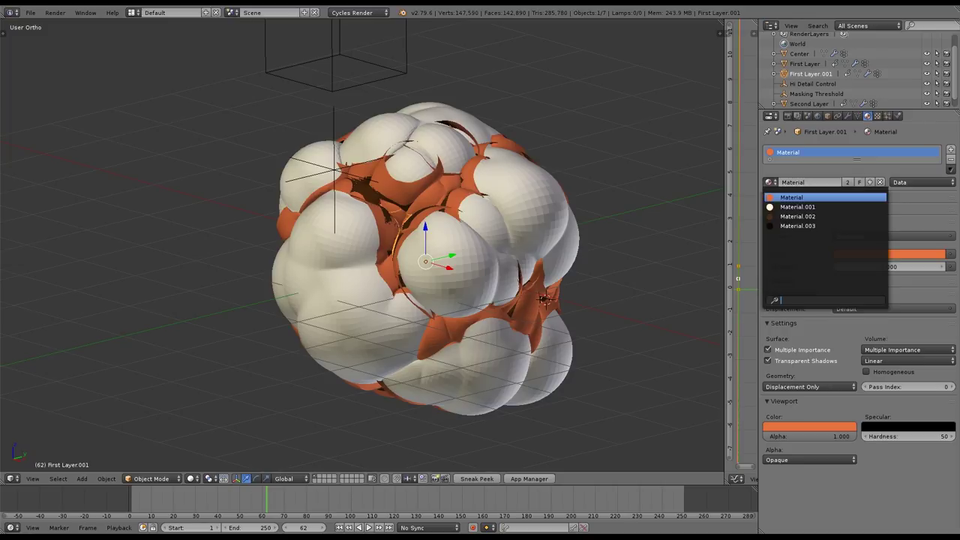
left_click(798, 225)
double_click(809, 74)
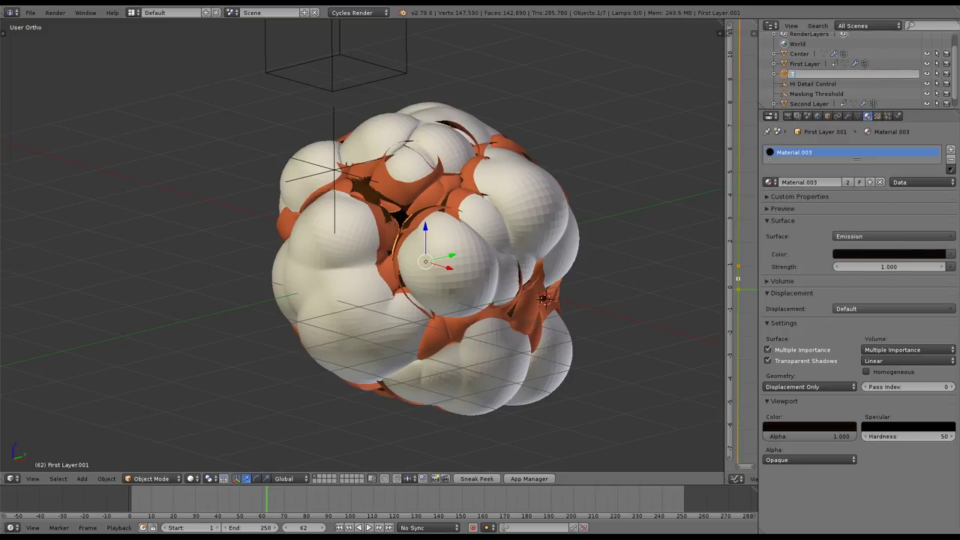
type("Third Layer")
key("Return")
Set the Strength of Third Layer's Displace.002 modifier to 0.3.
scroll(441, 238, "down", 2)
right_click(469, 229)
middle_click_drag(469, 228, 369, 165)
scroll(348, 210, "up", 2)
scroll(421, 283, "up", 5)
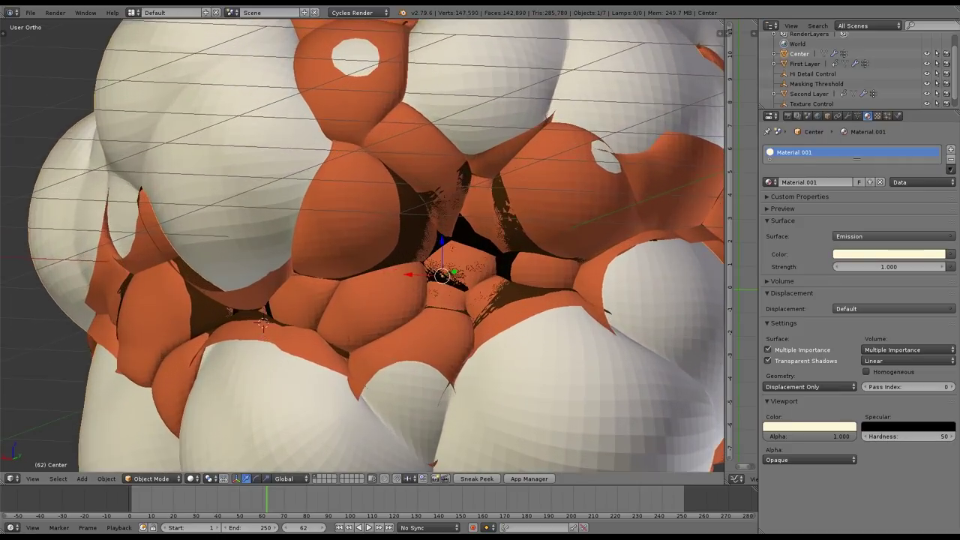
scroll(854, 69, "down", 1)
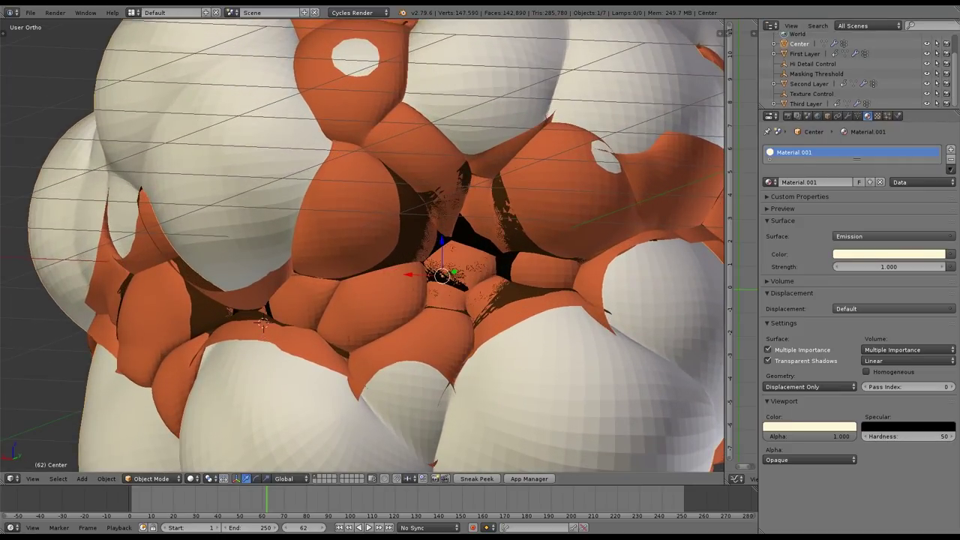
left_click(805, 104)
left_click(847, 117)
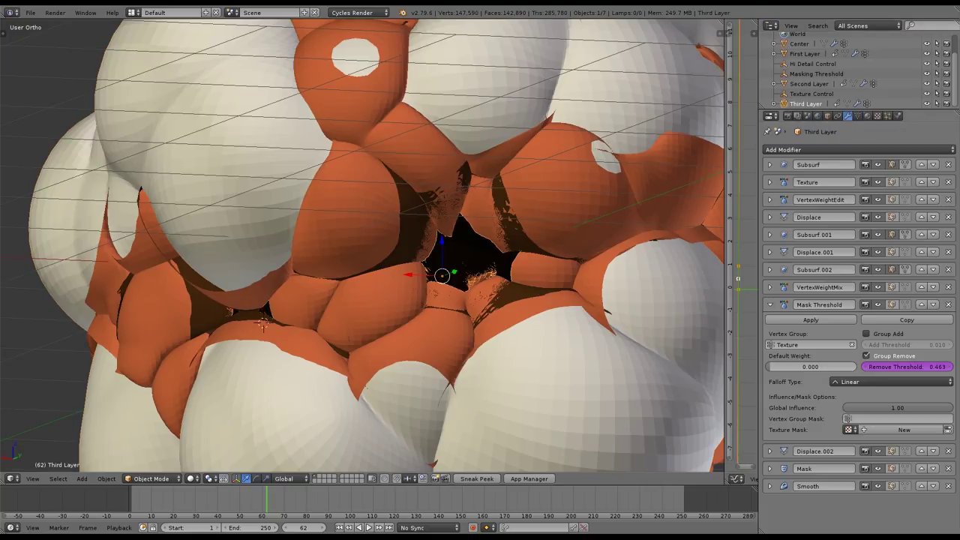
left_click(770, 451)
scroll(787, 466, "down", 3)
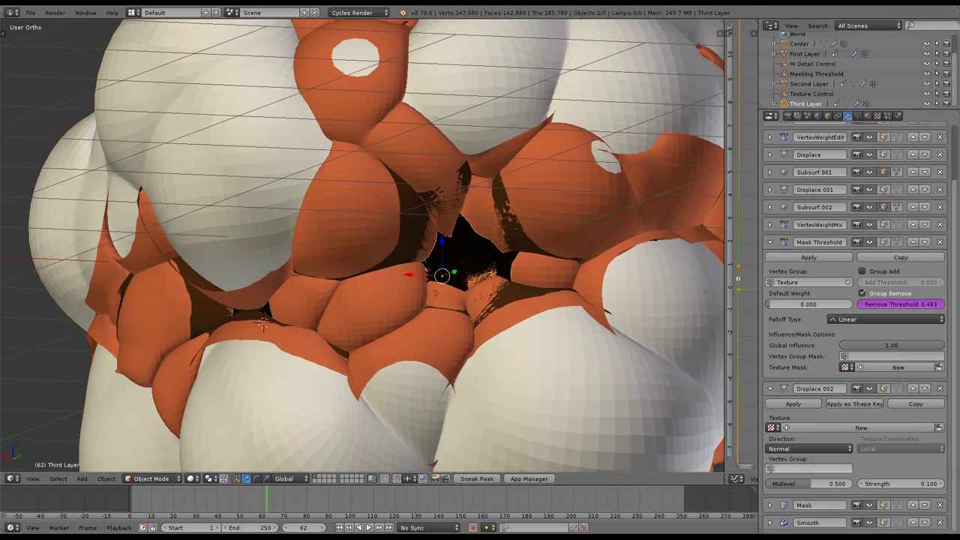
left_click(900, 483)
type("3")
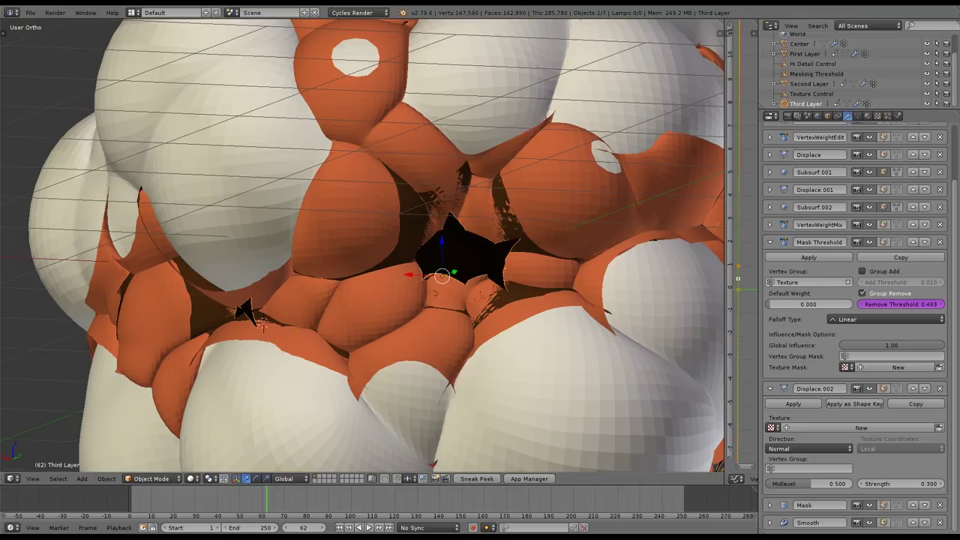
Set the Strength of Second Layer's Displace.002 modifier to 0.2.
left_click(809, 84)
left_click(770, 451)
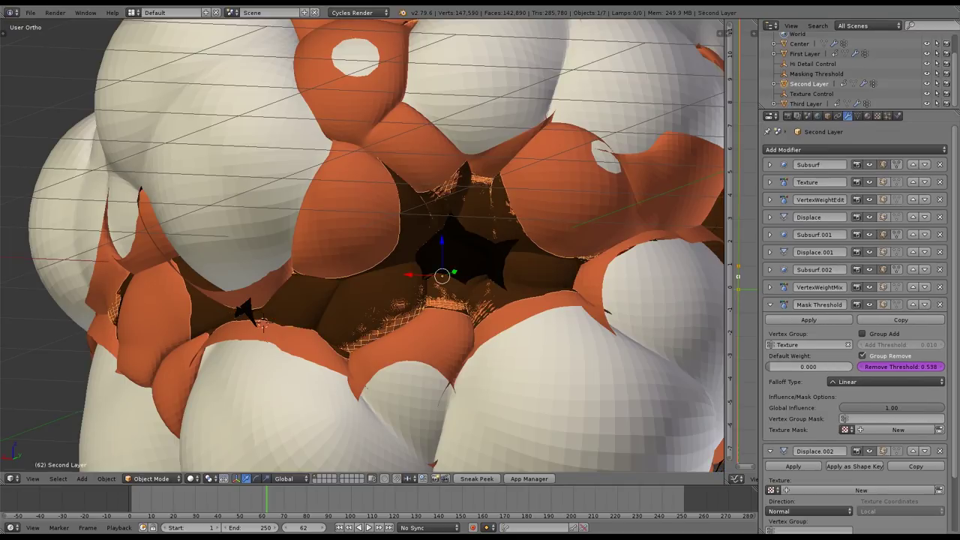
scroll(855, 300, "down", 2)
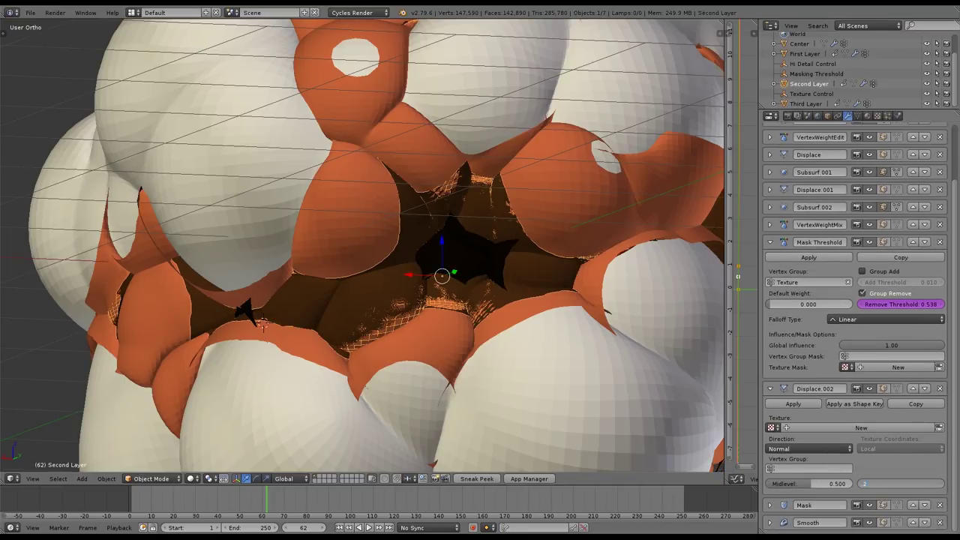
Try moving the Hi Detail Control Empty down beside the Masking Threshold cube to test its effect on the layers.
scroll(263, 320, "down", 6)
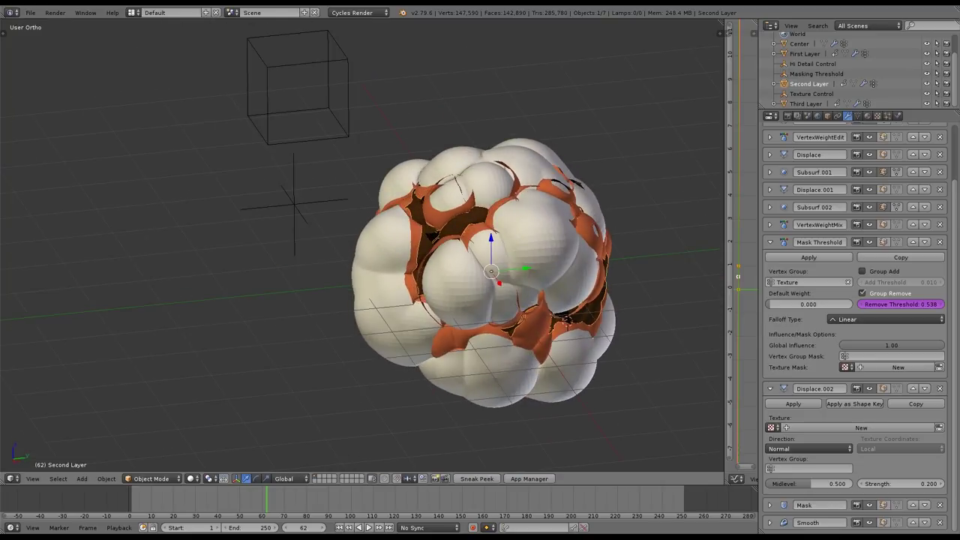
right_click(294, 204)
middle_click_drag(294, 204, 427, 200)
scroll(474, 200, "down", 3)
right_click(437, 52)
scroll(449, 68, "up", 2)
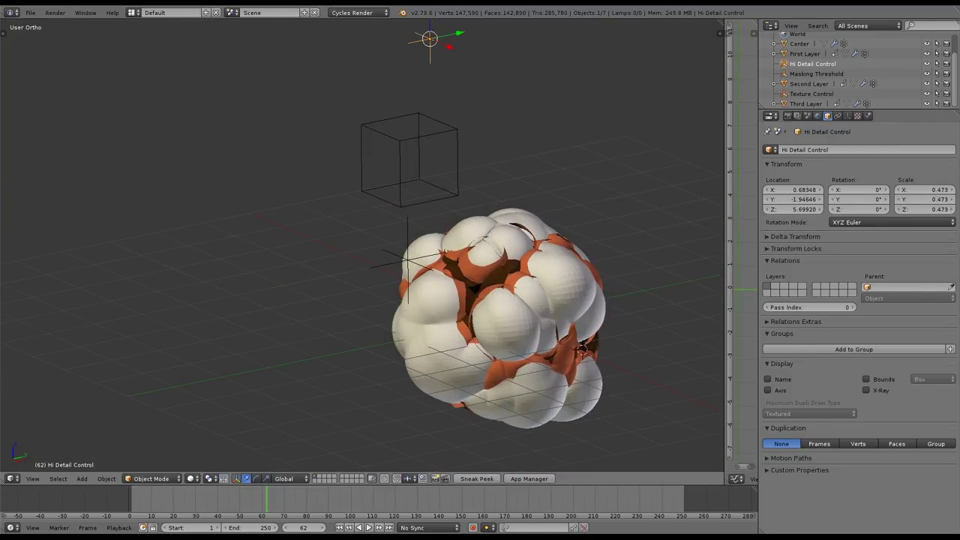
key("g")
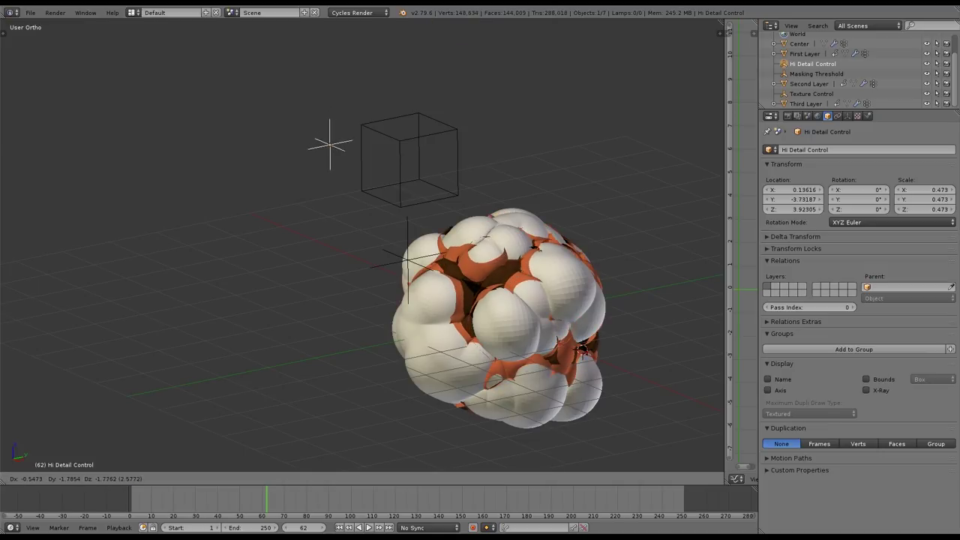
right_click(332, 145)
Scale up the Masking Threshold Empty to change how much of each masked layer shows.
right_click(361, 154)
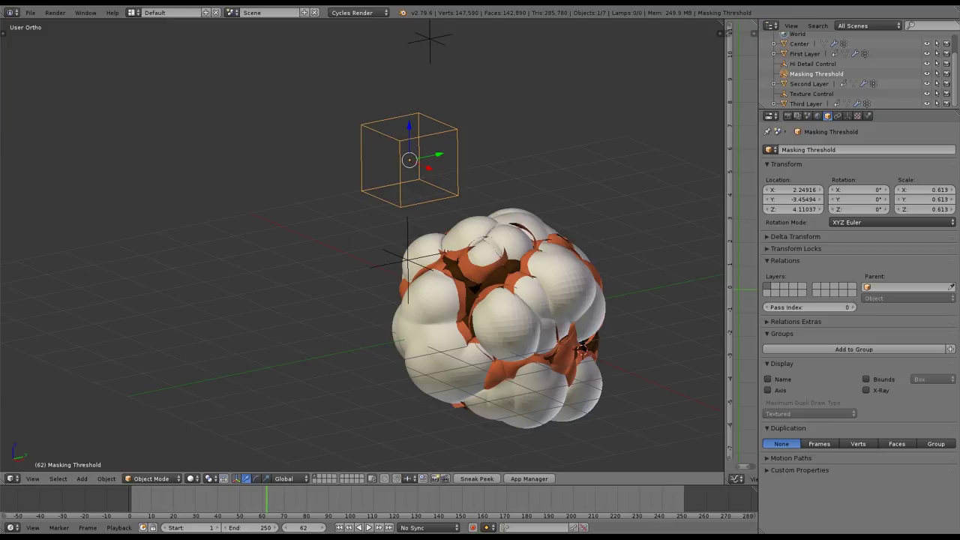
key("s")
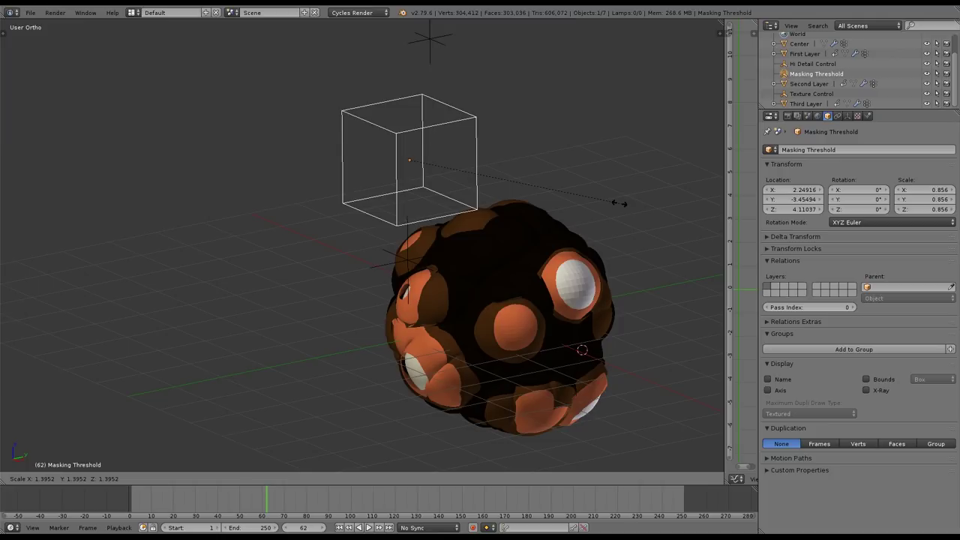
left_click(602, 201)
scroll(554, 227, "up", 1)
middle_click_drag(554, 227, 483, 148)
Select all objects in the scene and copy them to the clipboard.
right_click(533, 254)
scroll(499, 254, "down", 5)
key("a")
key("a")
key("ctrl+c")
left_click(472, 149)
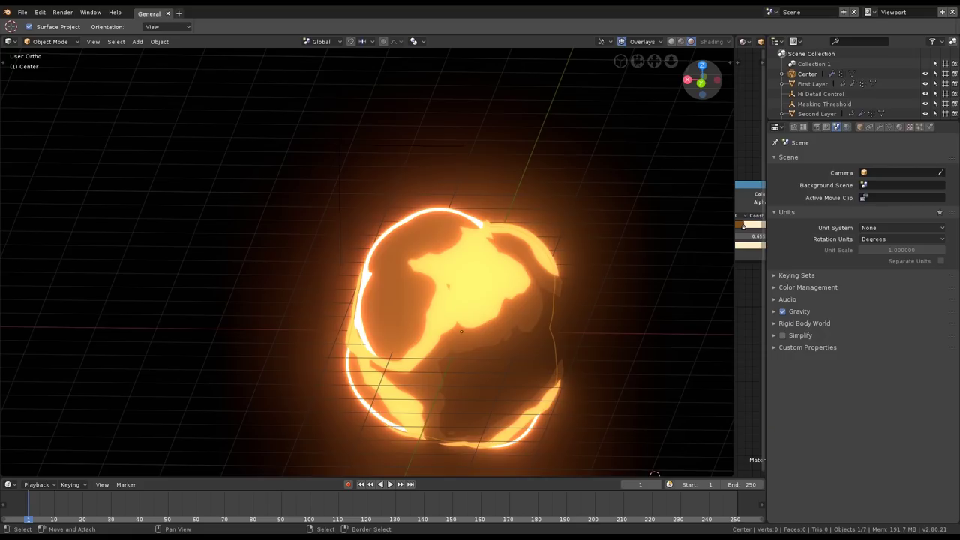
Examine the glowing version of the mesh from several sides in Blender 2.80.
middle_click_drag(525, 330, 570, 236, "shift")
scroll(493, 253, "down", 3)
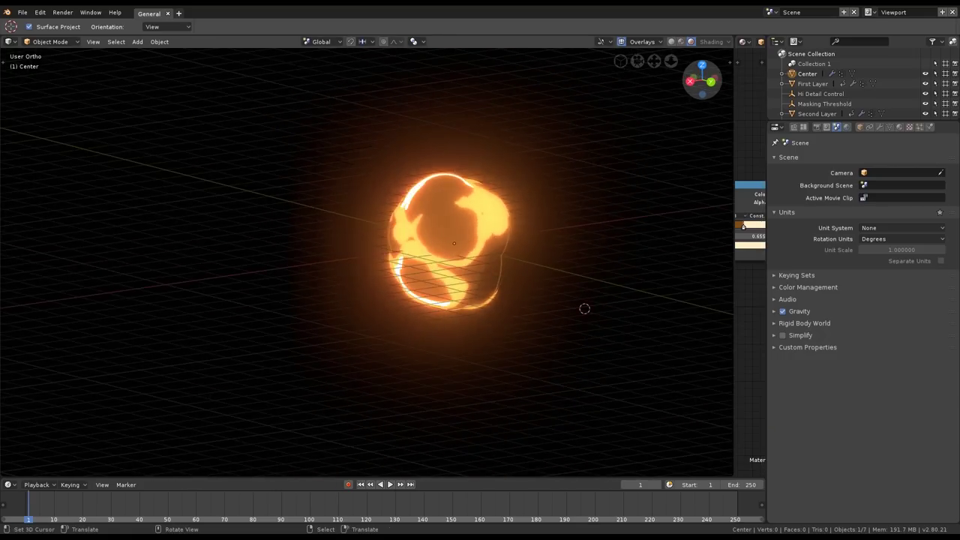
middle_click_drag(584, 308, 324, 315)
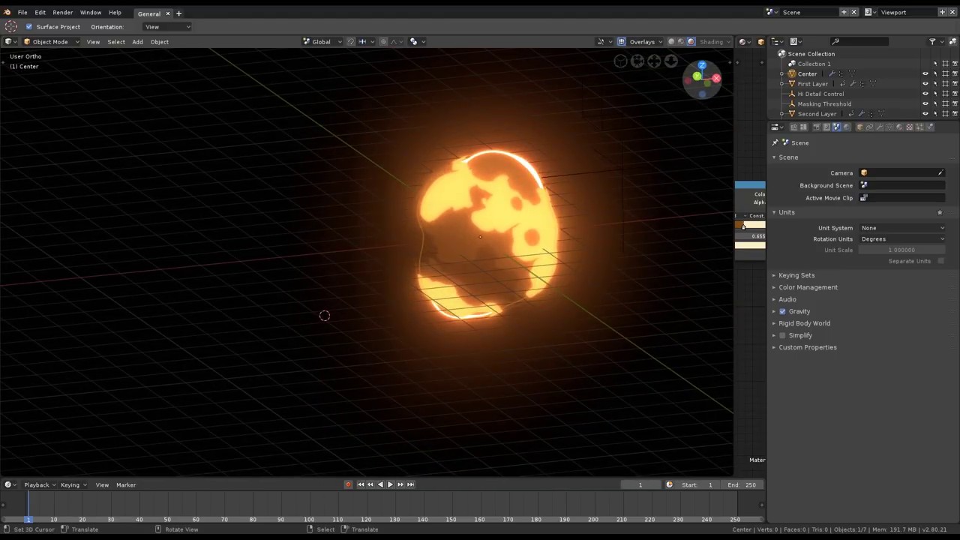
Widen the node editor beside the viewport and bring Material.003's Layer Weight and ColorRamp nodes into view.
left_click_drag(719, 225, 495, 225)
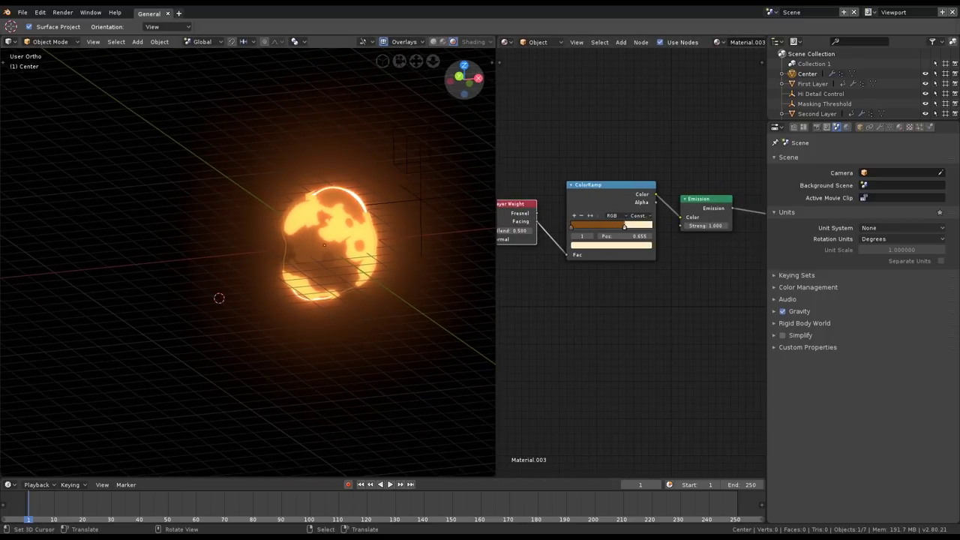
scroll(351, 195, "up", 3)
middle_click_drag(350, 195, 343, 199)
scroll(339, 219, "up", 3)
middle_click_drag(401, 214, 372, 195)
middle_click_drag(578, 300, 656, 279)
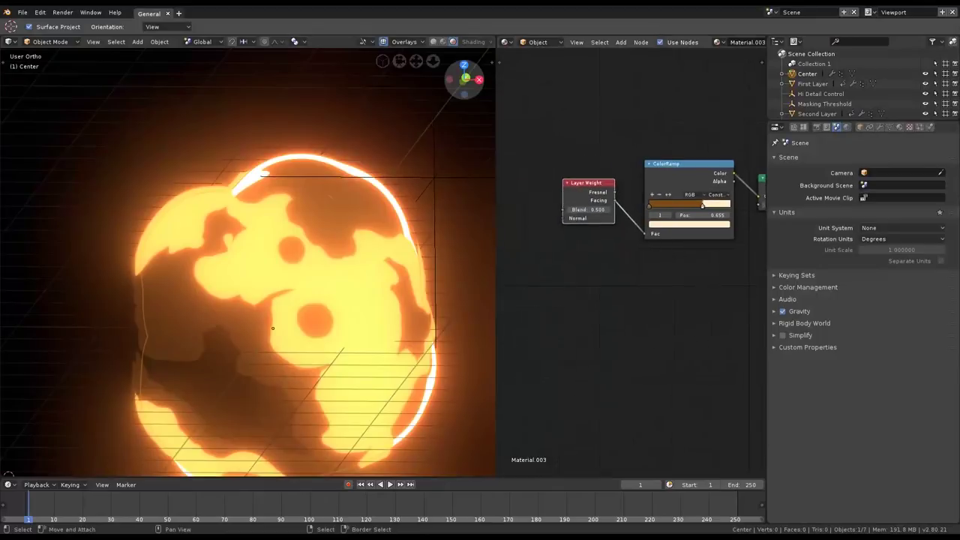
middle_click_drag(593, 210, 559, 206)
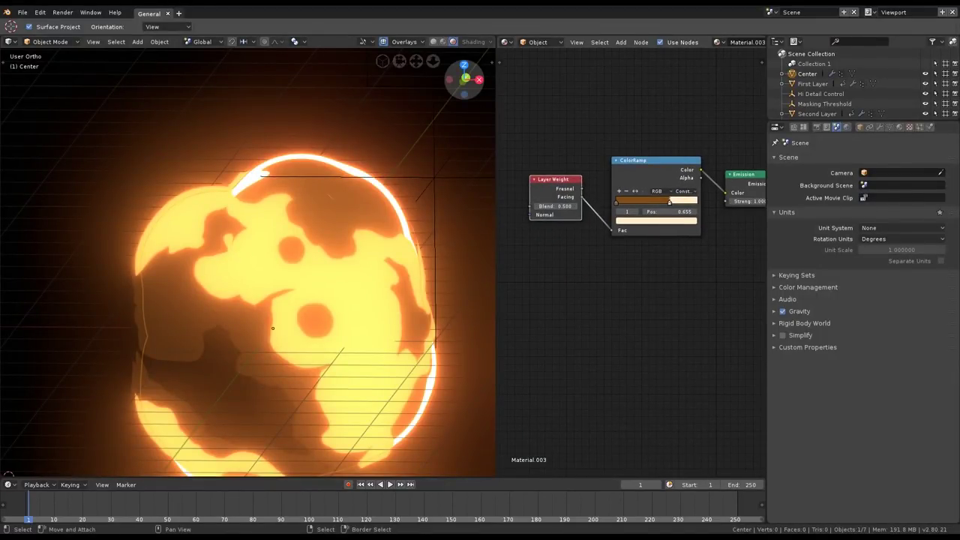
Cut Material.003's link from ColorRamp to Emission to compare the shading, and reconnect the ramp's Color output to the Emission Color.
left_click_drag(722, 171, 706, 190, "ctrl")
middle_click_drag(708, 192, 647, 192)
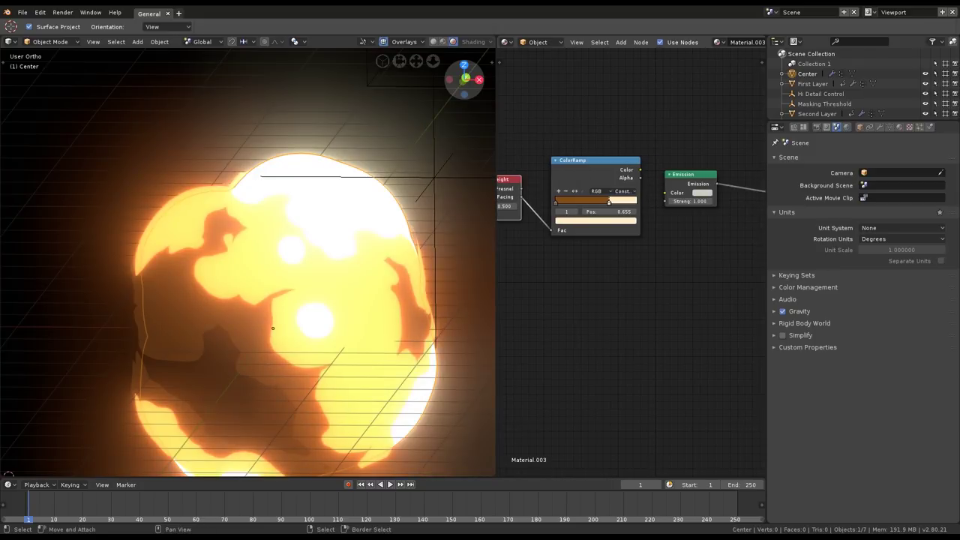
middle_click_drag(447, 217, 333, 216)
scroll(381, 215, "down", 3)
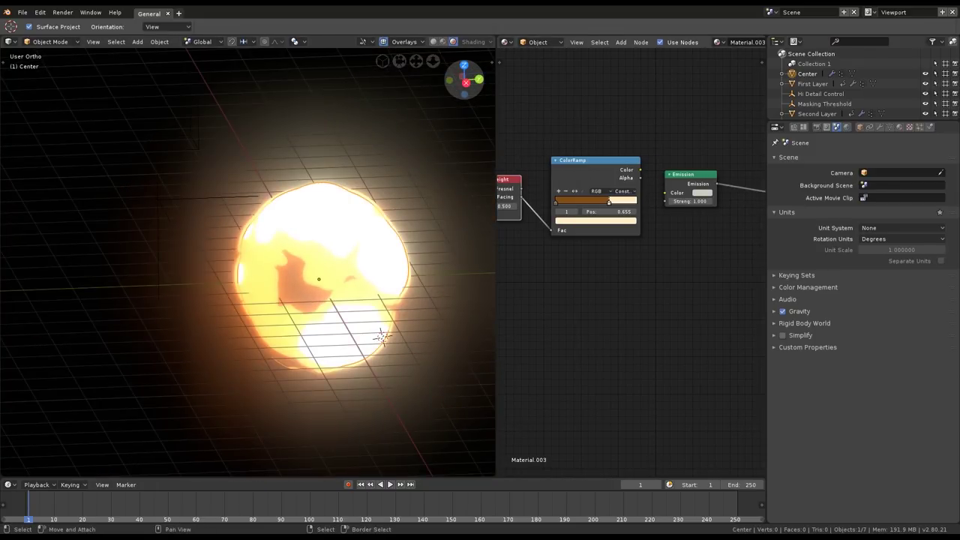
left_click_drag(640, 170, 665, 193)
middle_click_drag(427, 221, 353, 221)
middle_click_drag(360, 225, 232, 214)
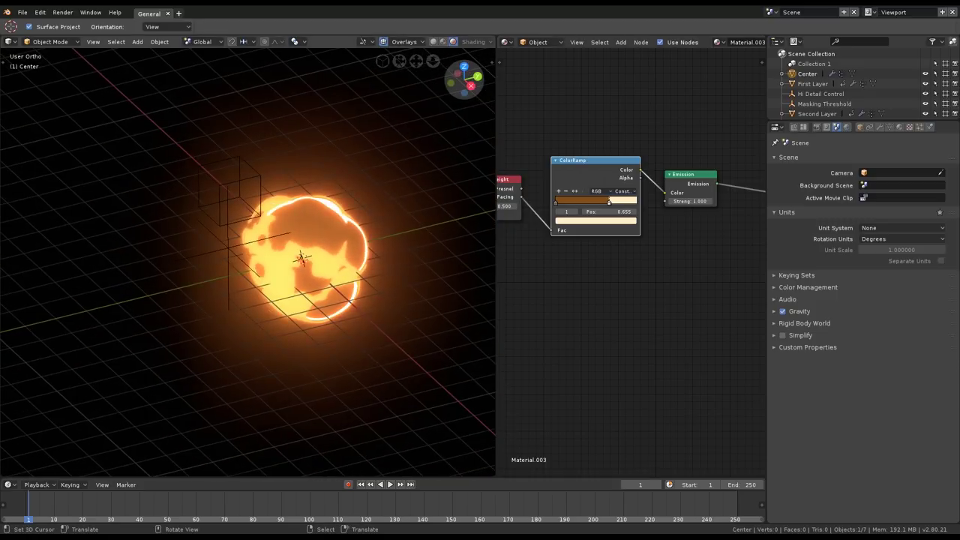
Try scaling down the Masking Threshold Empty to test its effect on the glowing layers.
right_click(228, 190)
key("s")
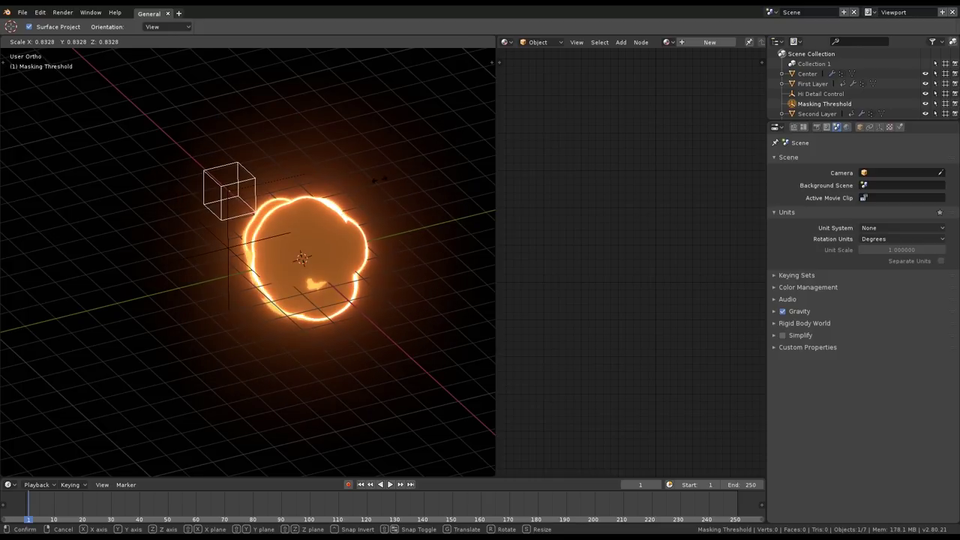
right_click(305, 174)
Try moving the Texture Control Empty downward to test how the displacement and glow pattern shift.
middle_click_drag(305, 175, 490, 373)
right_click(226, 242)
middle_click_drag(227, 241, 128, 180, "shift")
key("g")
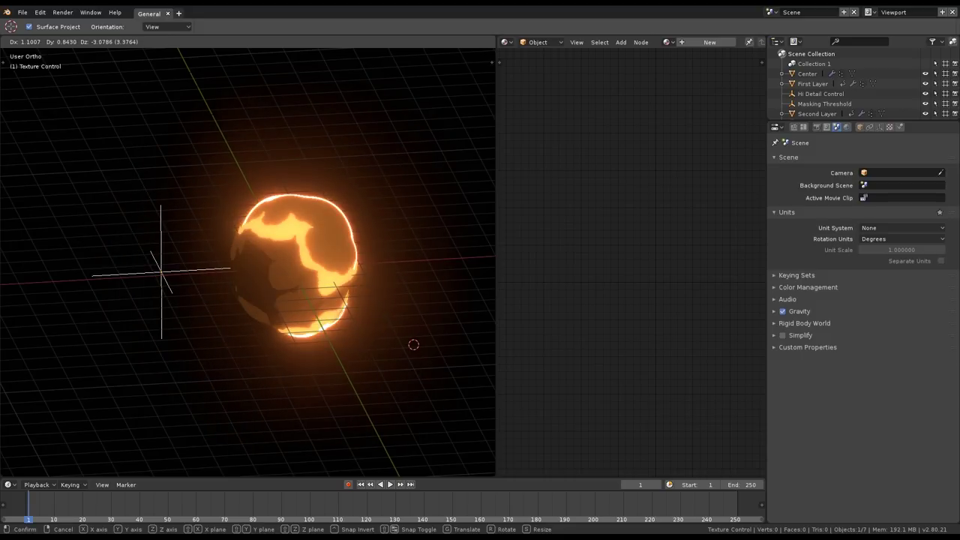
key("Escape")
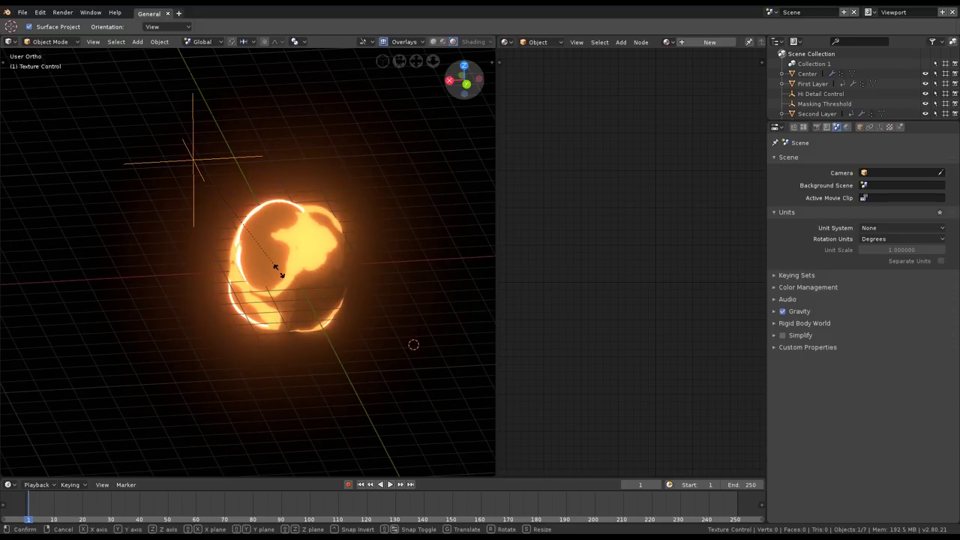
Scale up the Texture Control Empty by about 1.24 to test its effect on the displaced mesh.
key("s")
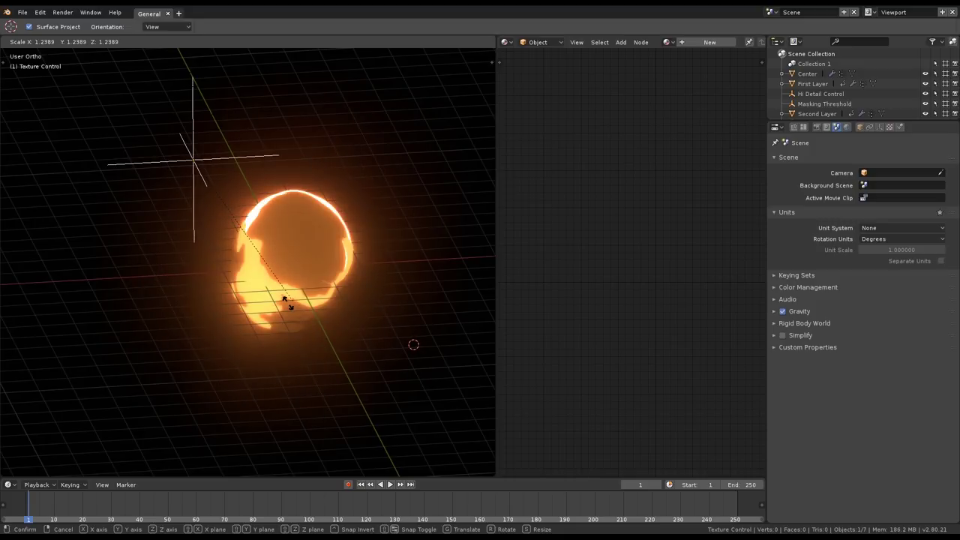